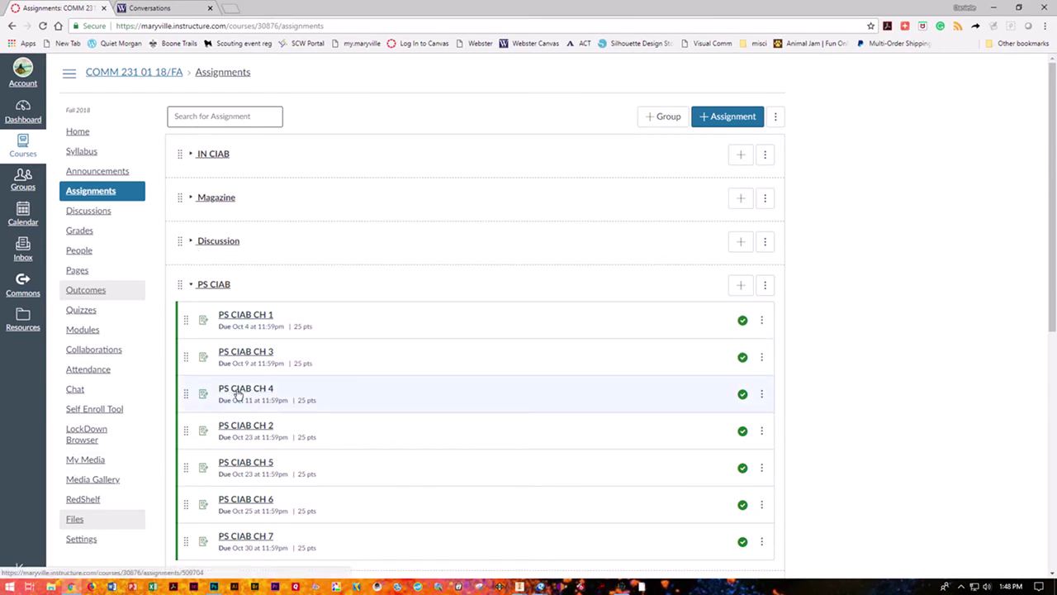
Step: Open the PS CIAB CH 4 assignment to review its instructions, and return to the desktop
left_click(238, 390)
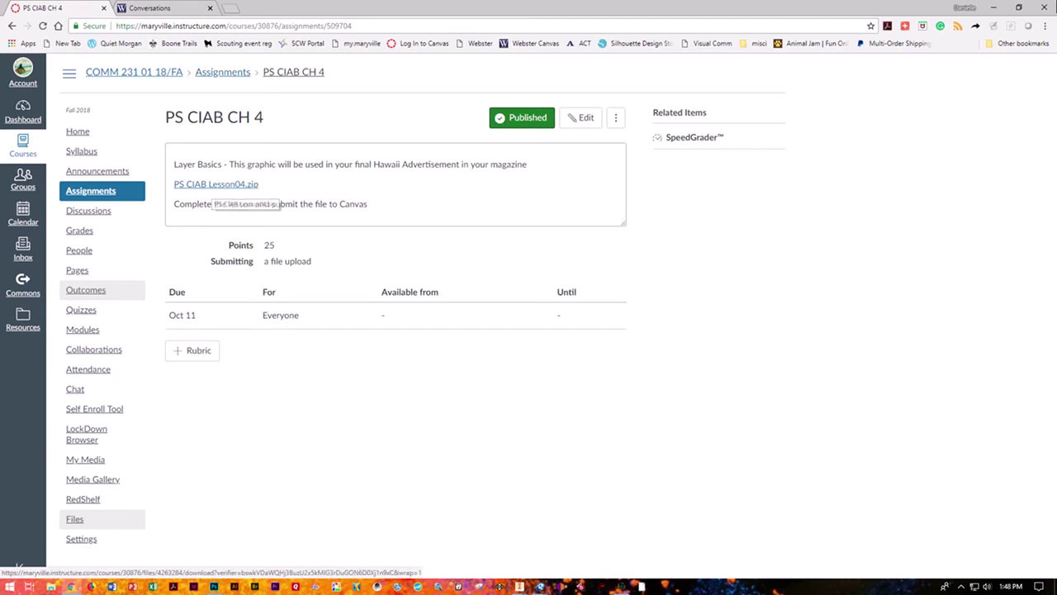
left_click(996, 8)
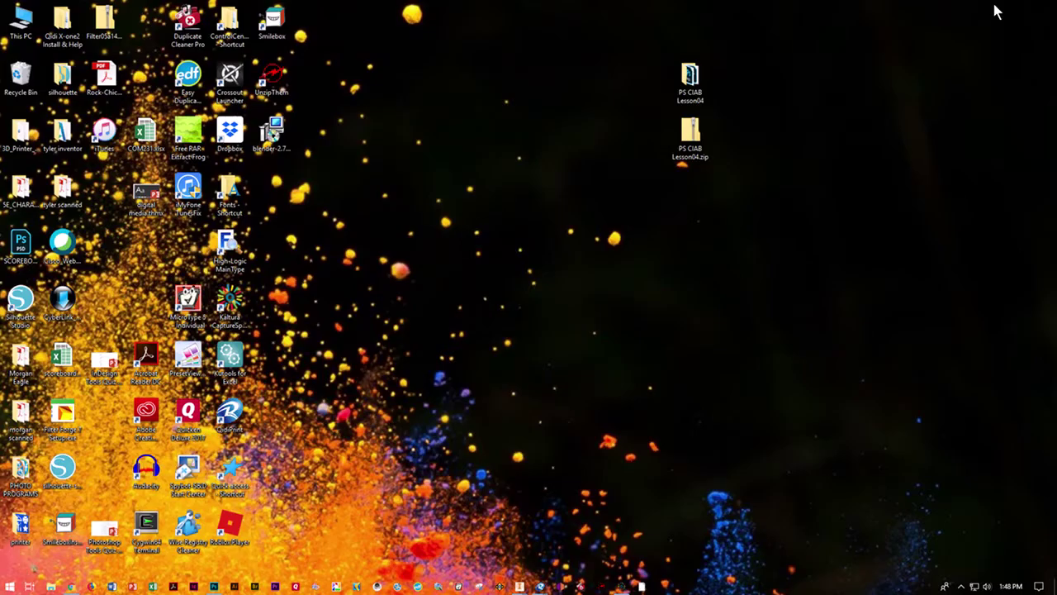
right_click(691, 138)
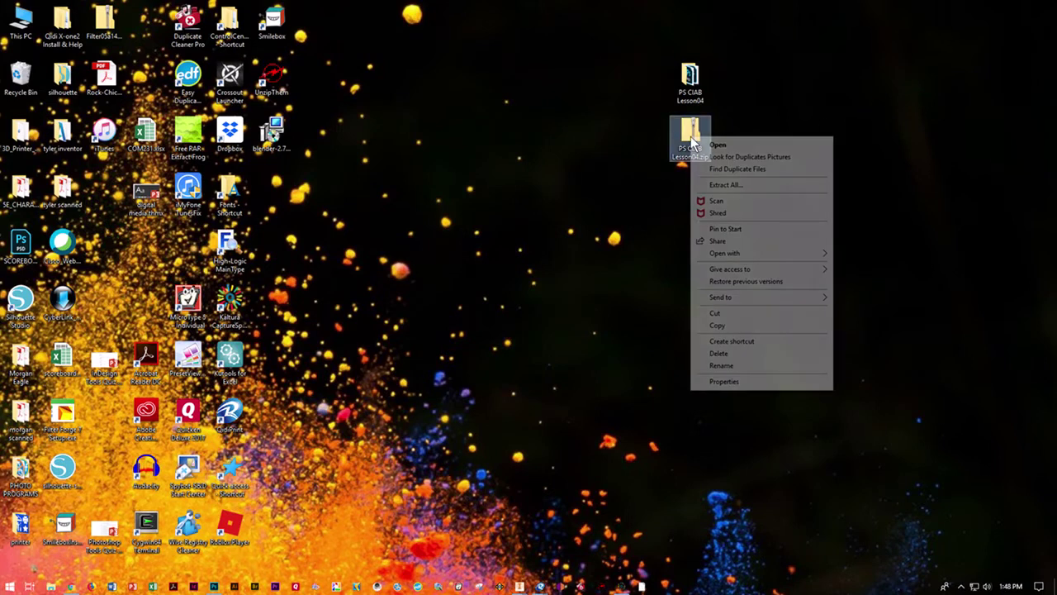
left_click(706, 184)
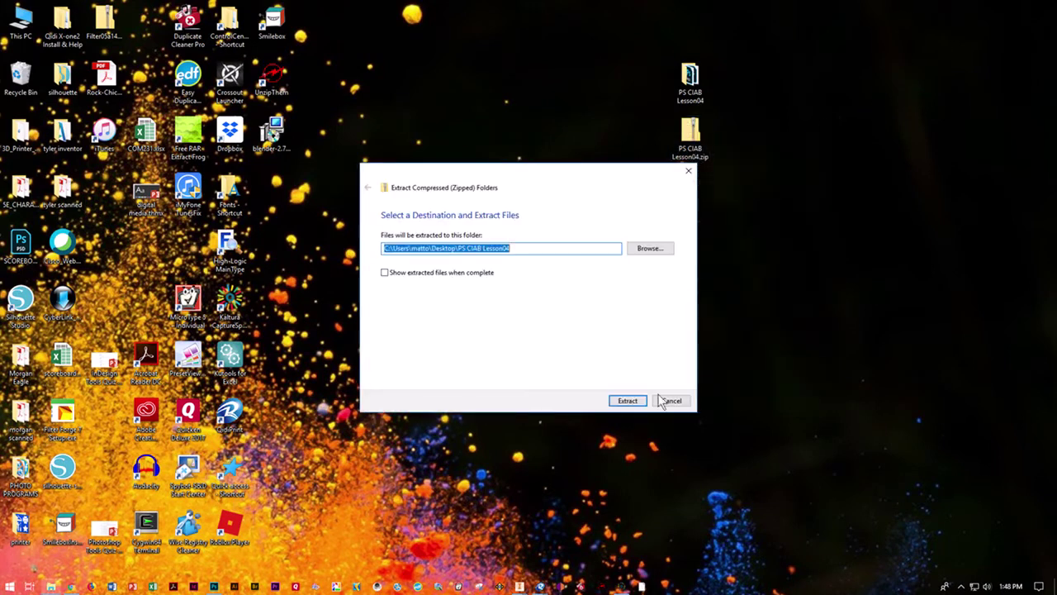
left_click(672, 399)
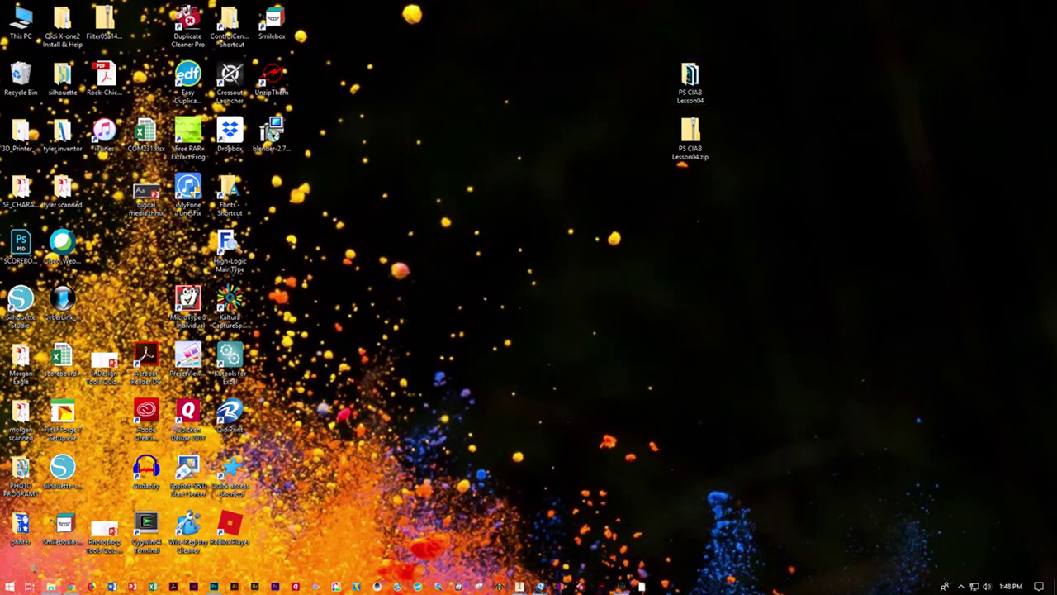
Step: Open the PS CIAB Lesson04 folder in a maximized window and delete 04 flat.psd and 04working.psd
left_click_drag(191, 30, 562, 35)
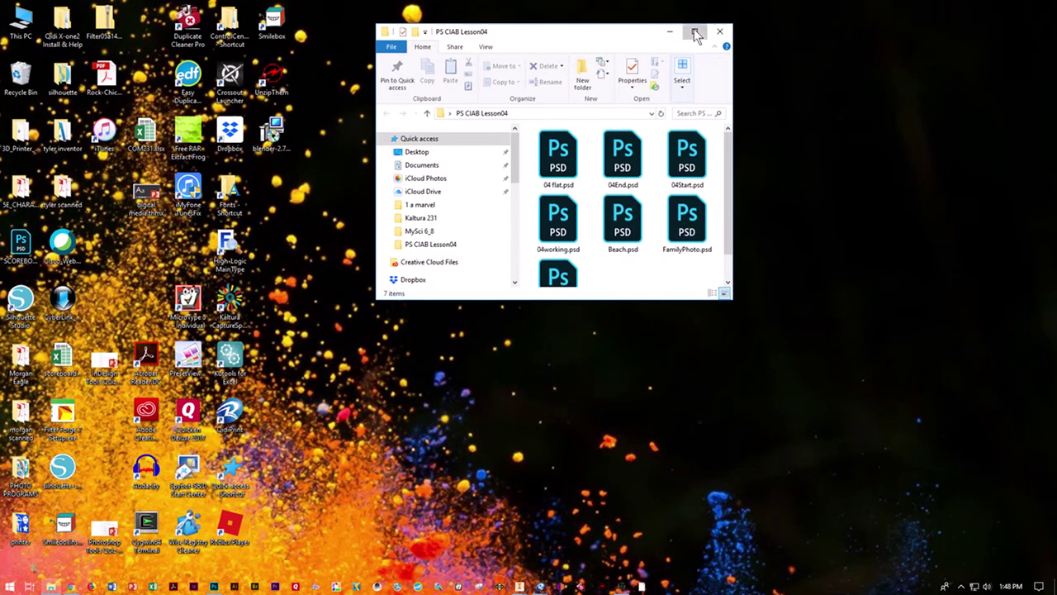
left_click(695, 32)
left_click(176, 149)
key("Delete")
left_click(184, 144)
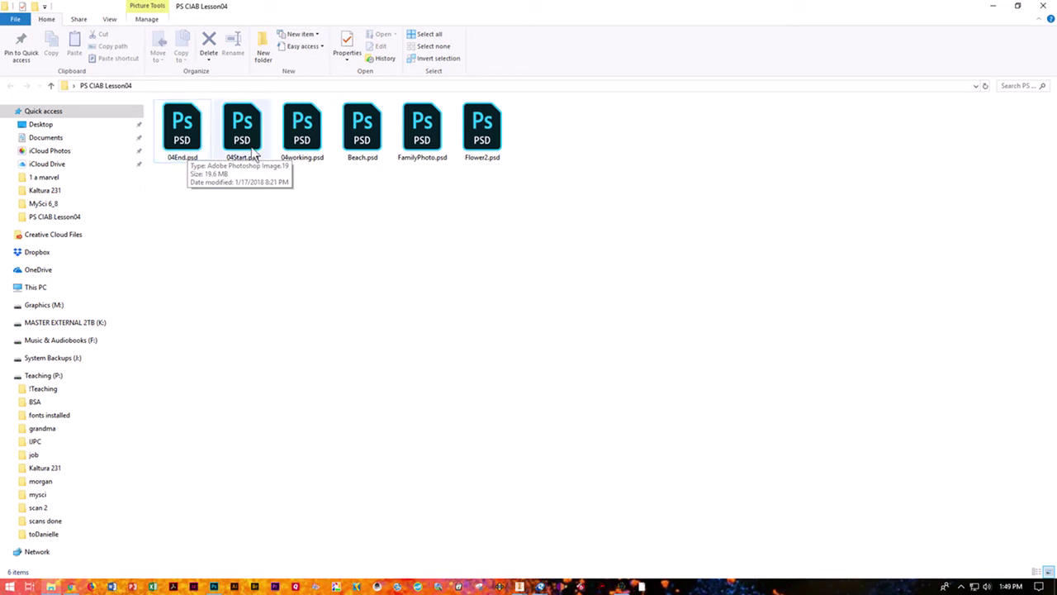
left_click(299, 147)
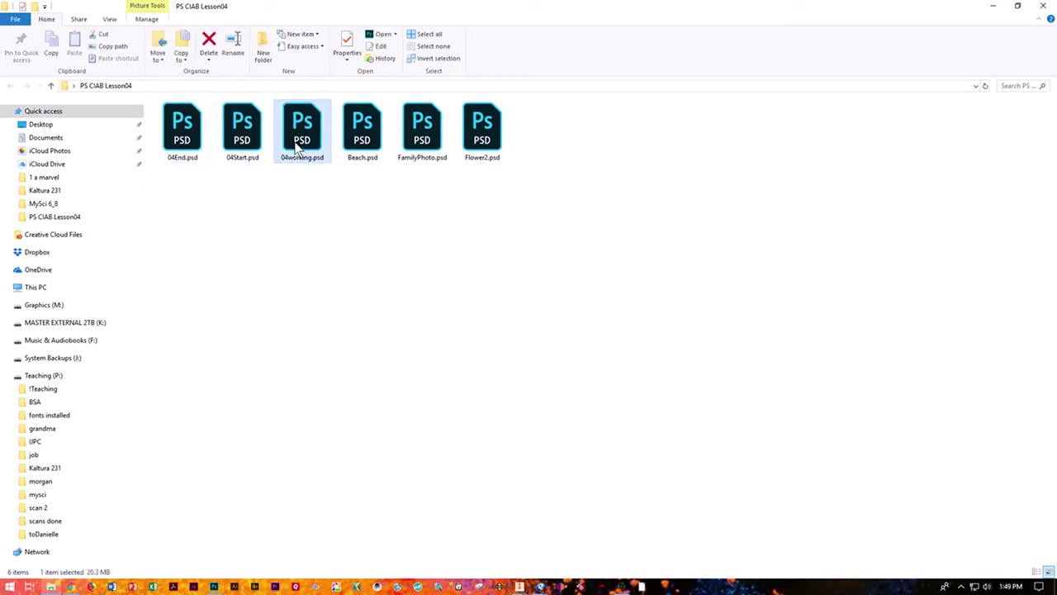
key("Delete")
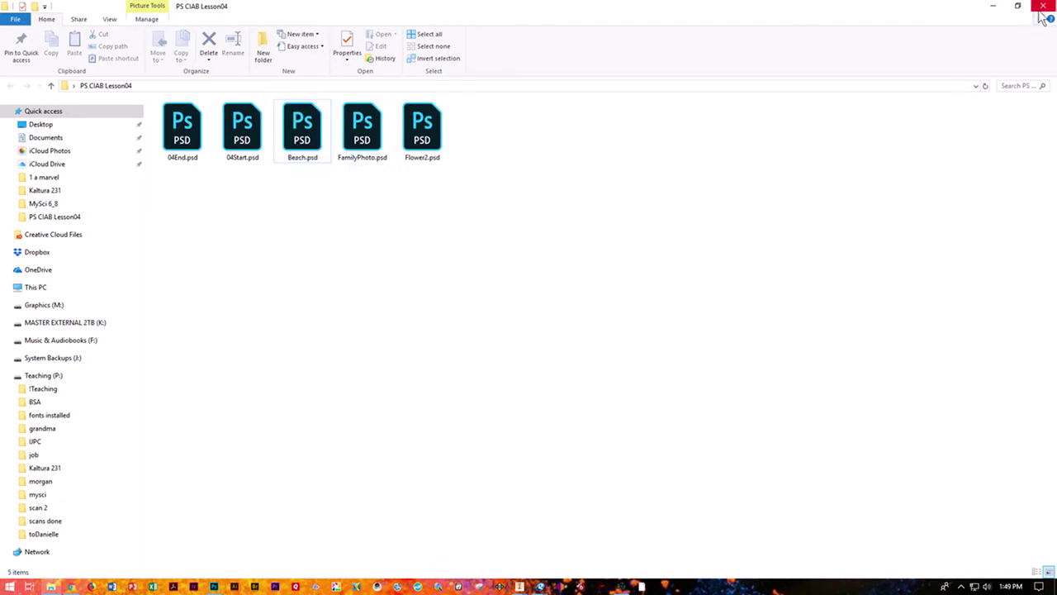
Step: Open 04Start.psd in Photoshop and save it as "04 Working" in Photoshop format in the lesson folder
double_click(246, 146)
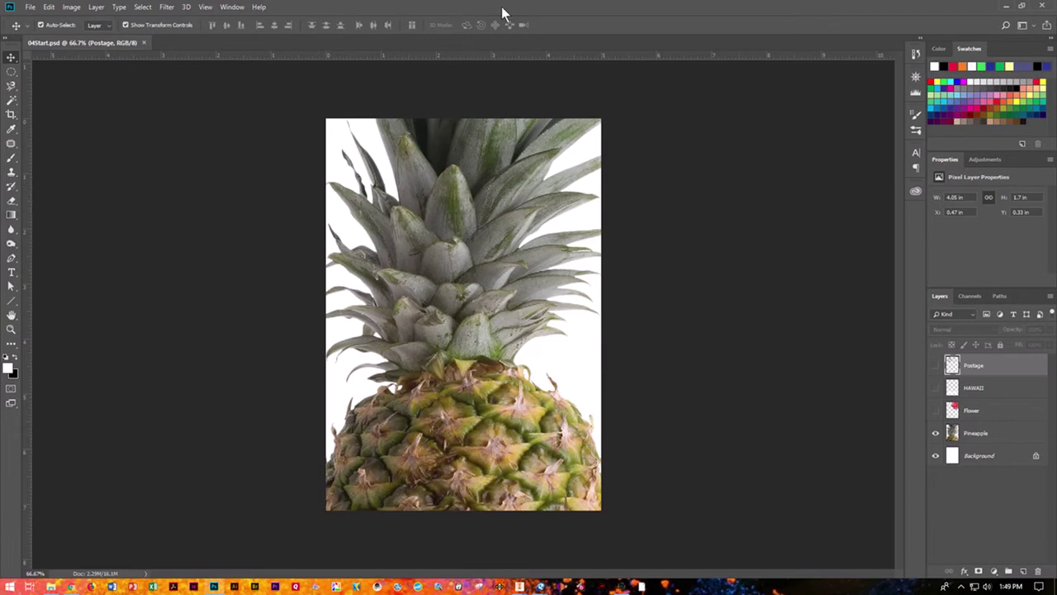
left_click(30, 10)
left_click(49, 127)
left_click_drag(86, 240, 254, 238)
key("BackSpace")
key("BackSpace")
type("Worki")
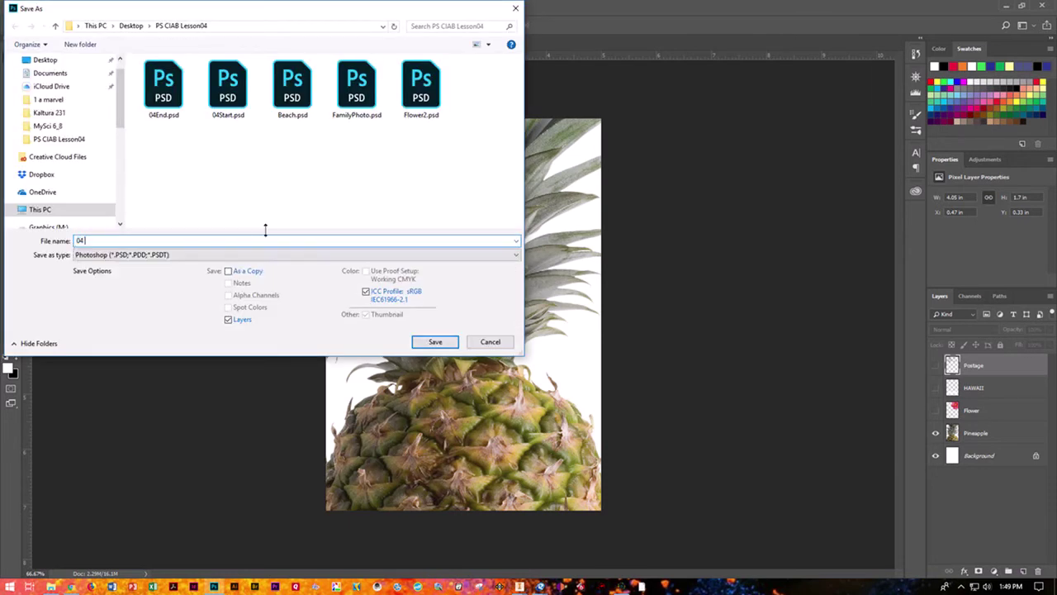
type("ng")
left_click(435, 342)
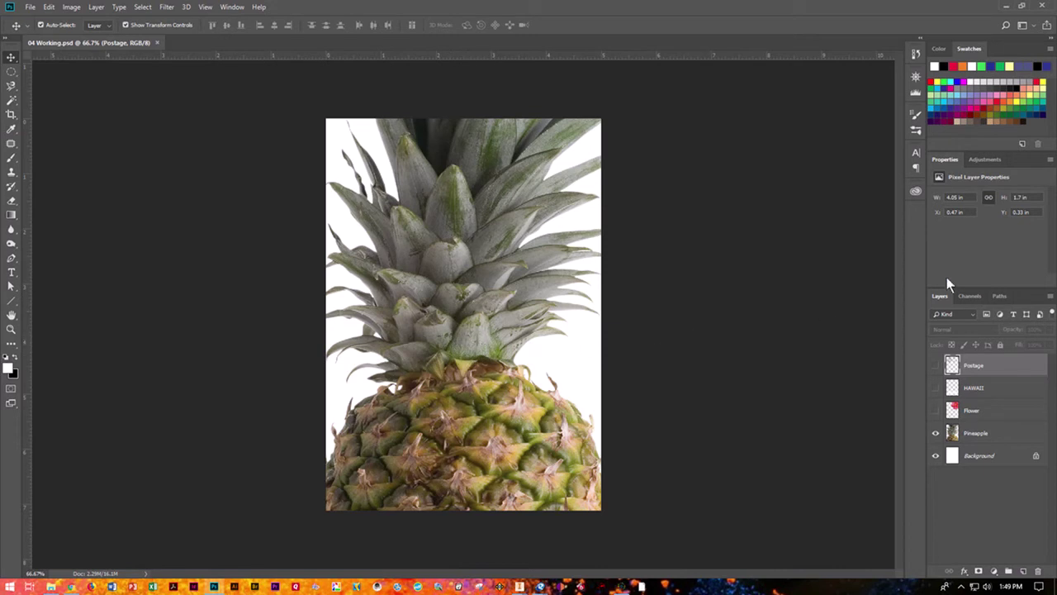
left_click(234, 7)
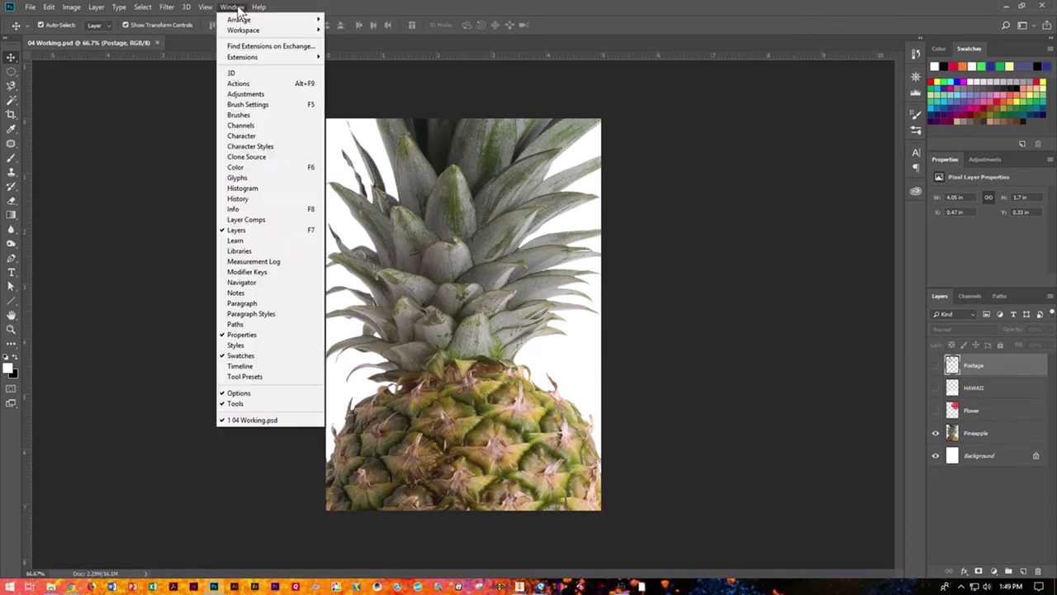
mouse_move(314, 20)
left_click(772, 382)
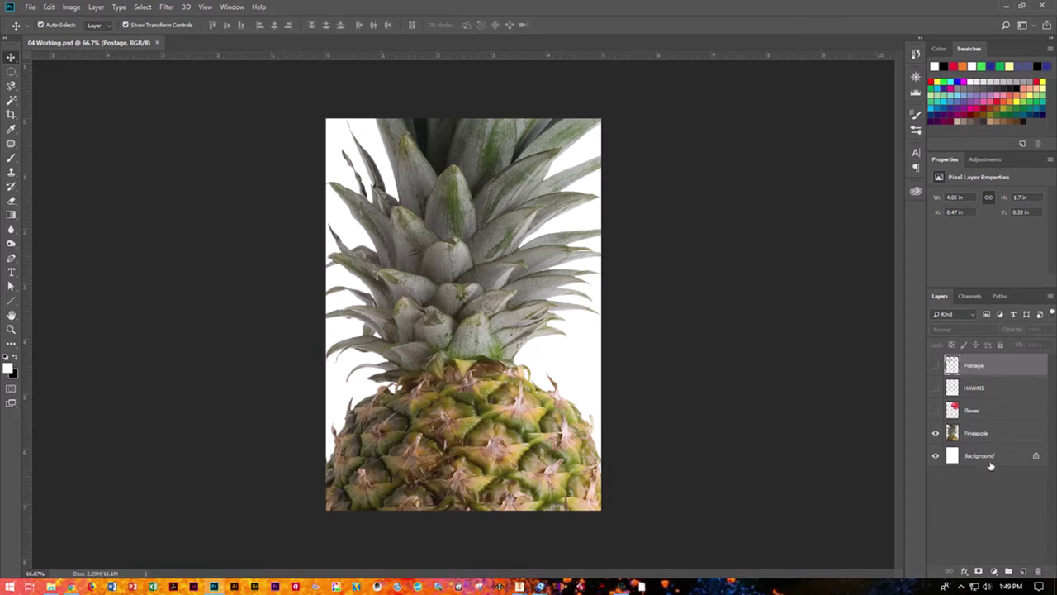
Step: Preview the Postage, HAWAII and Flower layers by showing and hiding each one in turn
left_click(936, 366)
left_click(936, 366)
left_click(936, 389)
left_click(936, 388)
left_click(936, 410)
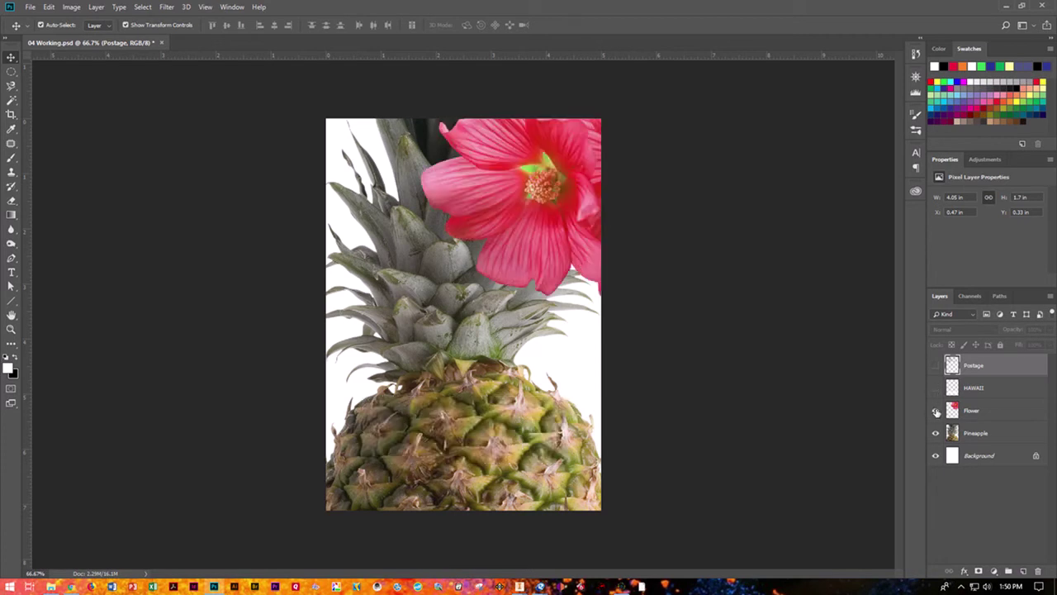
left_click(936, 410)
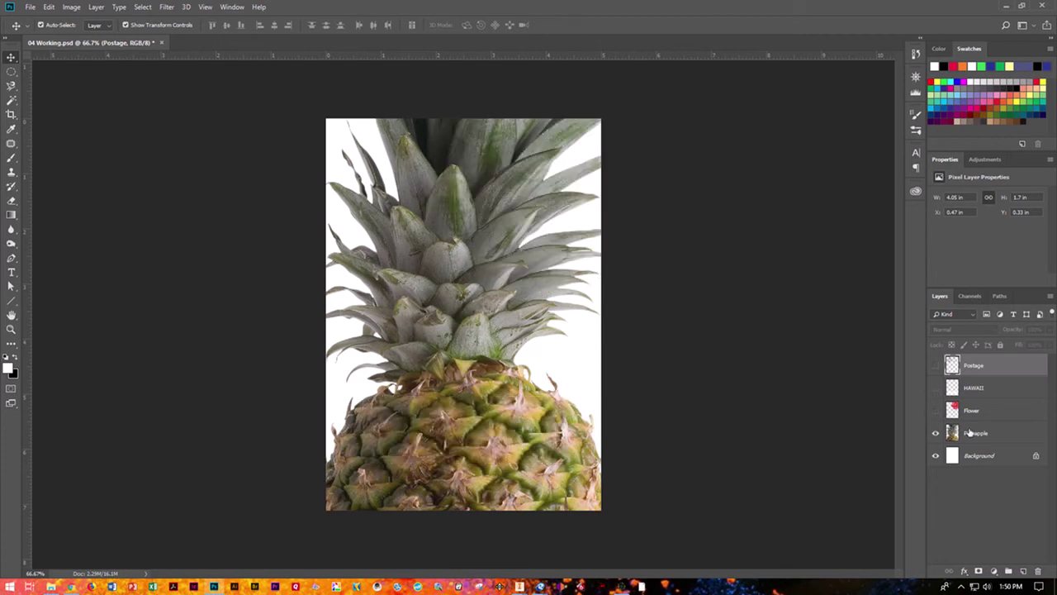
Step: Unlock the Background layer to convert it into a regular layer
left_click(1039, 439)
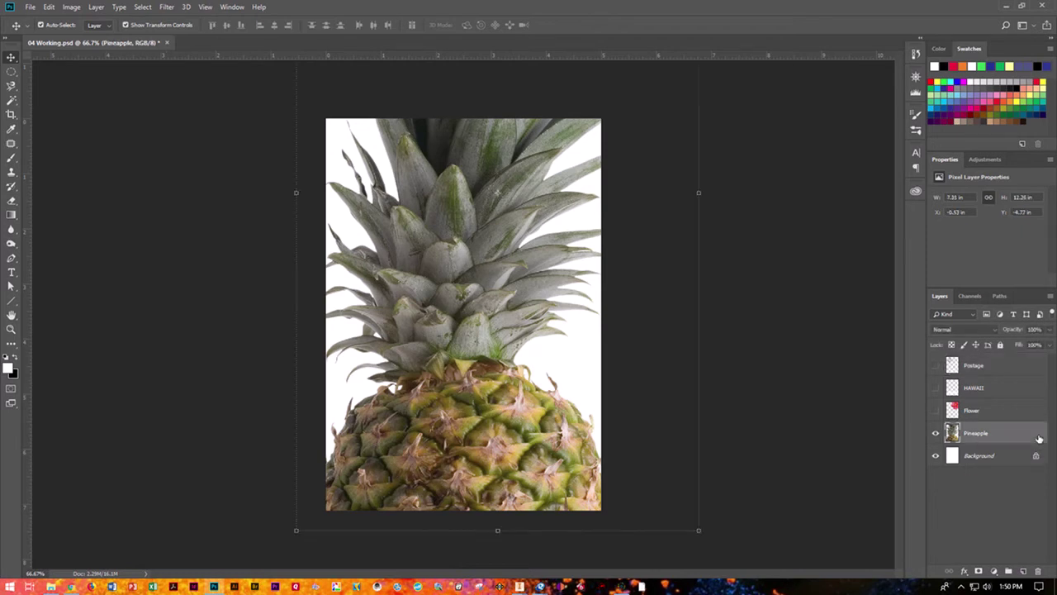
left_click(1036, 456)
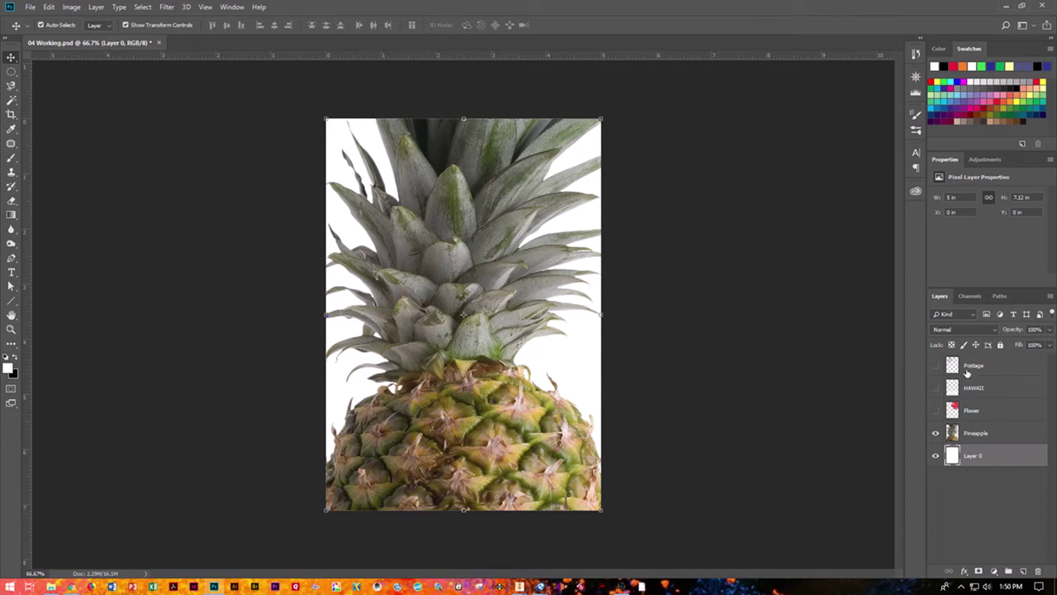
Step: Open Beach.psd and arrange it beside 04 Working.psd in a 2-up Vertical layout
left_click(28, 7)
left_click(33, 29)
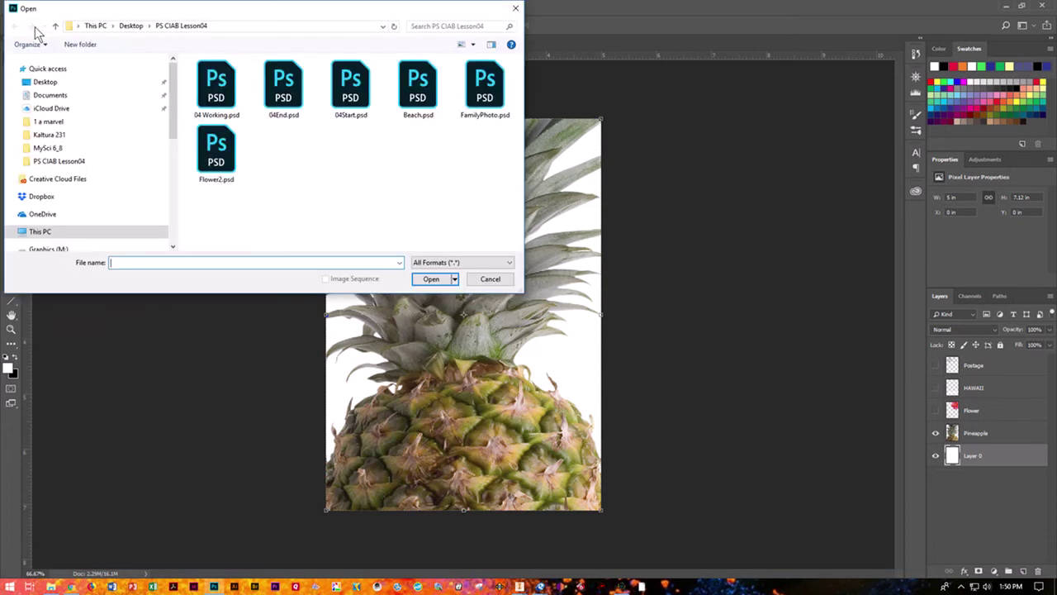
left_click(405, 107)
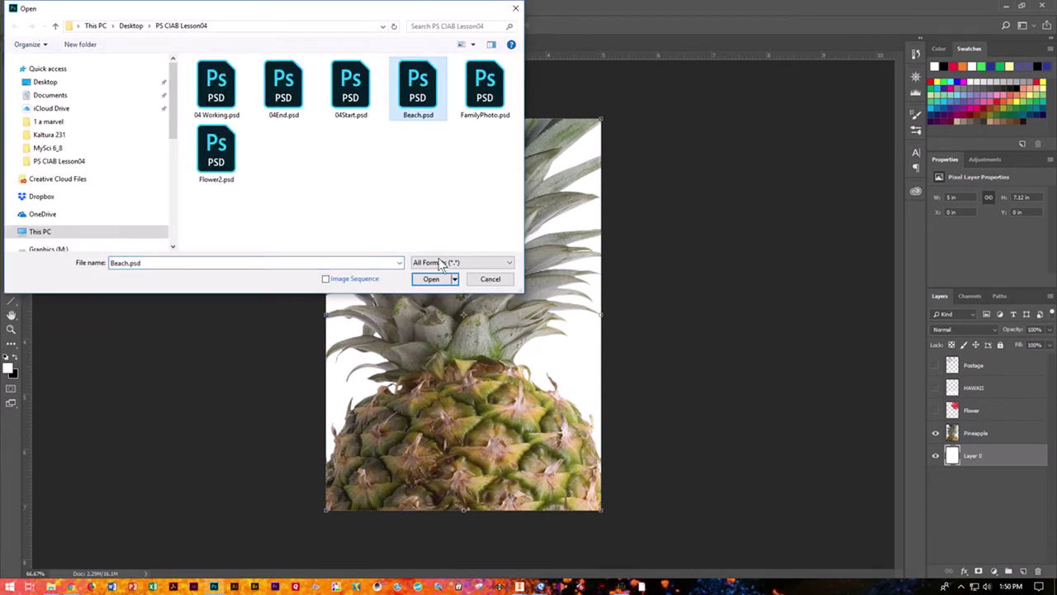
left_click(431, 278)
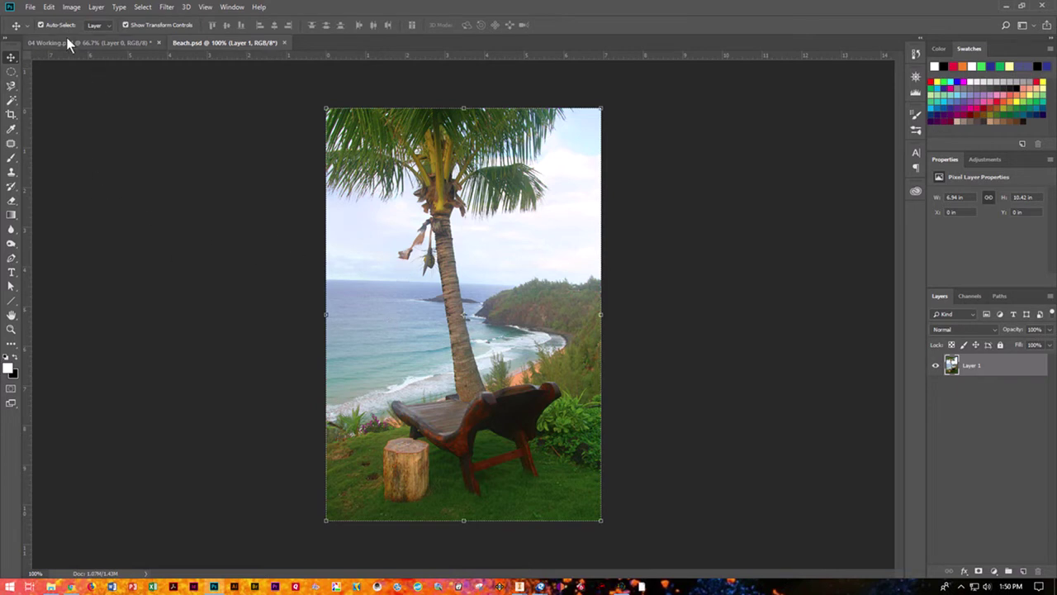
left_click(229, 8)
mouse_move(234, 20)
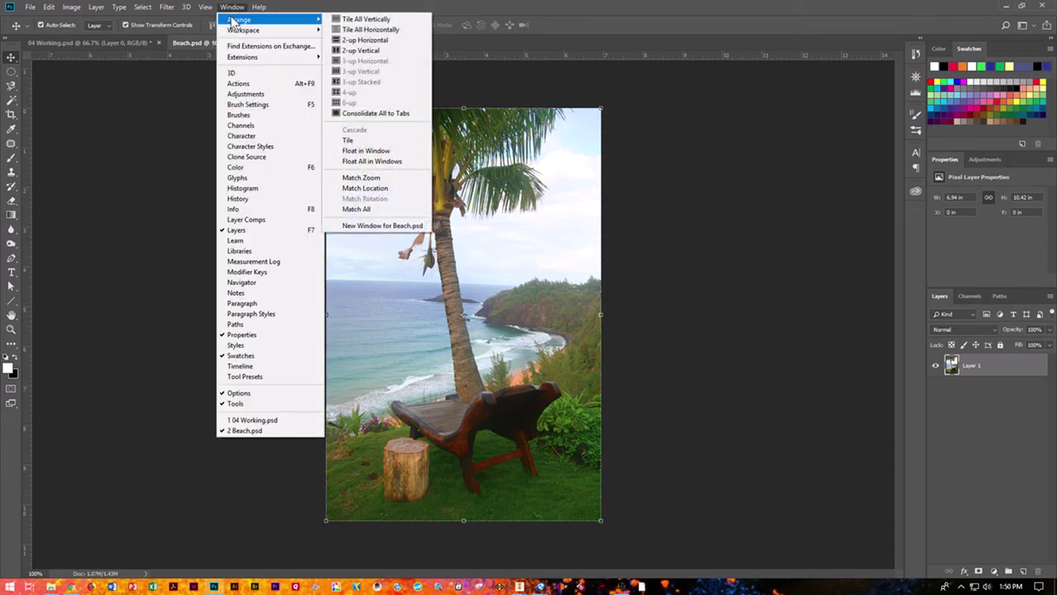
left_click(351, 50)
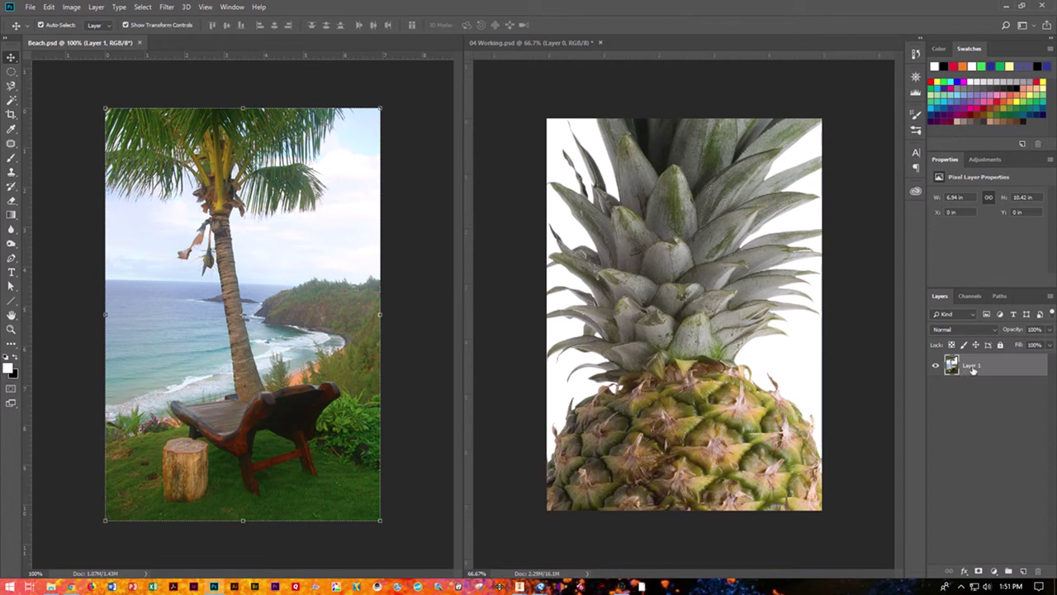
Step: Copy the beach photo's layer into the 04 Working document and close Beach.psd
left_click_drag(973, 369, 724, 344)
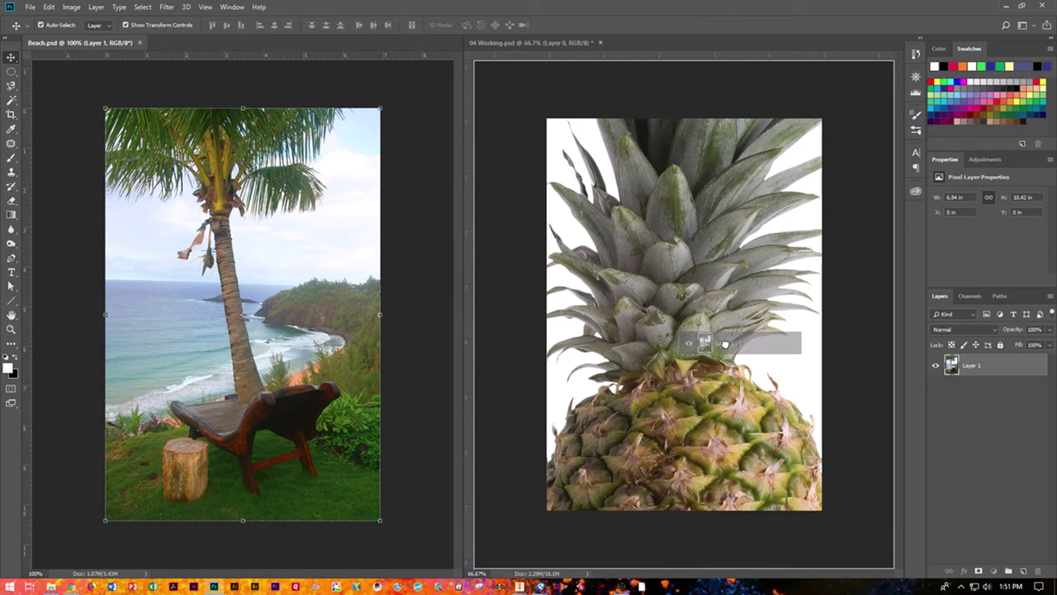
left_click_drag(724, 344, 727, 348)
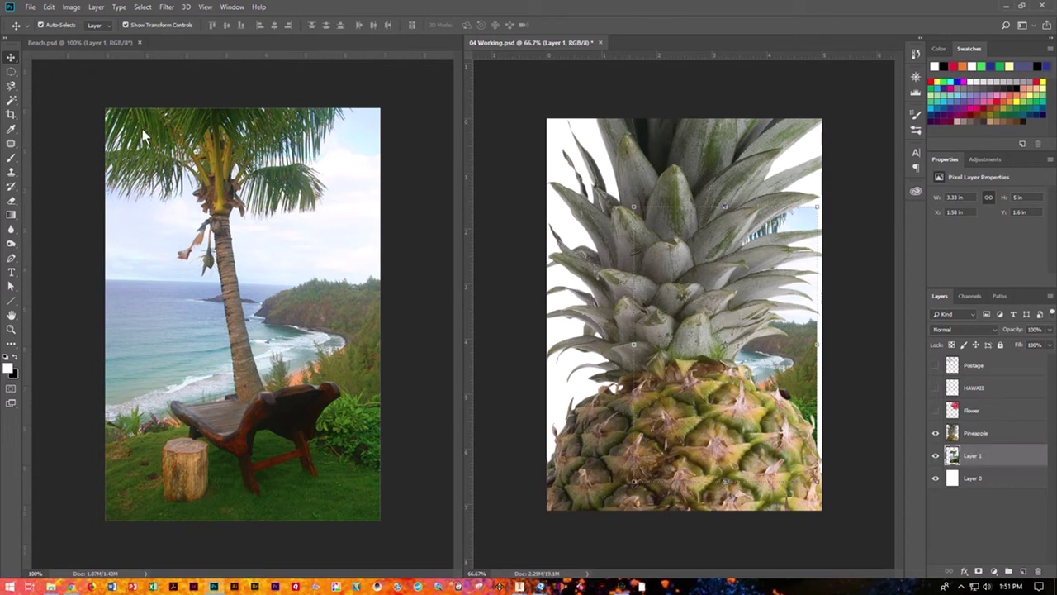
left_click(140, 43)
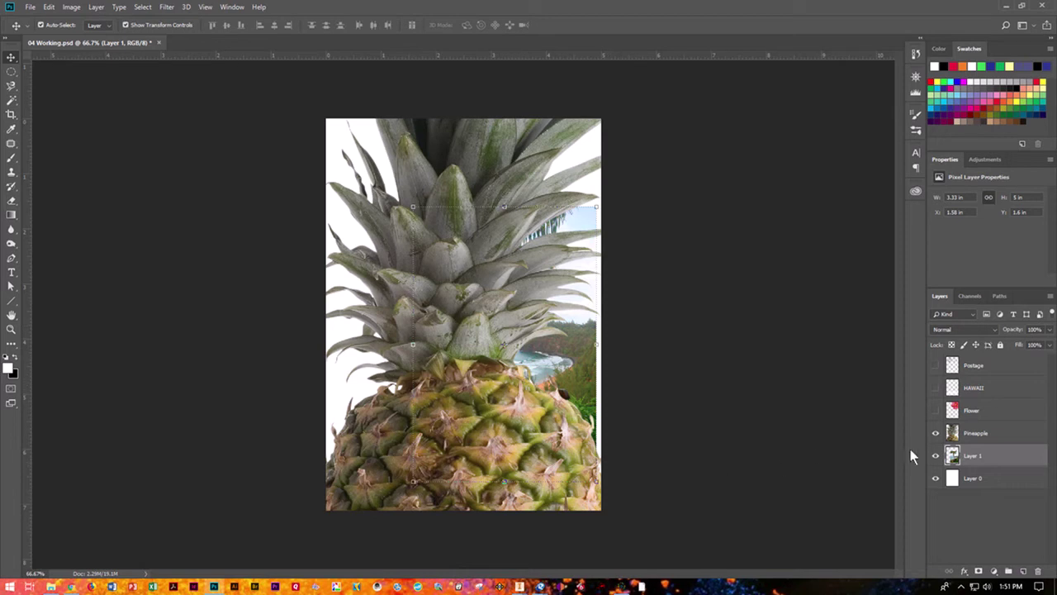
Step: Hide the Pineapple layer and rename the newly added photo layer "Beach"
left_click(936, 433)
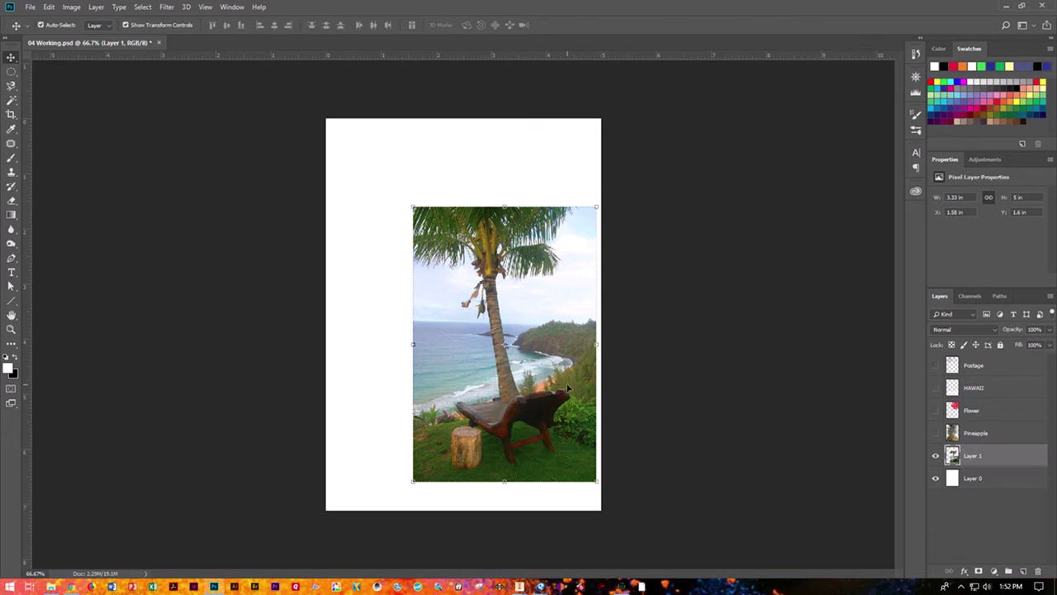
double_click(975, 456)
type("Beach")
left_click(1020, 551)
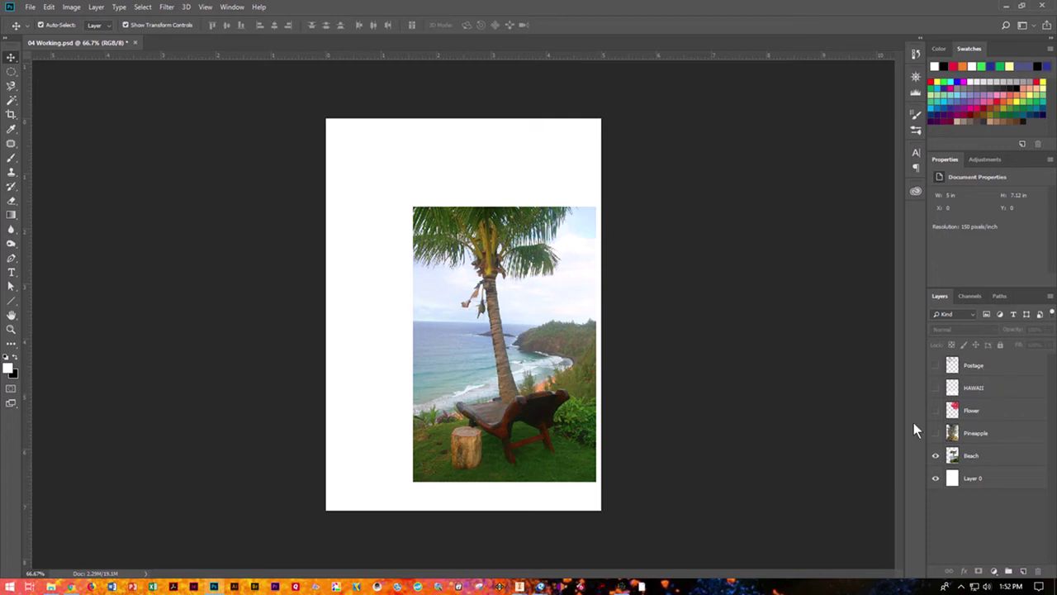
Step: Add a Stroke layer style to the Beach layer with a size of 5 px
left_click(988, 458)
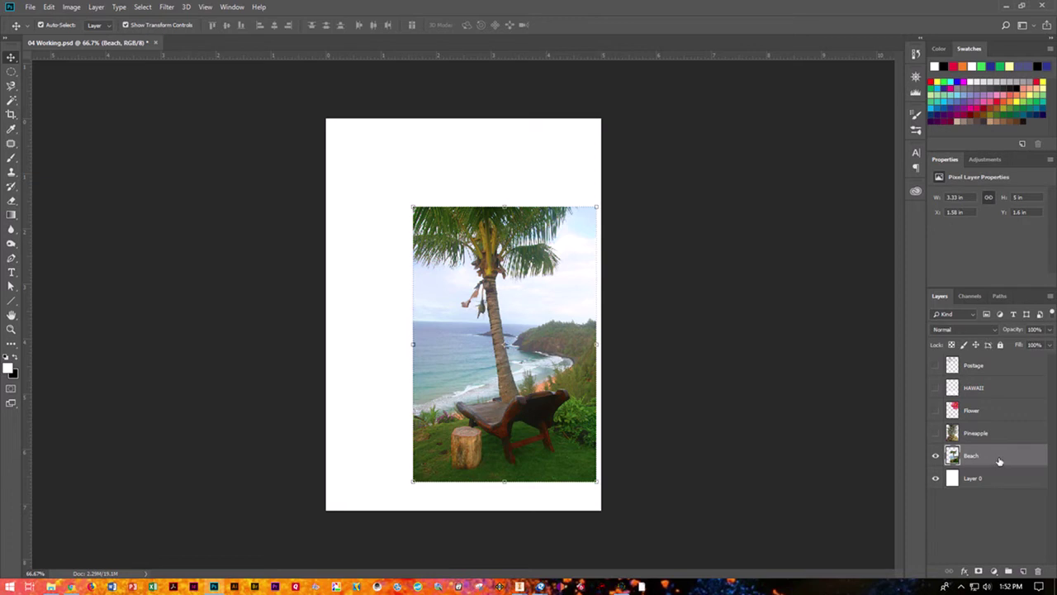
left_click(98, 7)
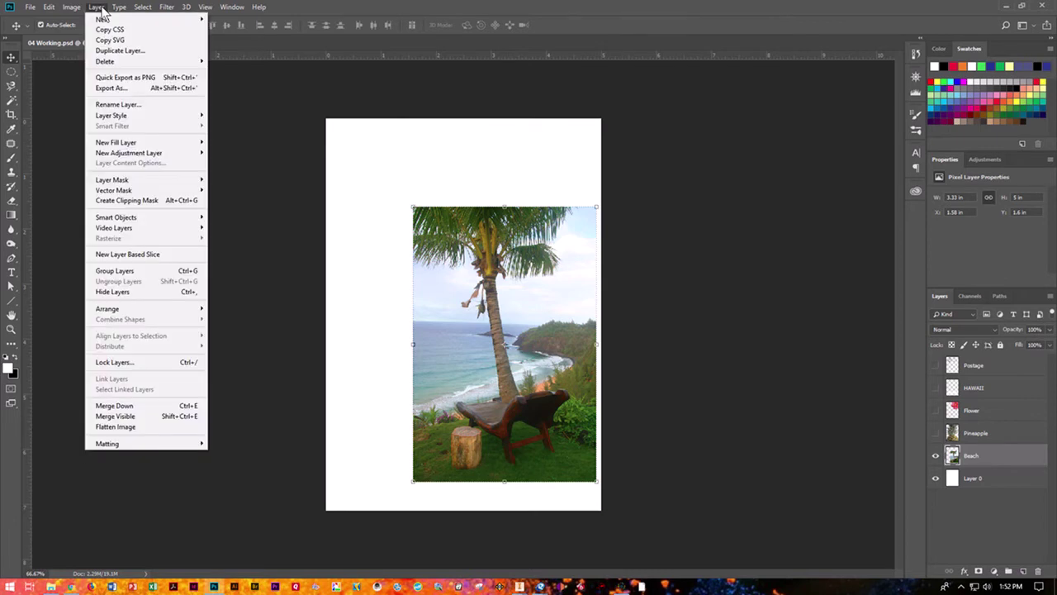
mouse_move(133, 117)
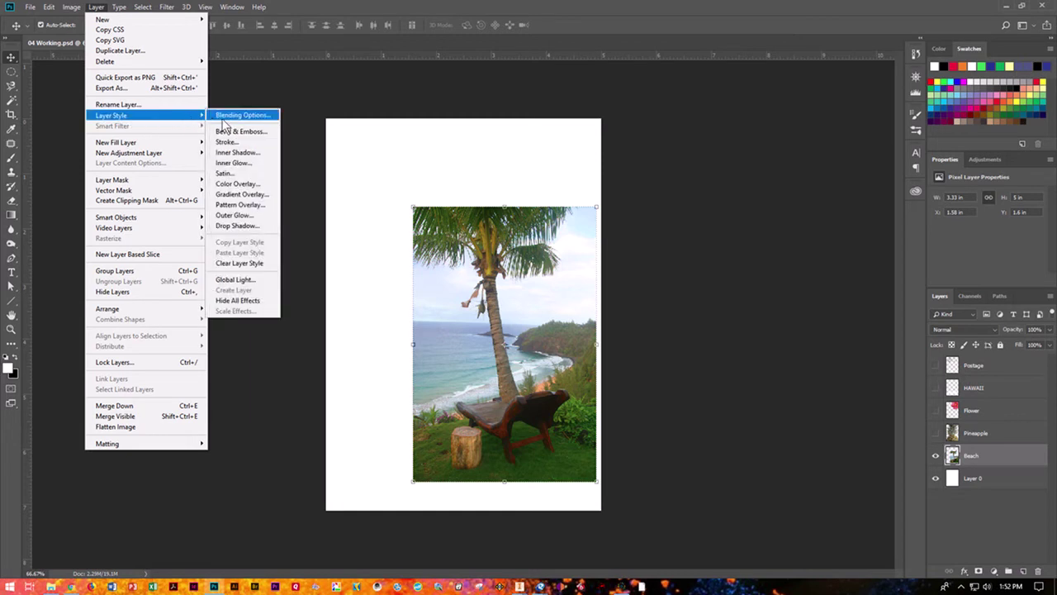
left_click(228, 143)
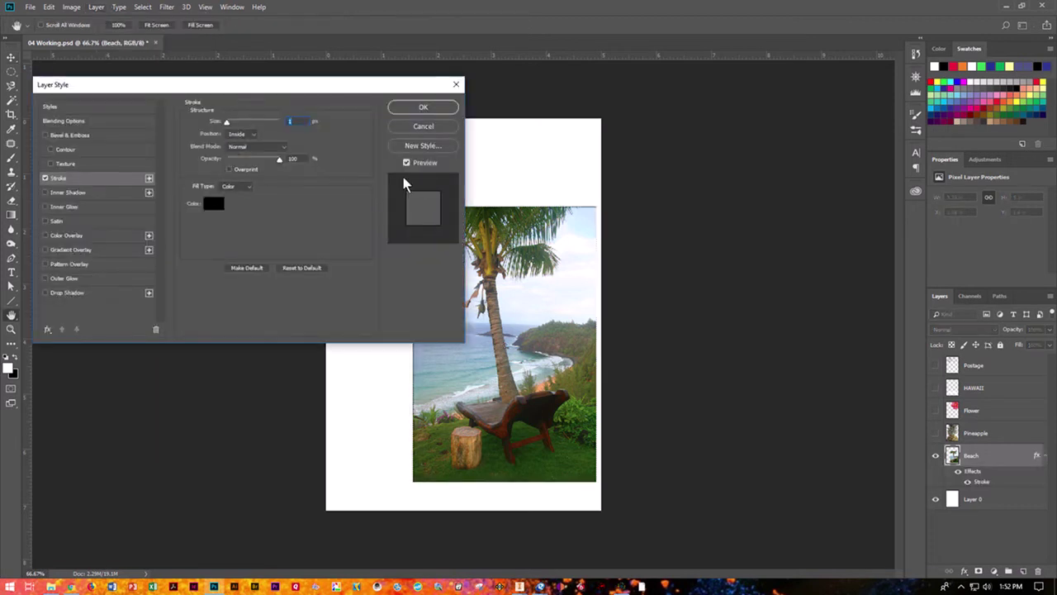
left_click_drag(294, 86, 869, 149)
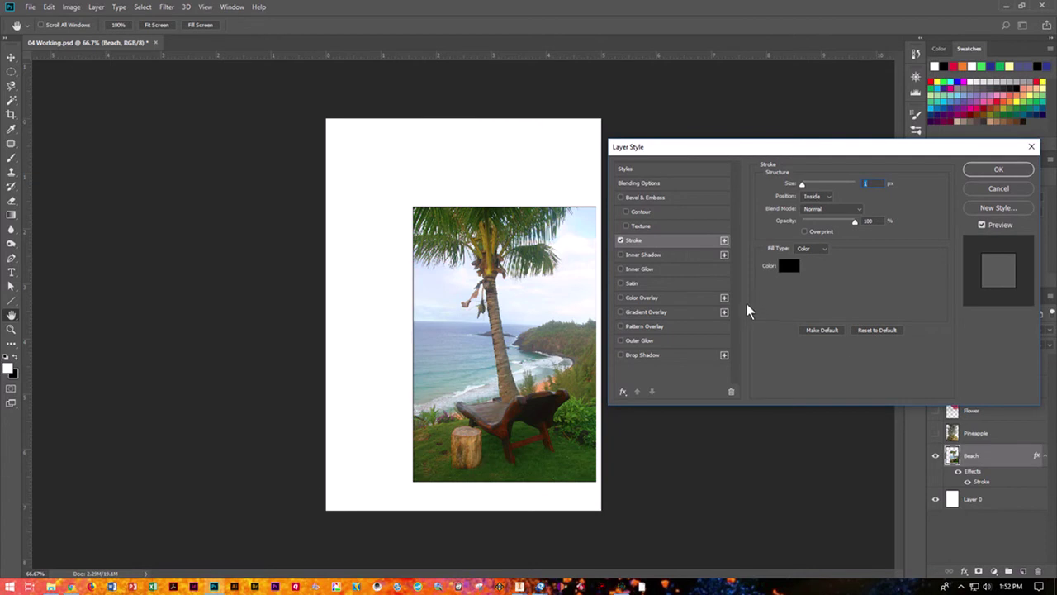
key("Up")
key("Up")
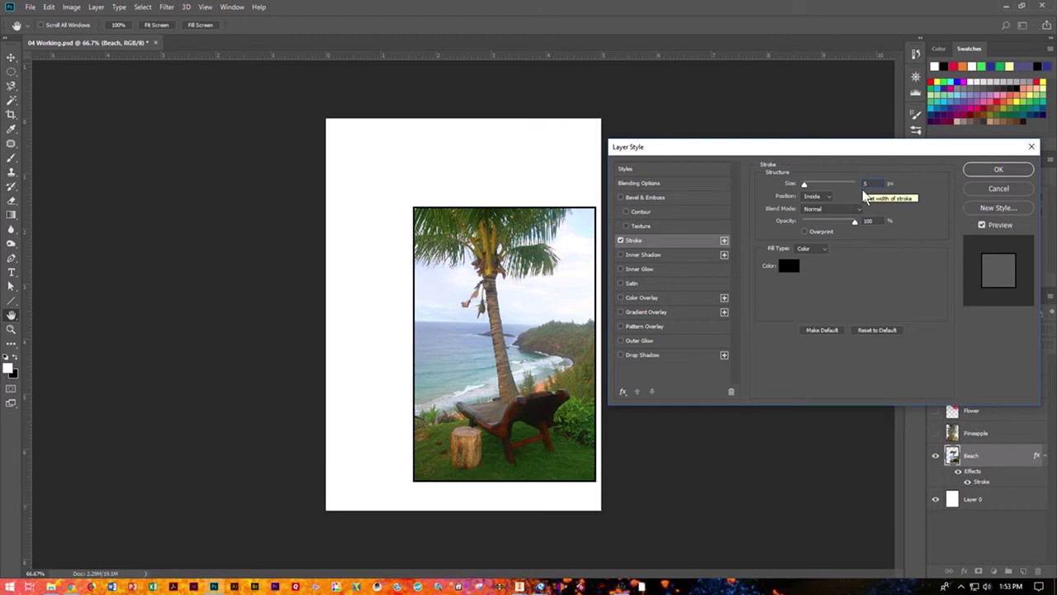
Step: Try the Outside position for the stroke and set it back to Inside
left_click(826, 199)
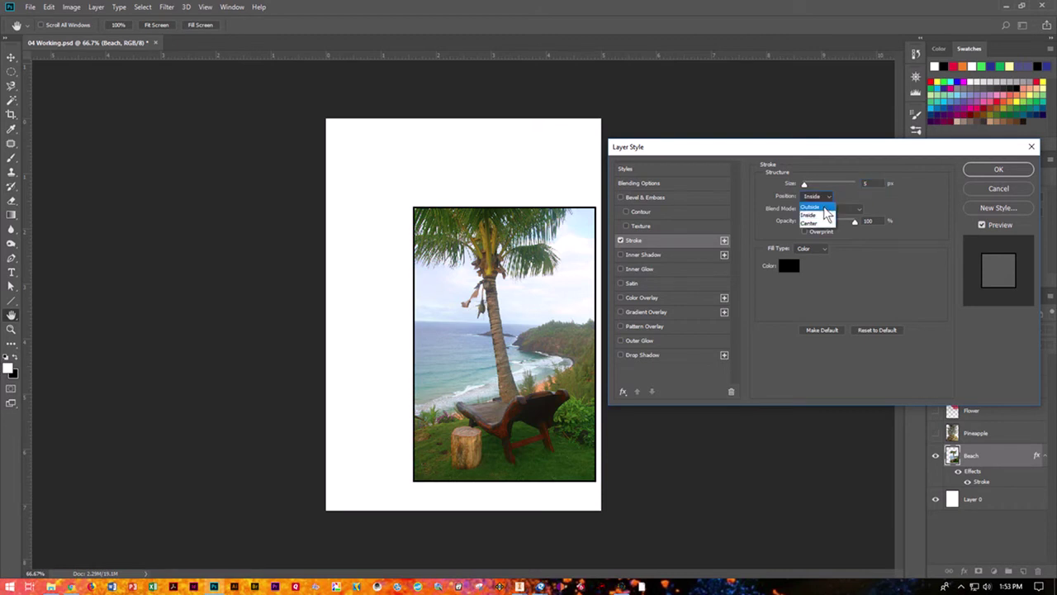
left_click(826, 210)
left_click(823, 197)
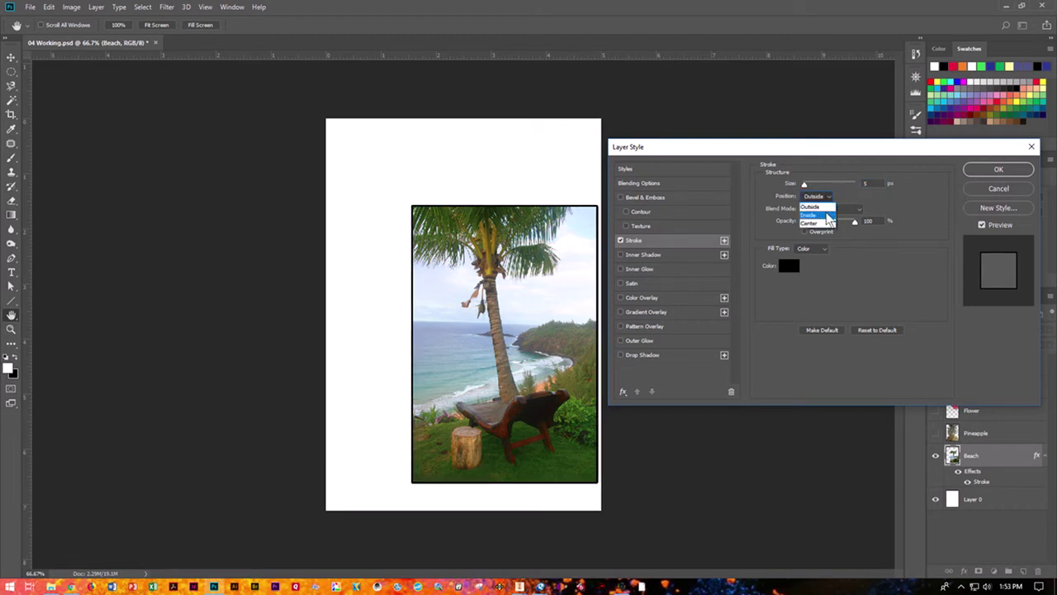
left_click(827, 215)
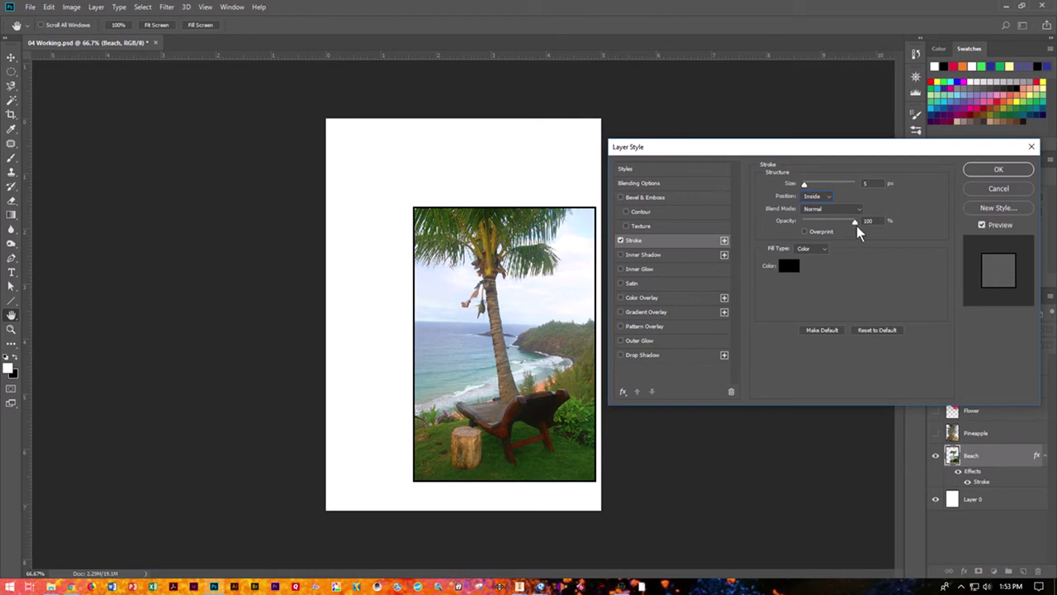
Step: Sample several stroke colors from the beach photo and accept the gray-teal 4e5c5c from near the shoreline
left_click(787, 269)
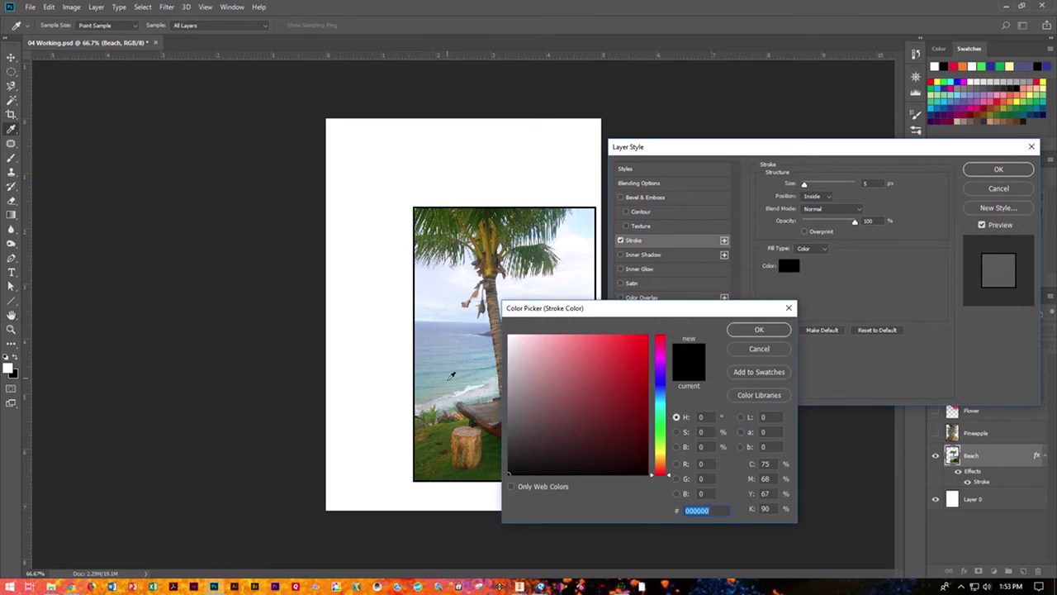
left_click(451, 411)
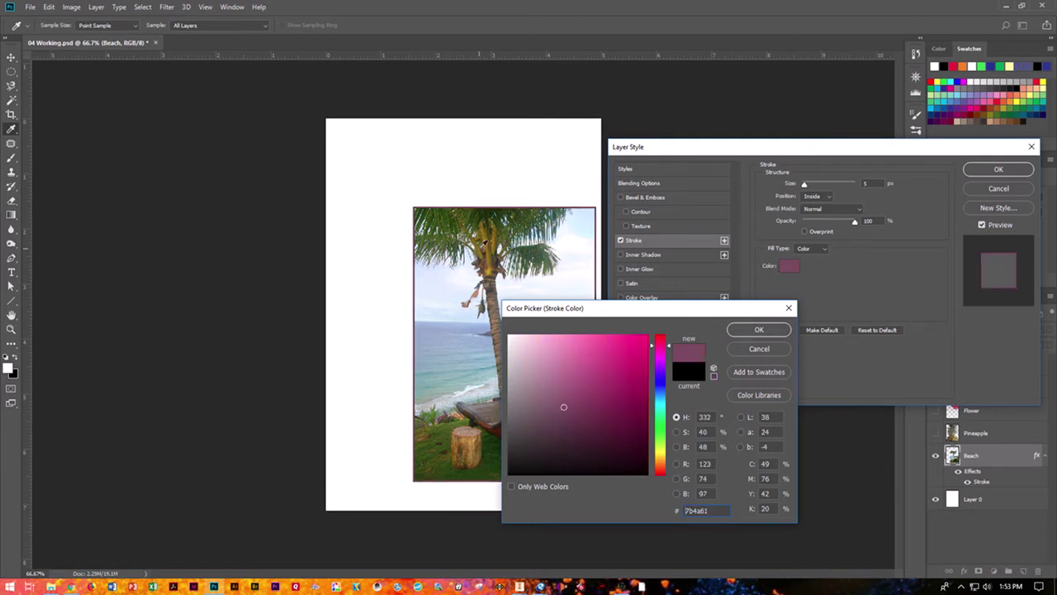
left_click(479, 254)
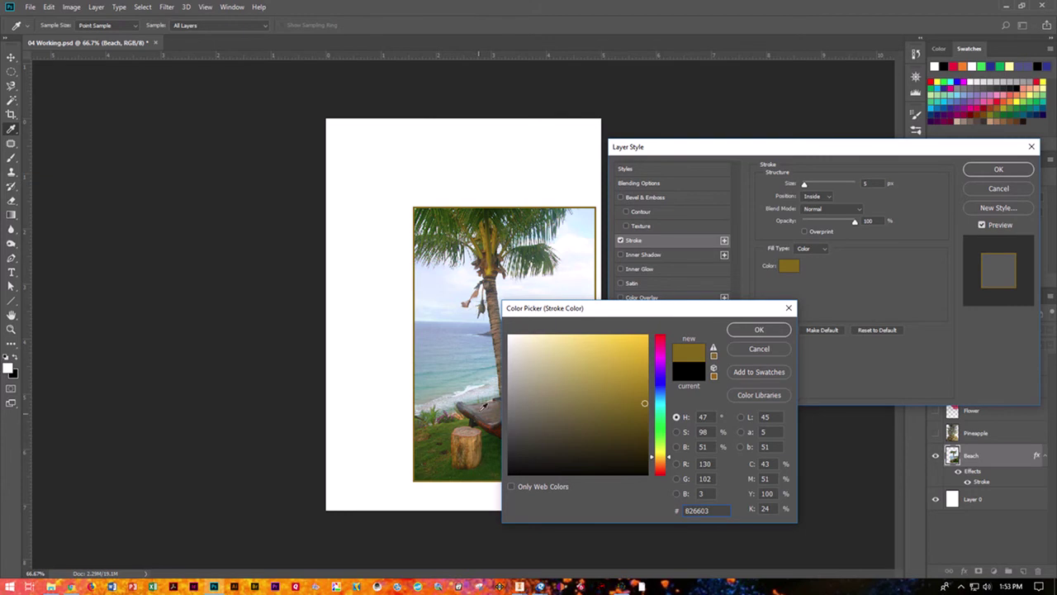
left_click(471, 384)
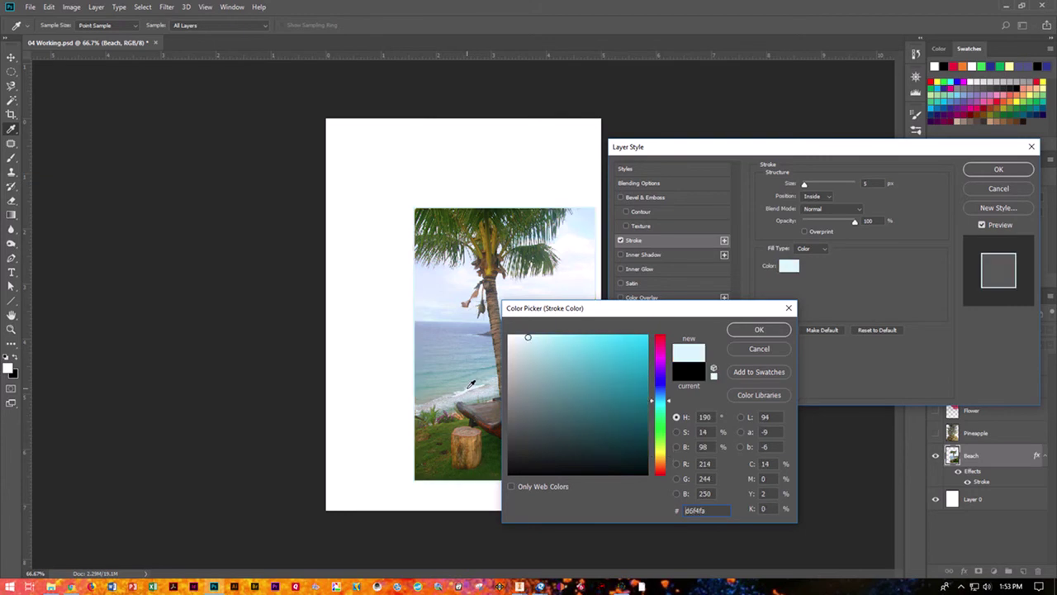
left_click(451, 328)
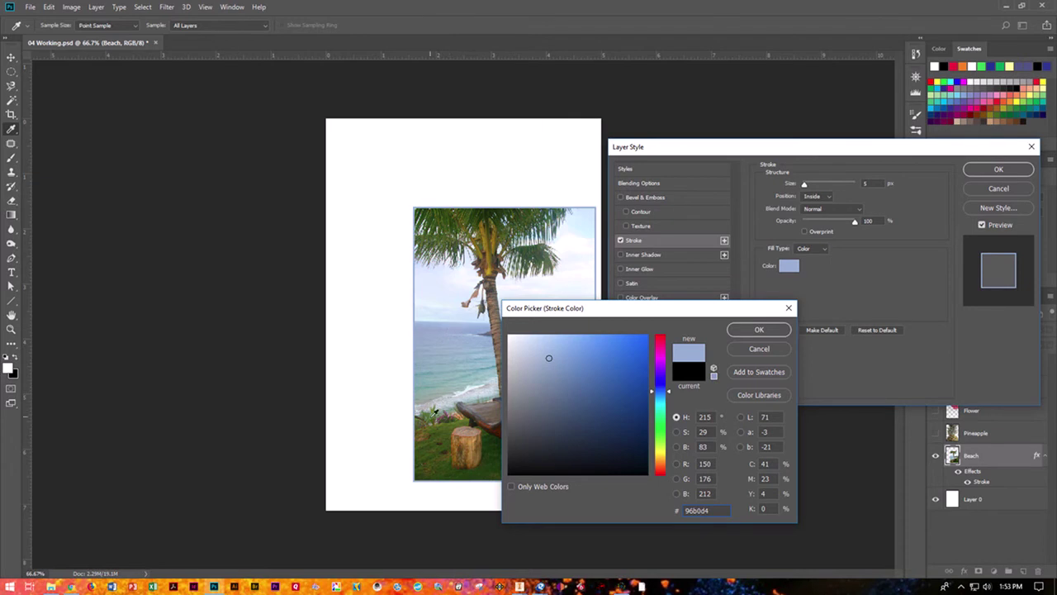
left_click_drag(618, 310, 257, 198)
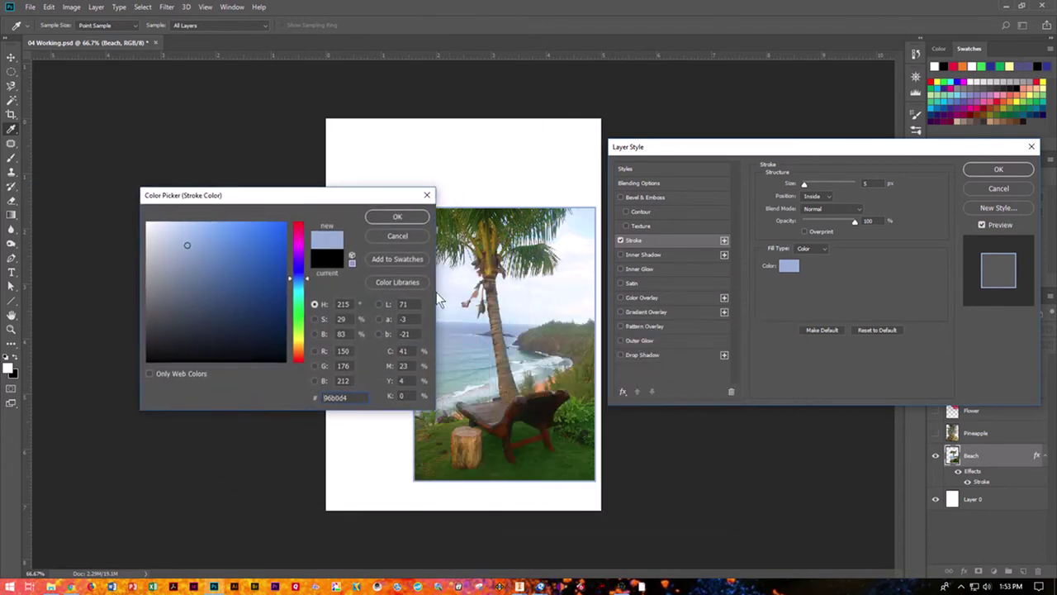
left_click(533, 353)
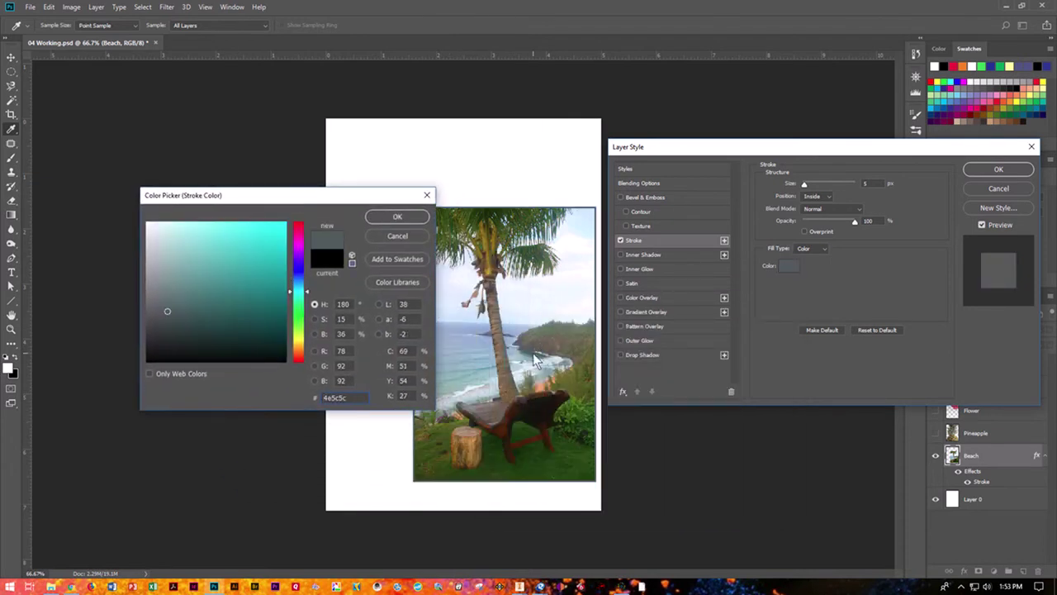
left_click(400, 216)
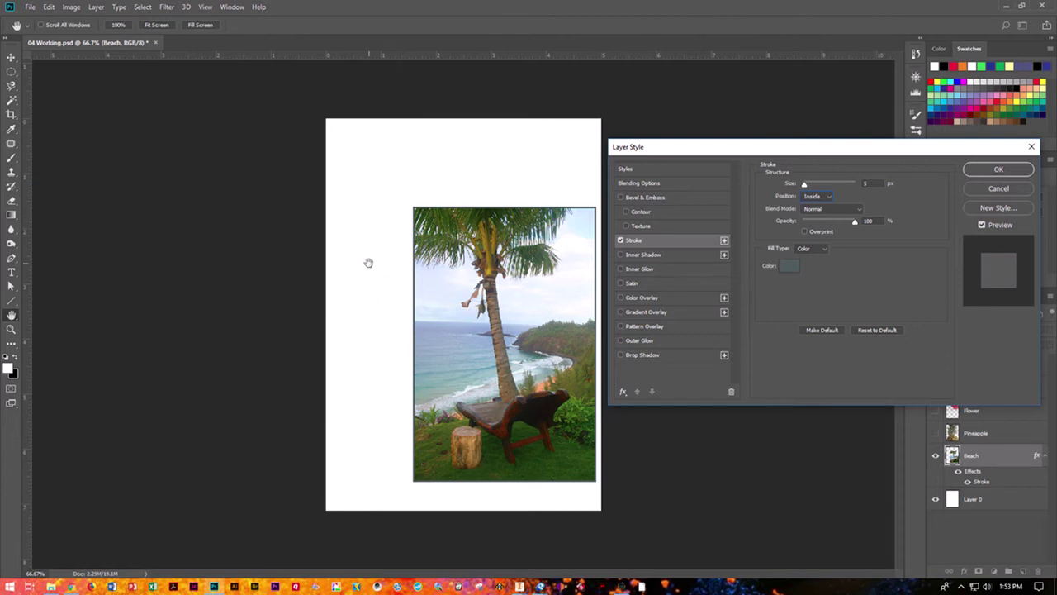
Step: Change the stroke color to purple 903b71 sampled from the flowers beside the bench, and apply the layer style
left_click(786, 266)
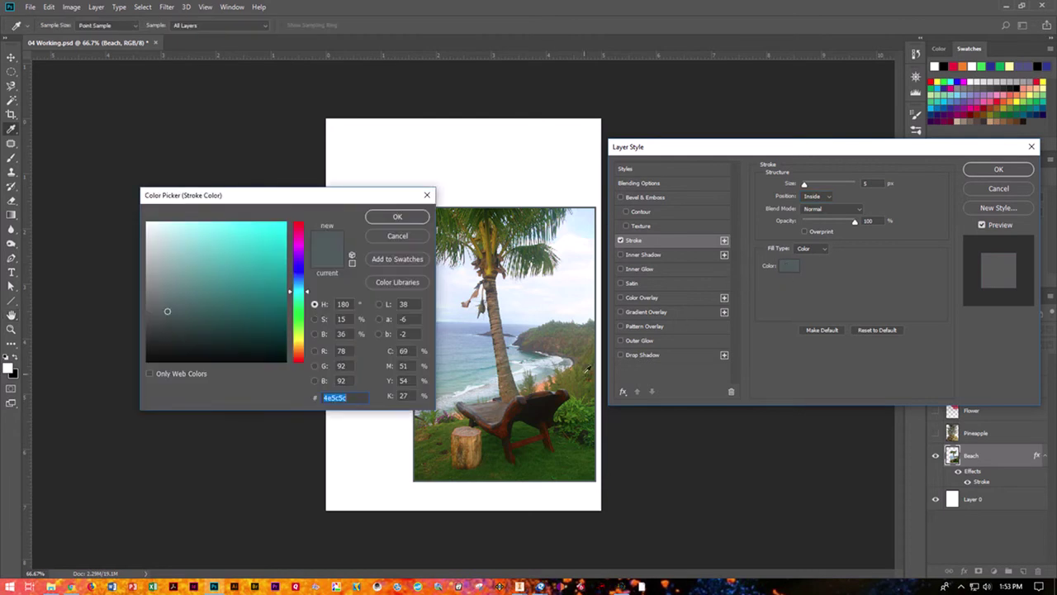
left_click(541, 400)
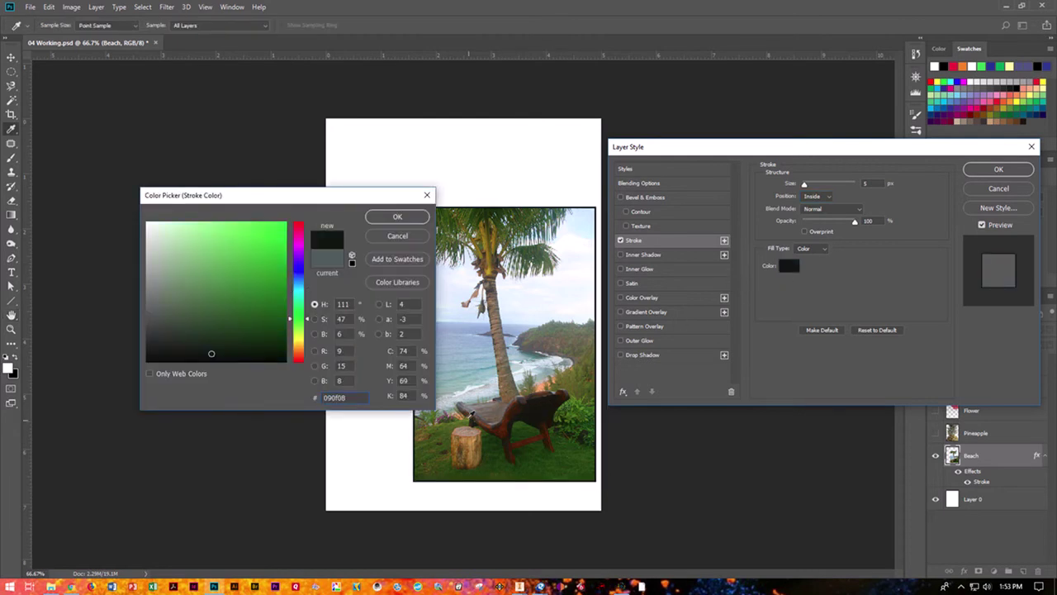
left_click(445, 414)
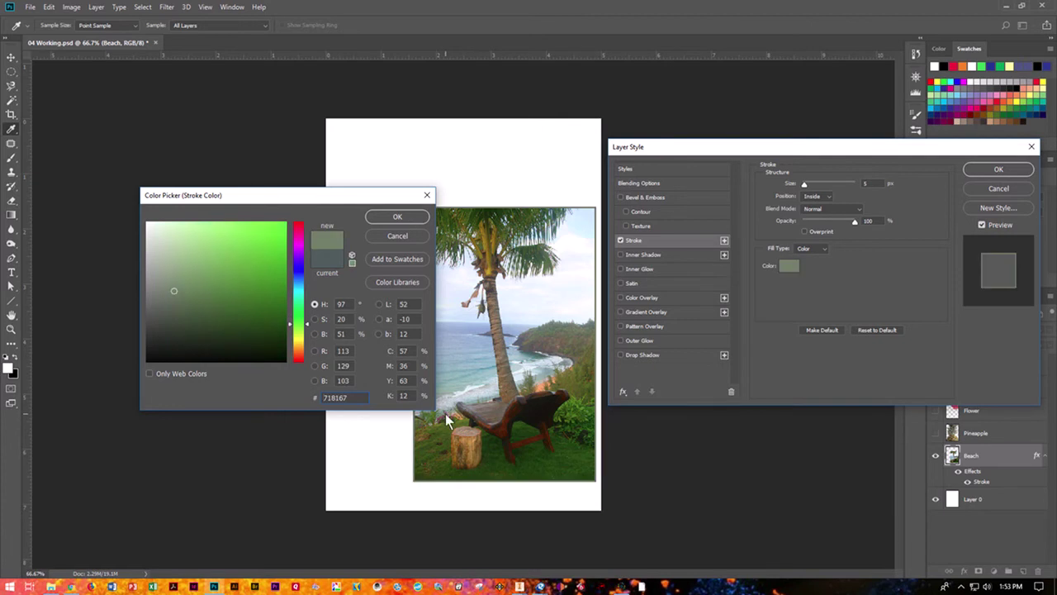
key("ctrl+plus")
key("ctrl+plus")
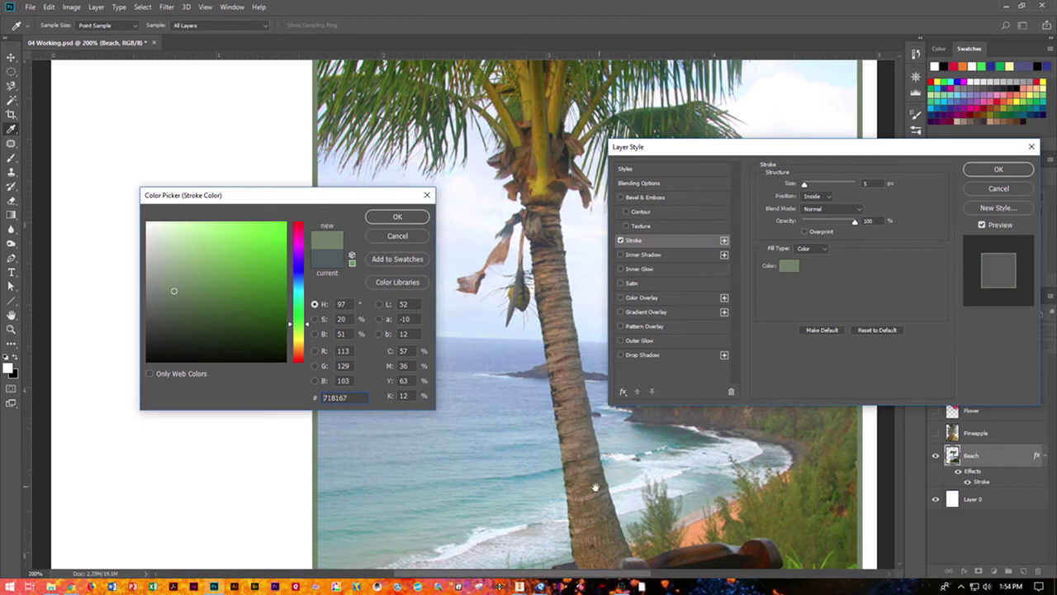
scroll(612, 479, "down", 5)
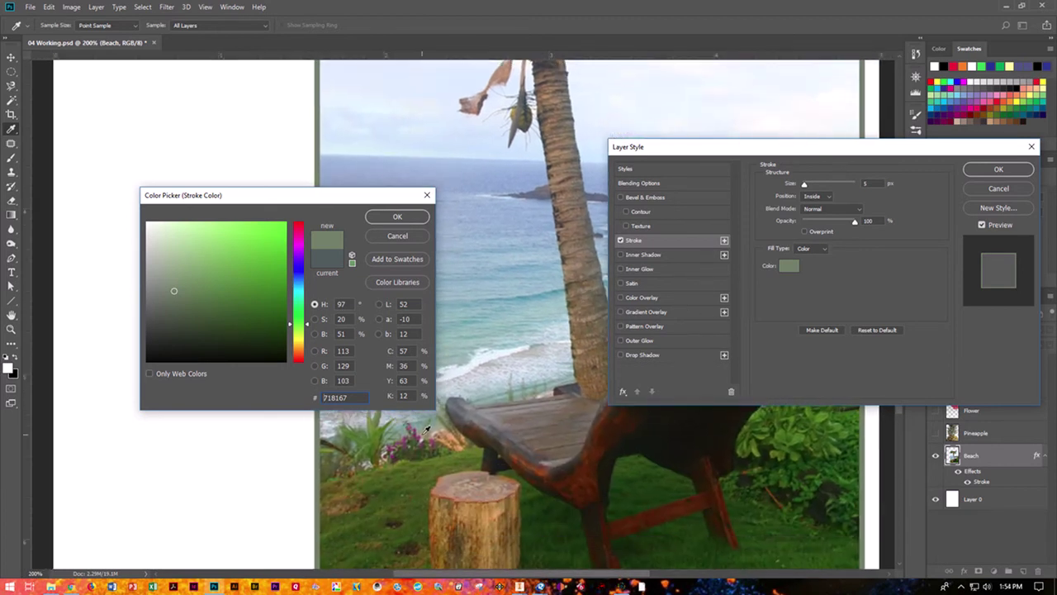
left_click(422, 433)
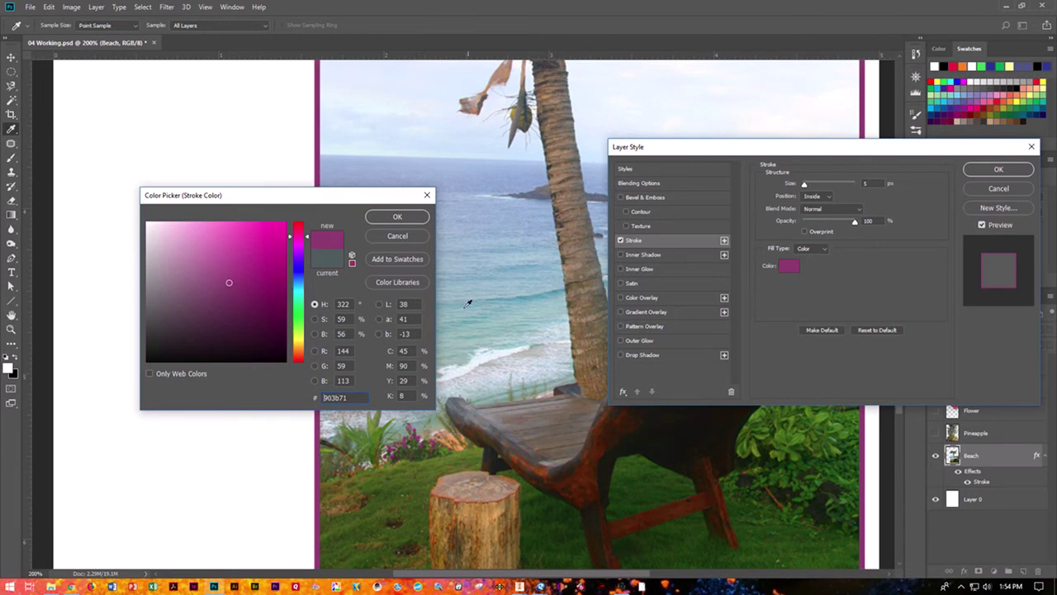
left_click(403, 217)
left_click(1000, 168)
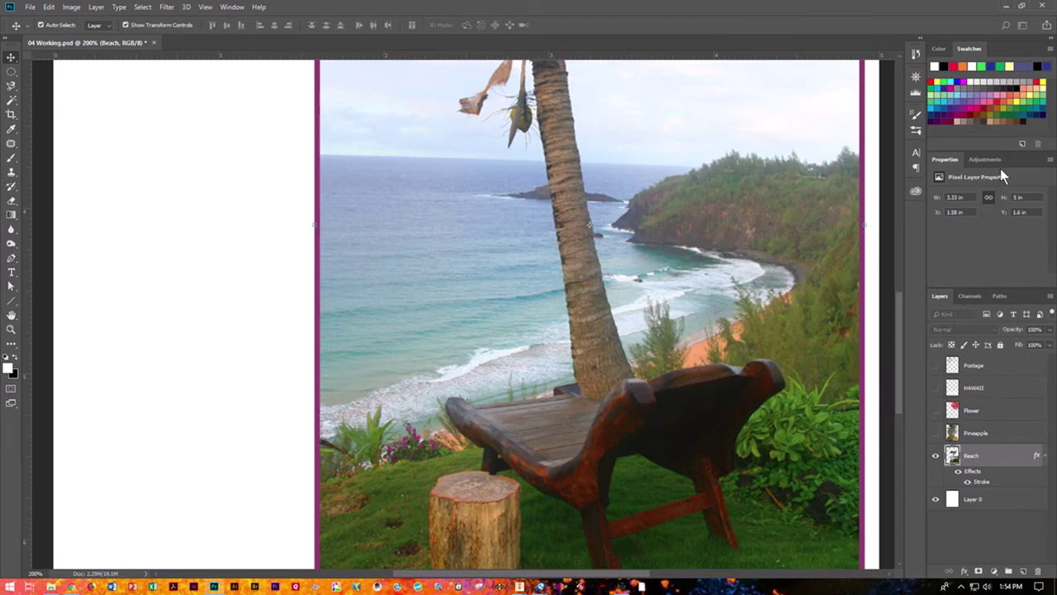
Step: Show the Pineapple layer and move the Beach layer above it in the stacking order
key("ctrl+minus")
key("ctrl+minus")
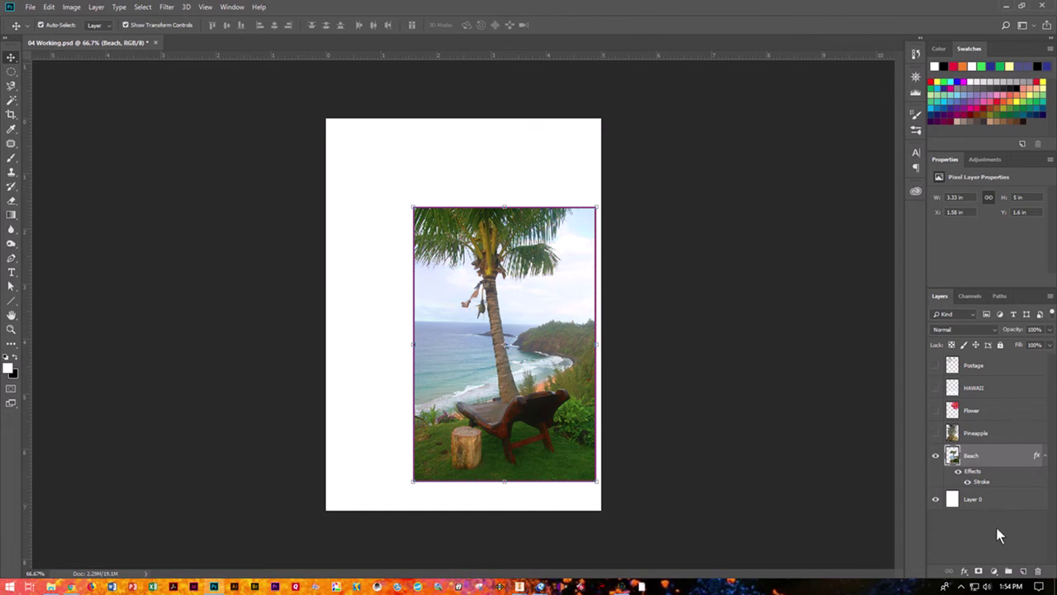
left_click(936, 432)
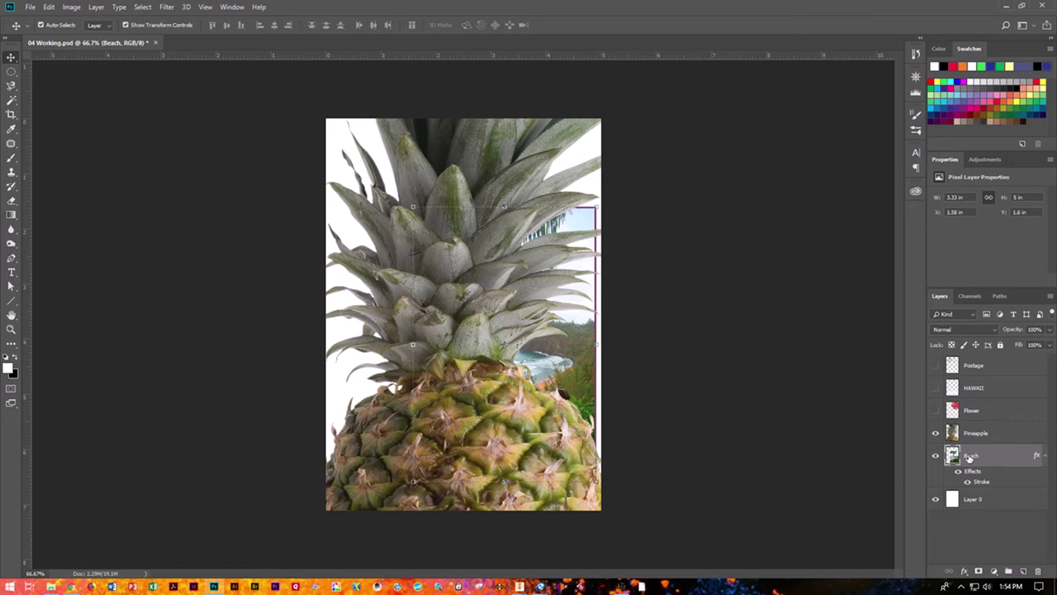
left_click_drag(970, 456, 967, 431)
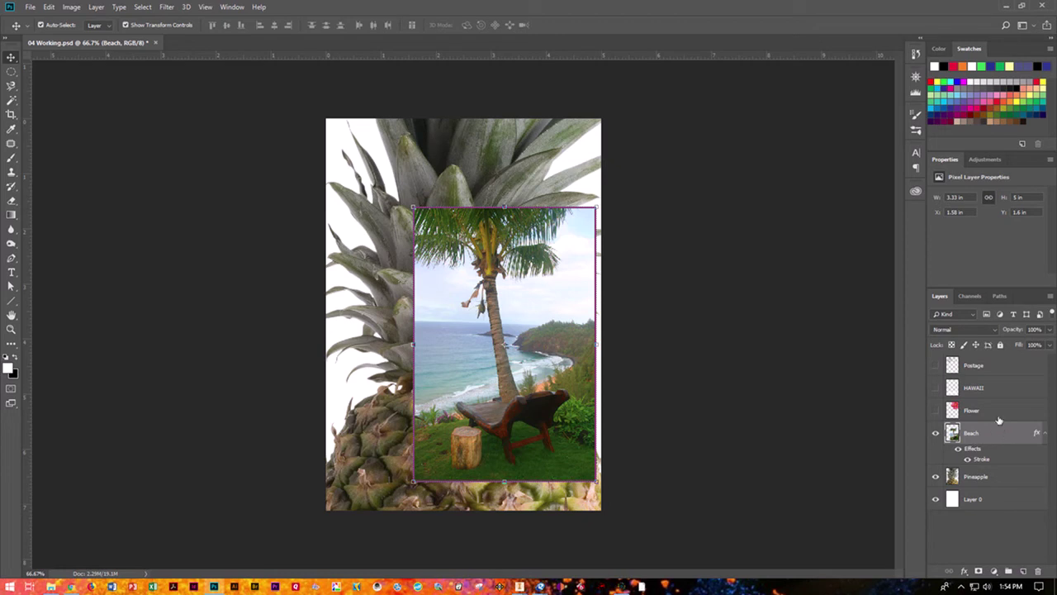
Step: Make the Postage, HAWAII and Flower layers visible
left_click(936, 365)
left_click(936, 388)
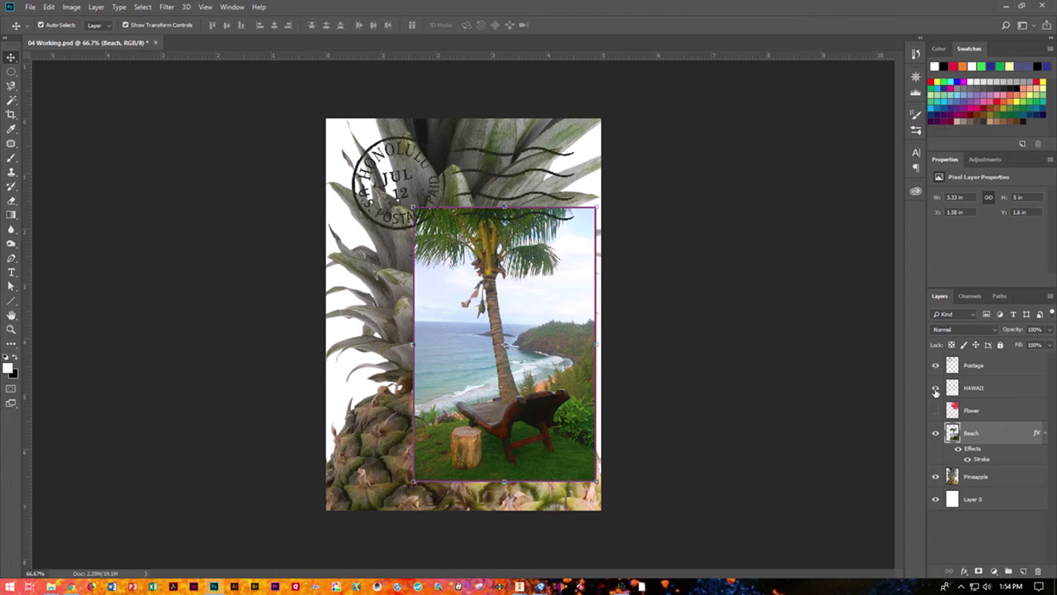
left_click(936, 409)
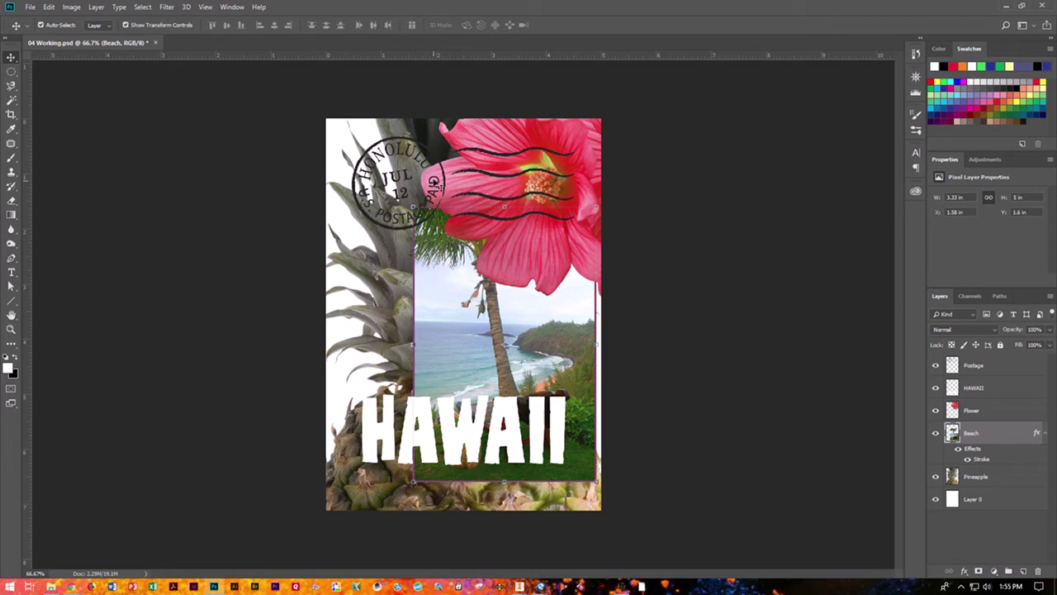
Step: Lower the Postage layer's opacity to 25% and deselect the layer
left_click(988, 370)
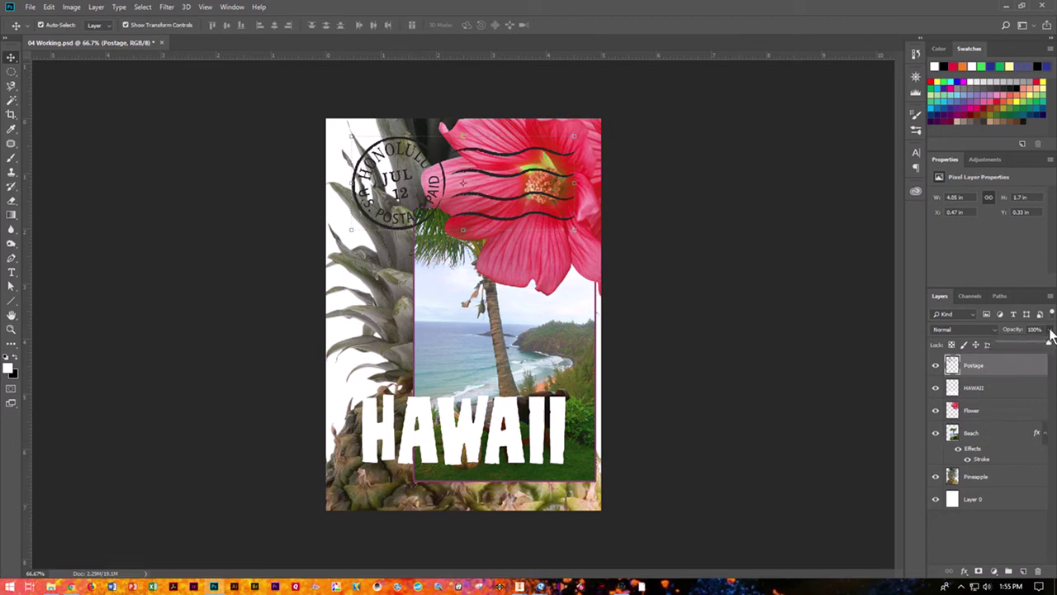
left_click(1050, 330)
left_click_drag(1051, 337, 1009, 349)
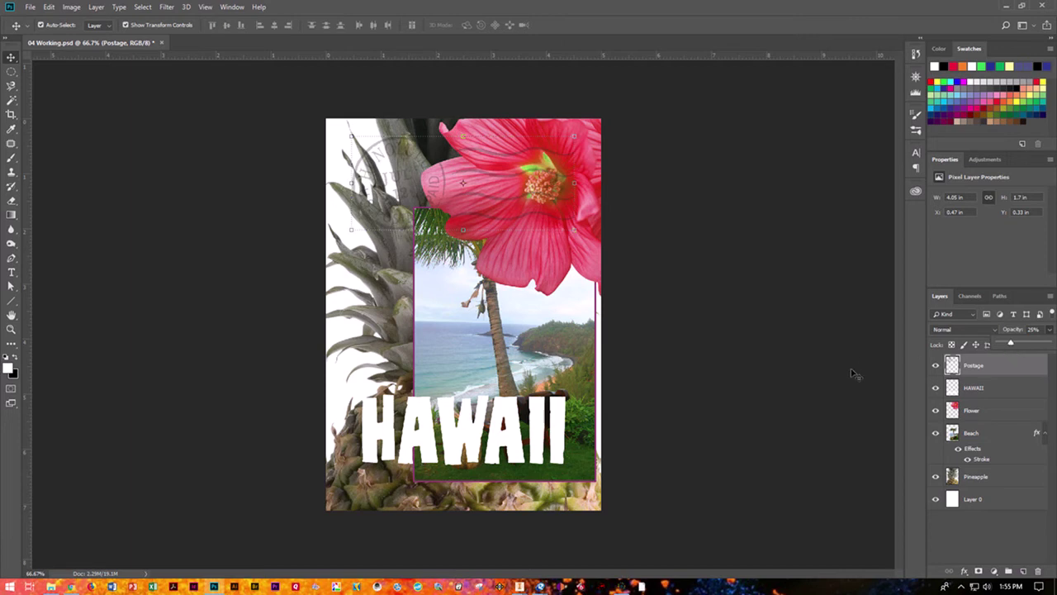
left_click(803, 354)
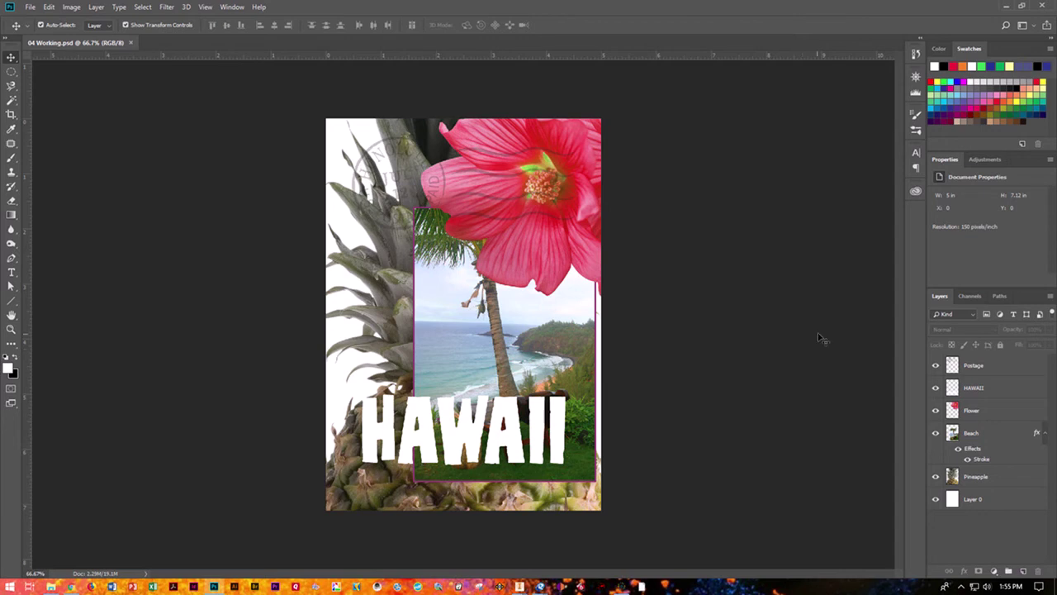
Step: Hide the Postage, HAWAII, Flower and Beach layers so that only Pineapple and Layer 0 stay shown
left_click(936, 366)
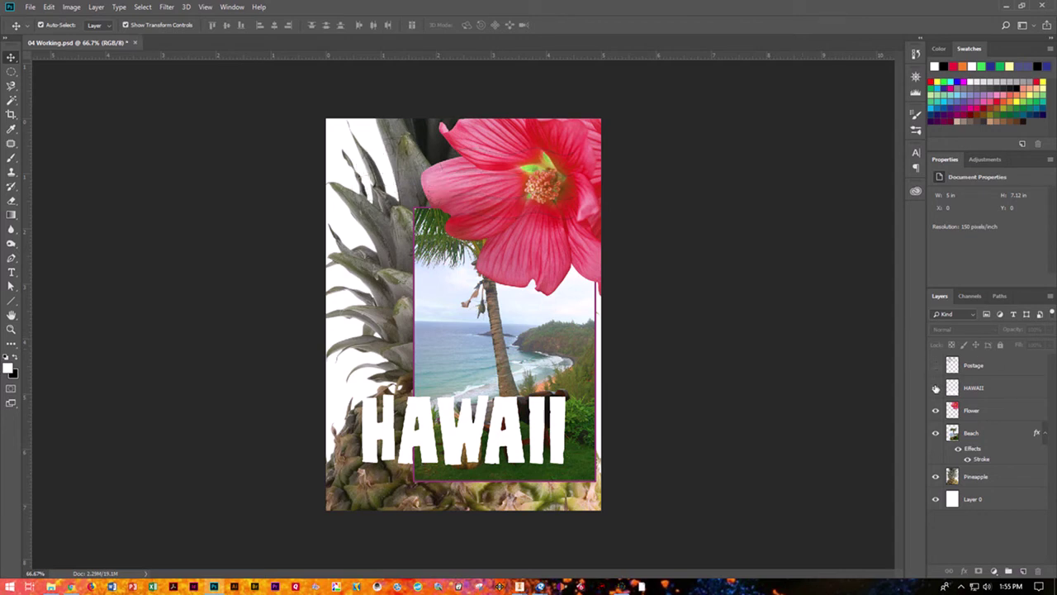
left_click(935, 388)
left_click(936, 411)
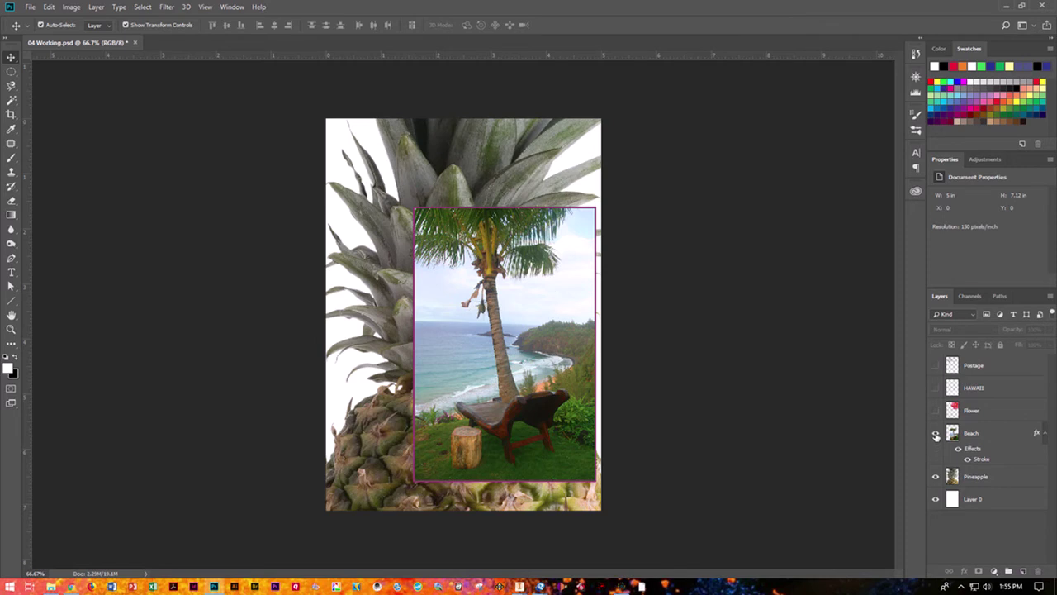
left_click(935, 433)
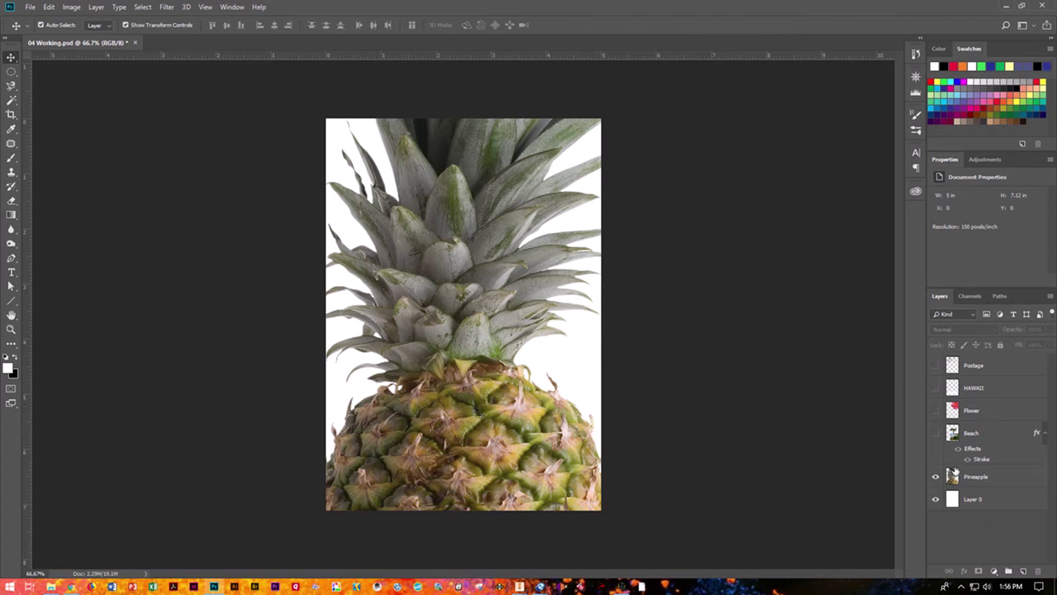
Step: Duplicate the Pineapple layer within the same document as Pineapple copy
left_click(974, 480)
right_click(980, 477)
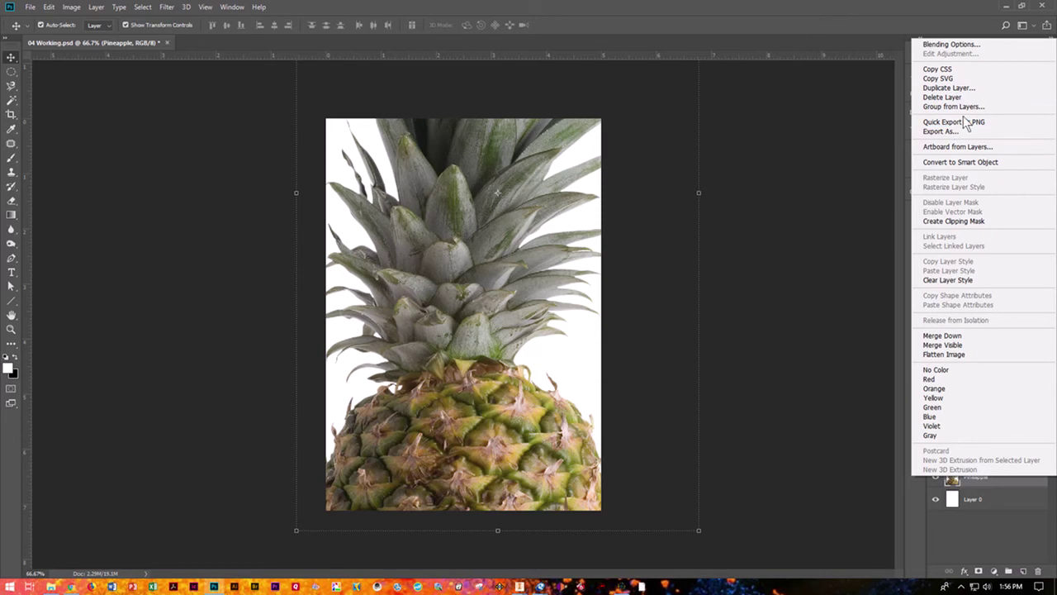
left_click(970, 89)
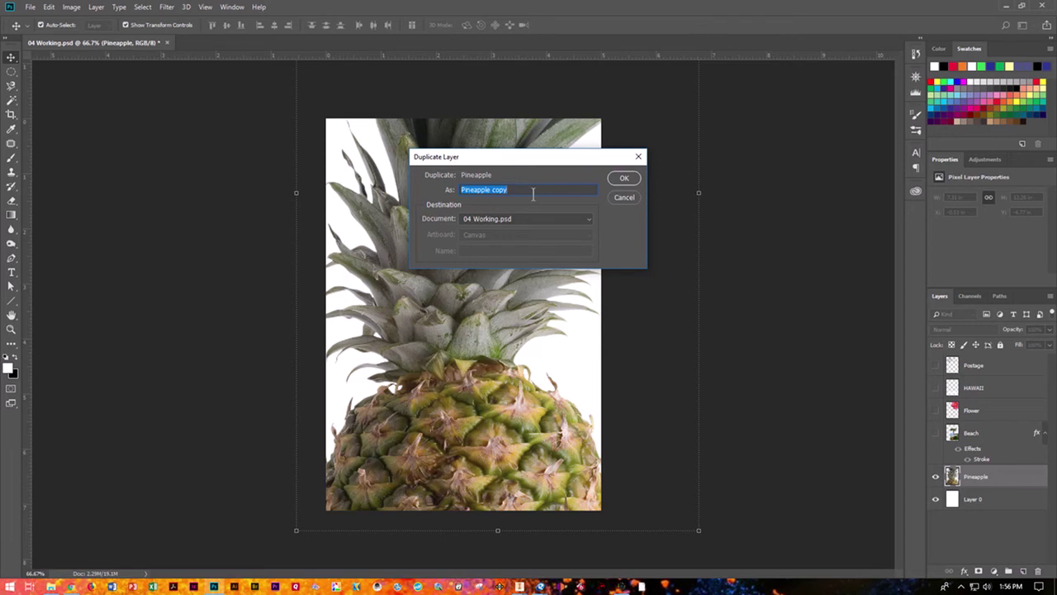
left_click(625, 180)
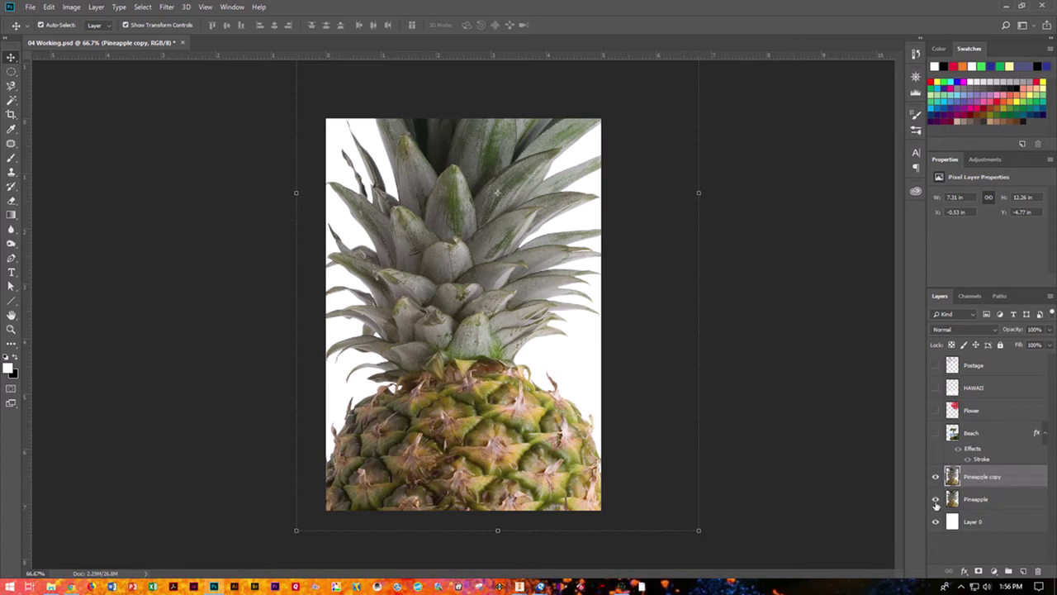
Step: Set the Pineapple copy layer's blend mode to Overlay
left_click(936, 500)
left_click(996, 332)
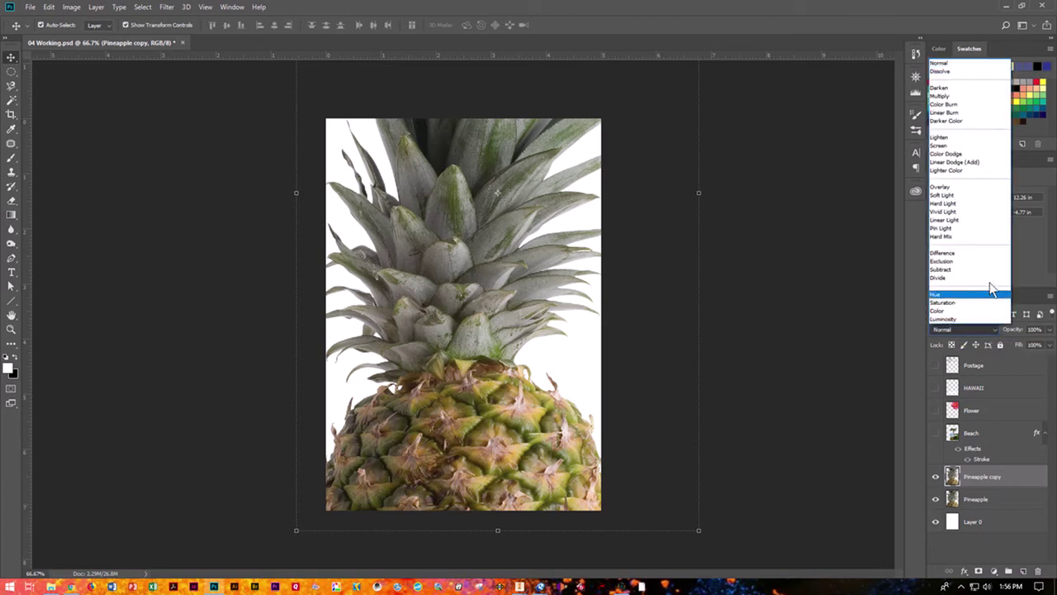
left_click(971, 190)
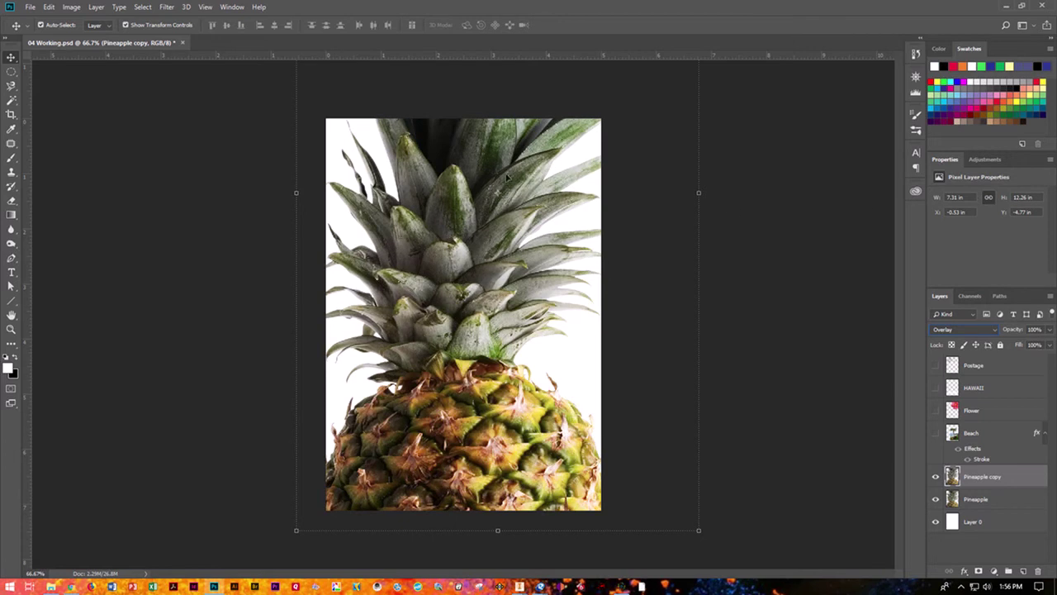
Step: Try the Soft Light, Multiply and Darken blend modes on the Pineapple copy layer and return it to Overlay
left_click(997, 329)
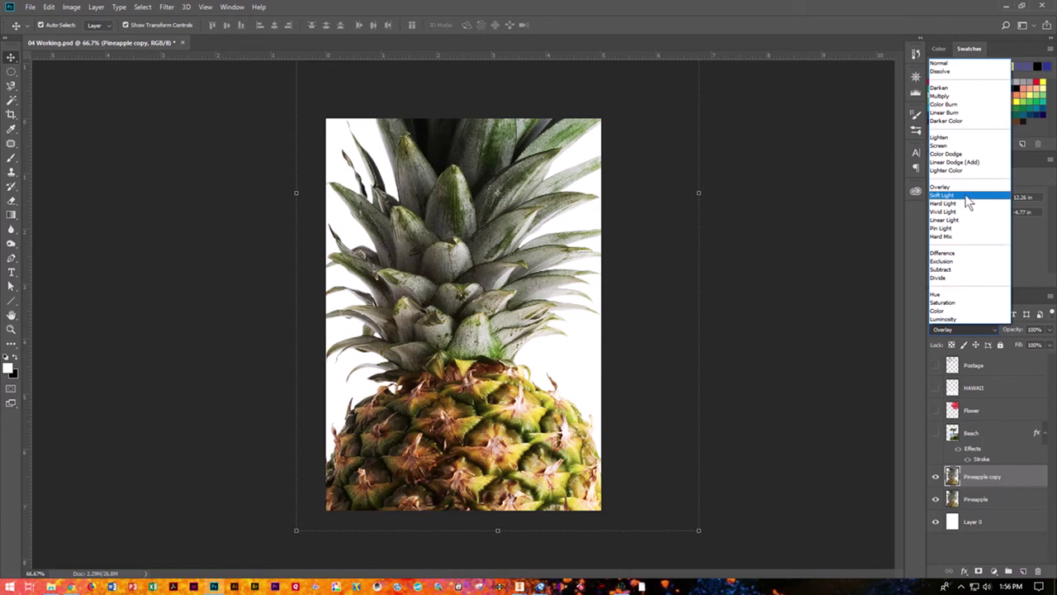
left_click(970, 202)
left_click(972, 327)
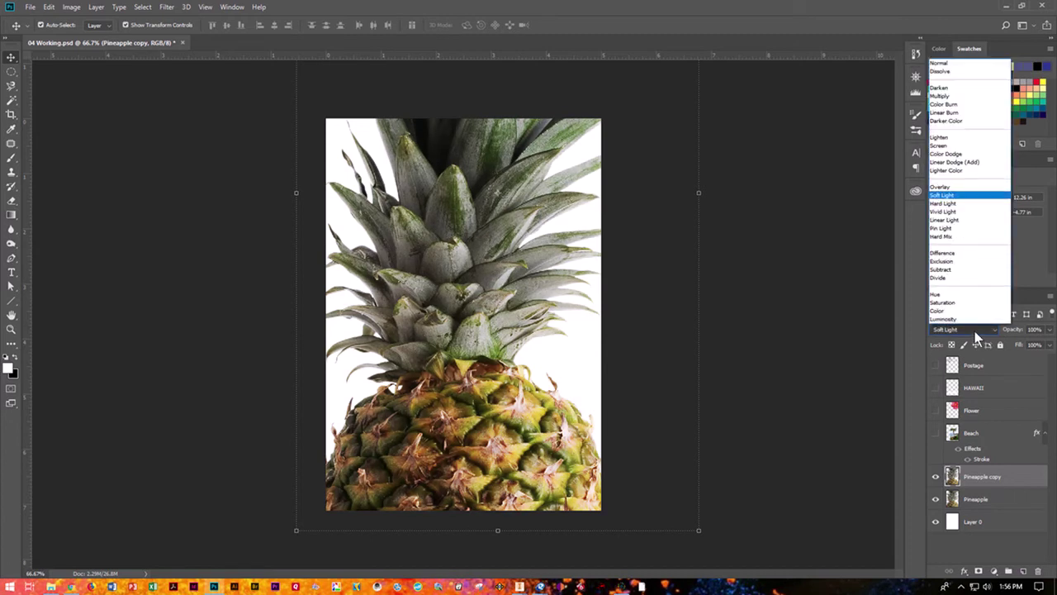
left_click(946, 96)
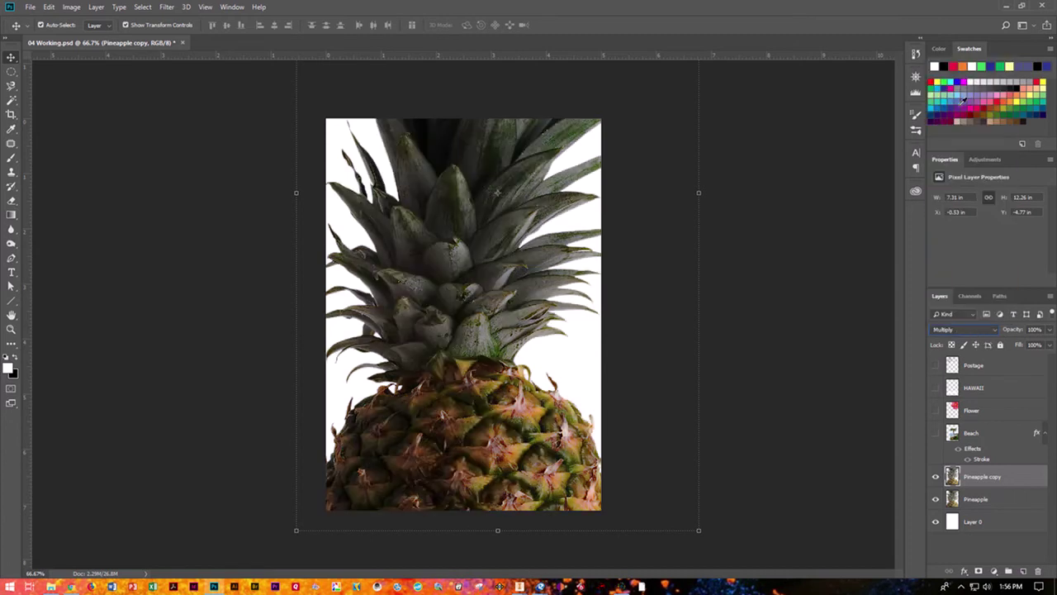
left_click(970, 327)
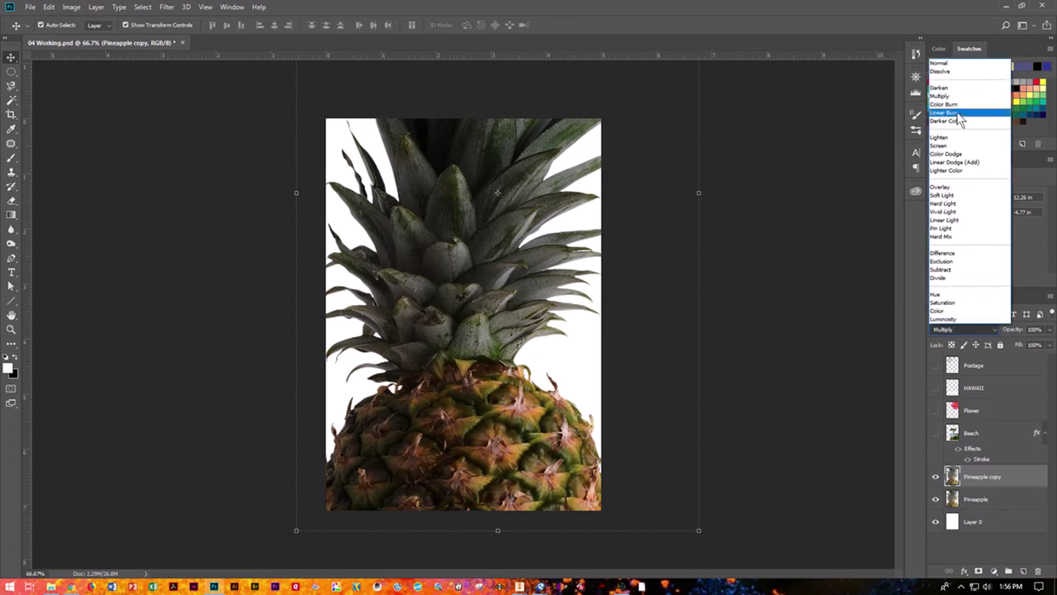
left_click(946, 86)
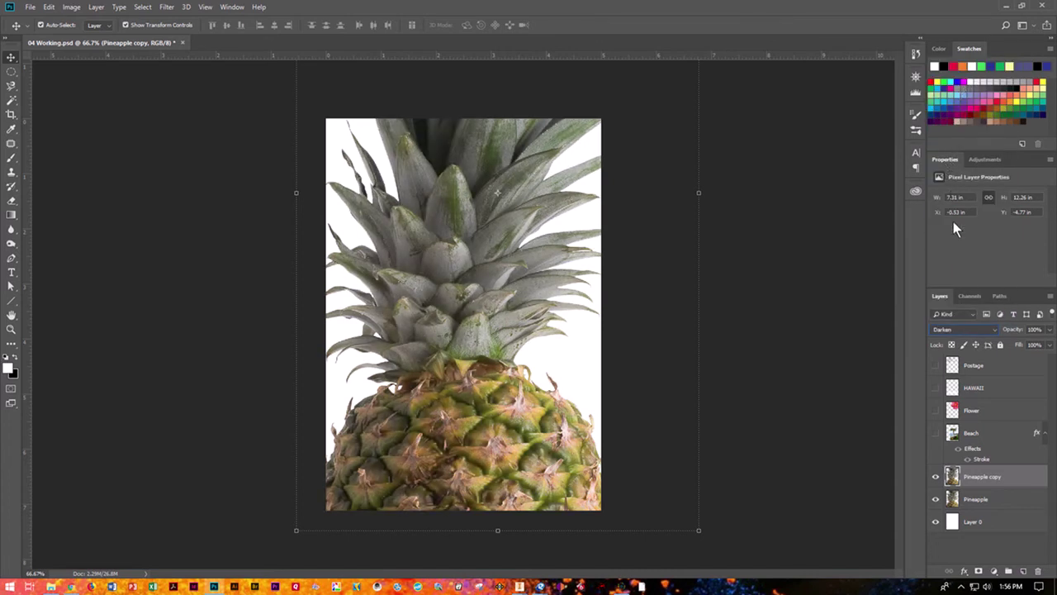
left_click(965, 328)
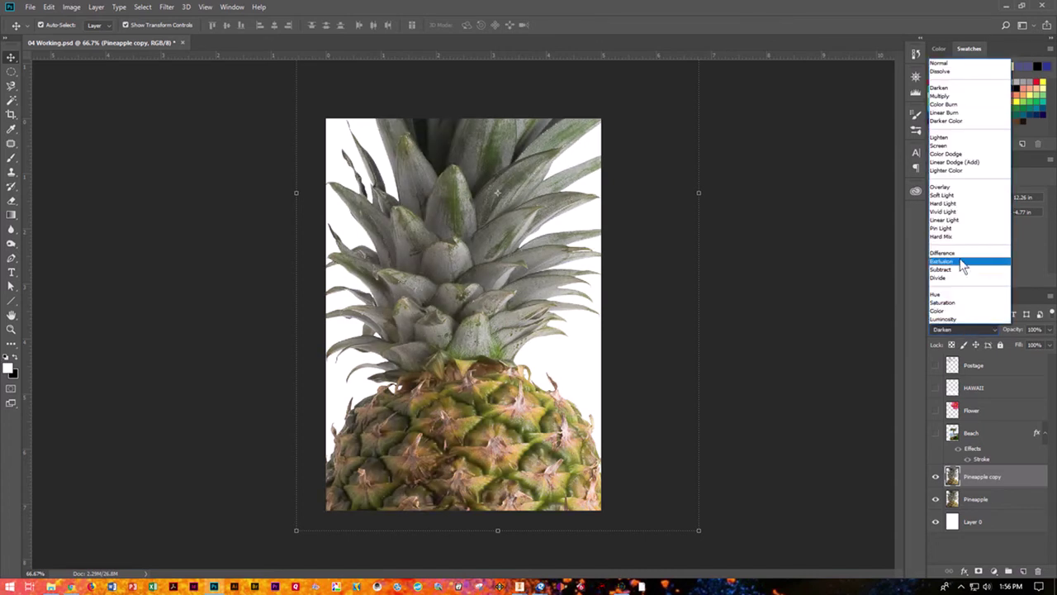
left_click(967, 188)
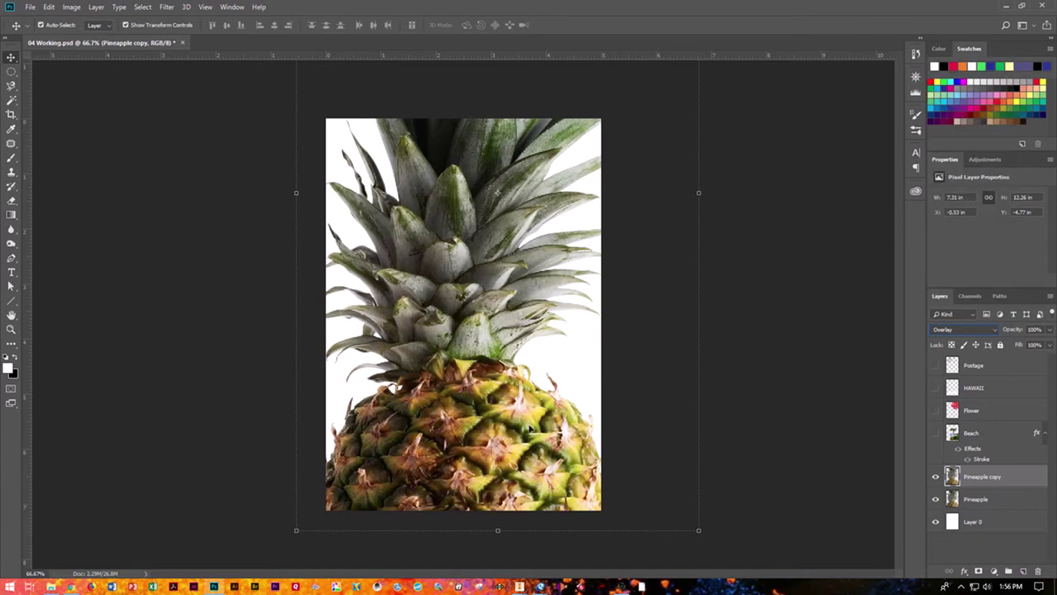
Step: Deselect the layer, save the document and make the Beach layer visible
left_click(835, 395)
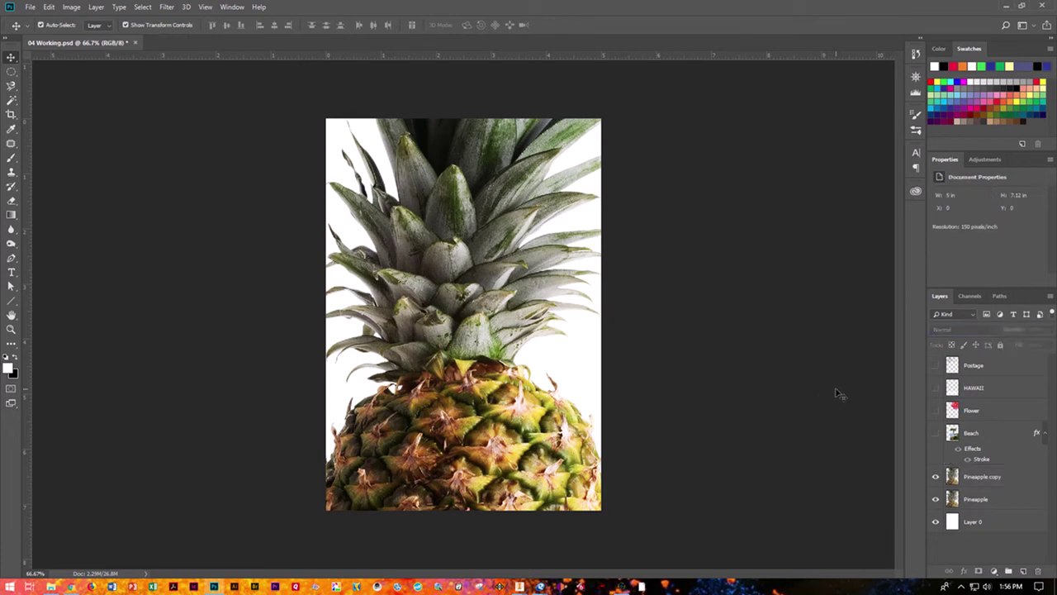
key("ctrl+s")
left_click(936, 433)
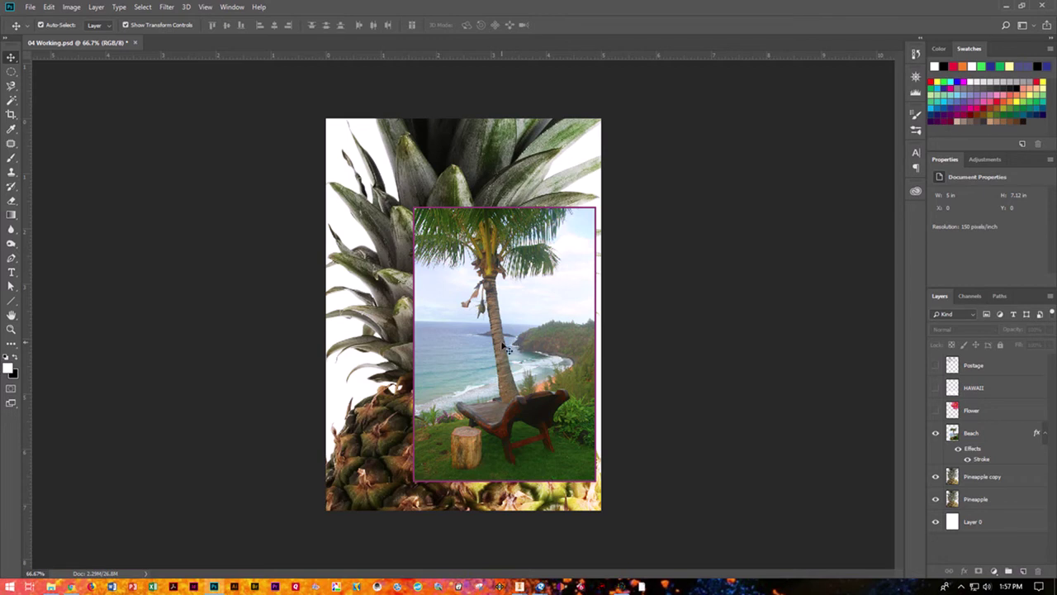
Step: Select the Beach layer and put it into Free Transform
left_click(983, 440)
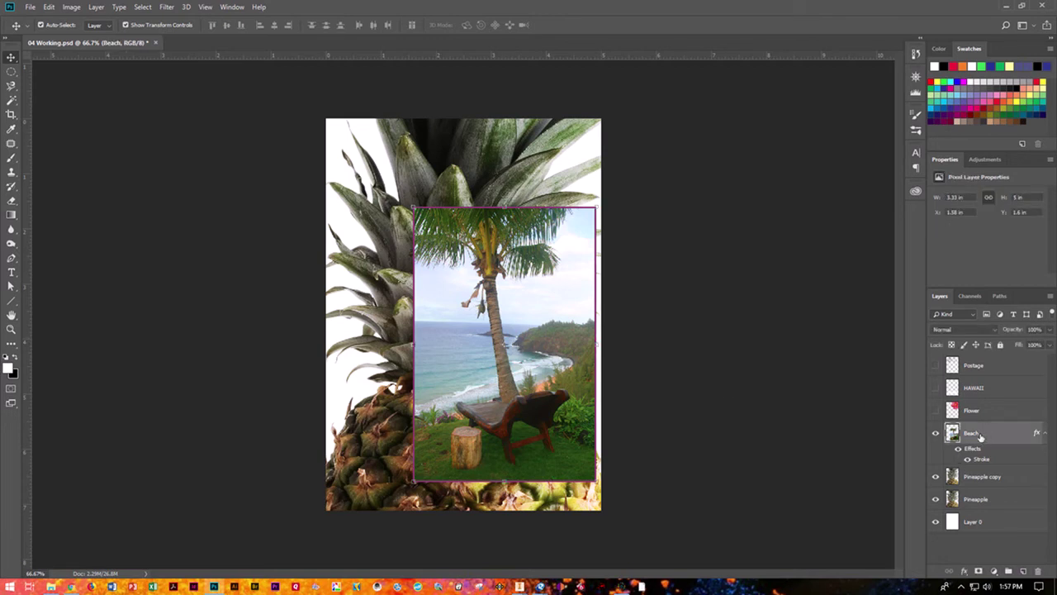
left_click(58, 11)
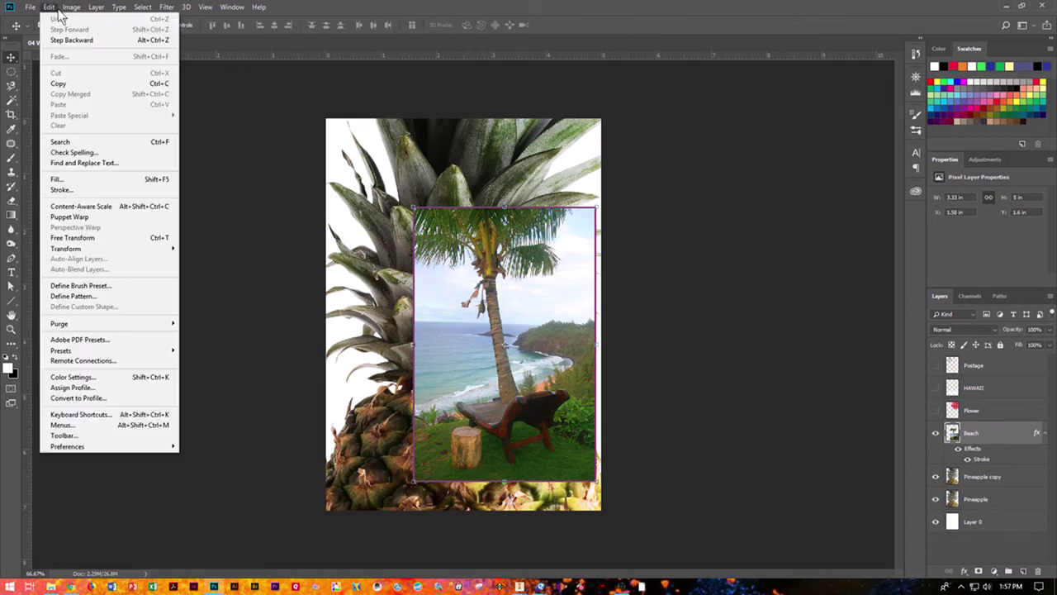
left_click(100, 240)
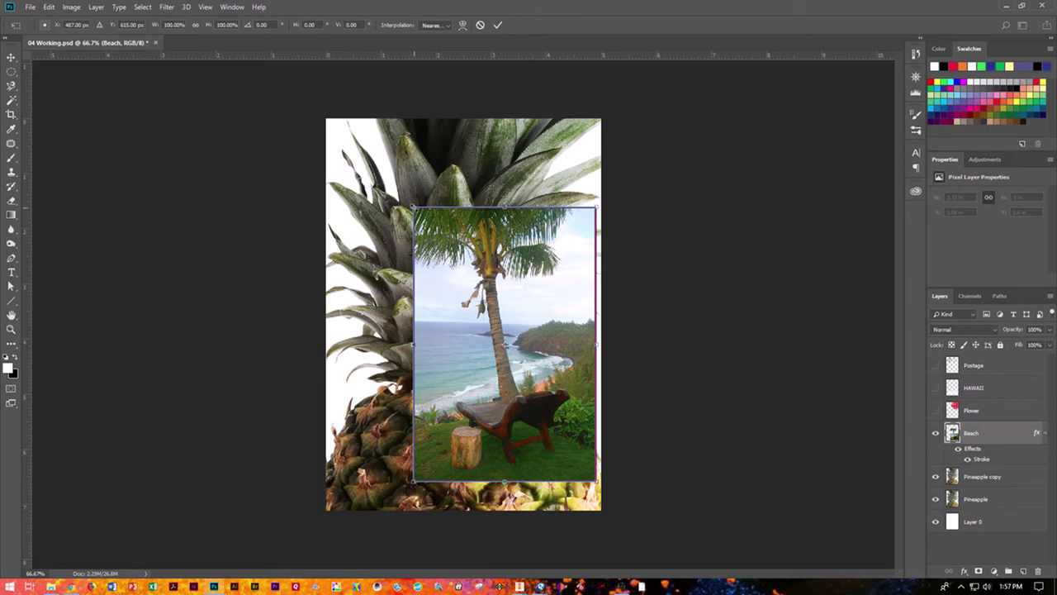
Step: Try shrinking the Beach picture from its upper-left corner without locked proportions, undoing each attempt
left_click_drag(414, 206, 473, 299)
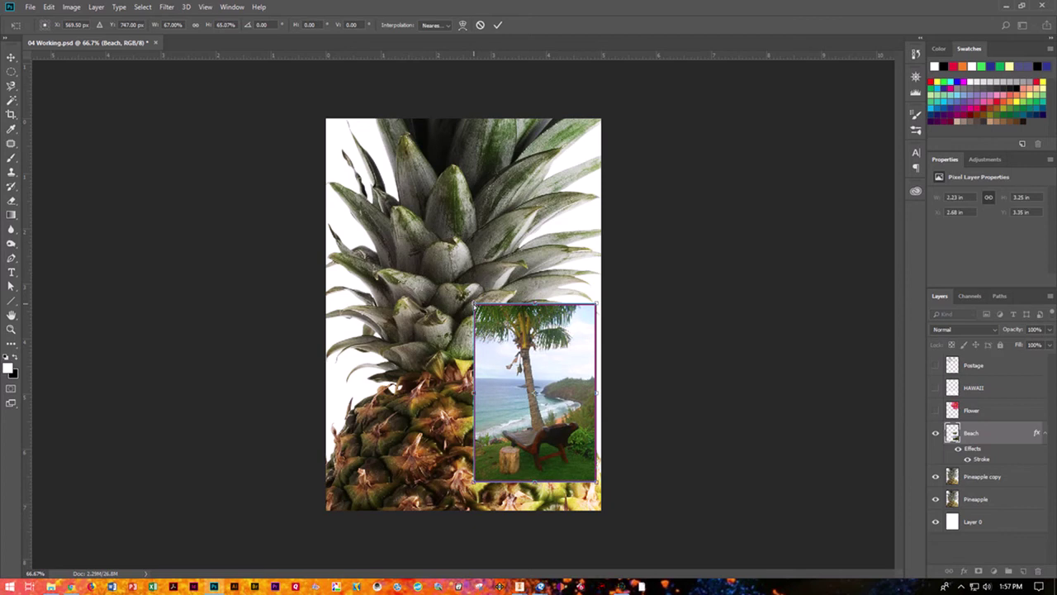
key("ctrl+z")
left_click_drag(413, 207, 473, 346)
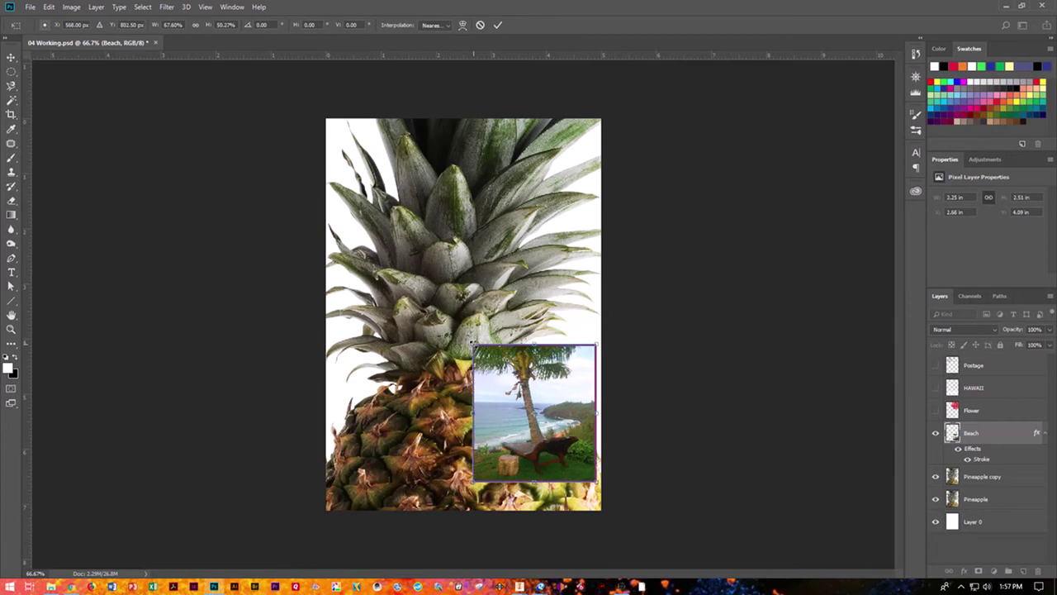
key("ctrl+z")
Step: Scale the Beach picture proportionally to about 55% from its upper-left corner and apply the transformation
left_click_drag(414, 206, 494, 331)
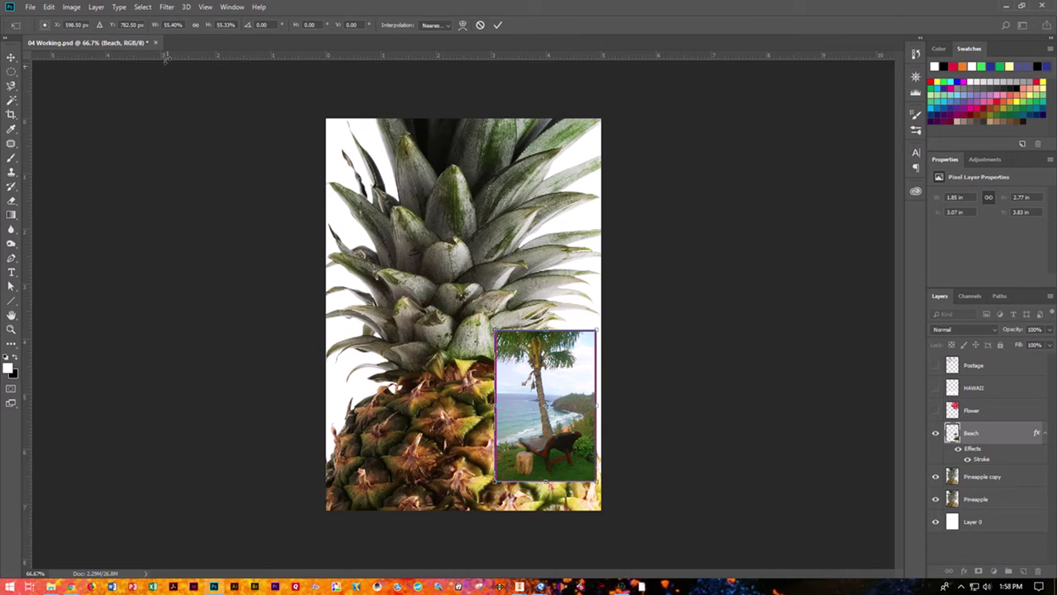
left_click(11, 58)
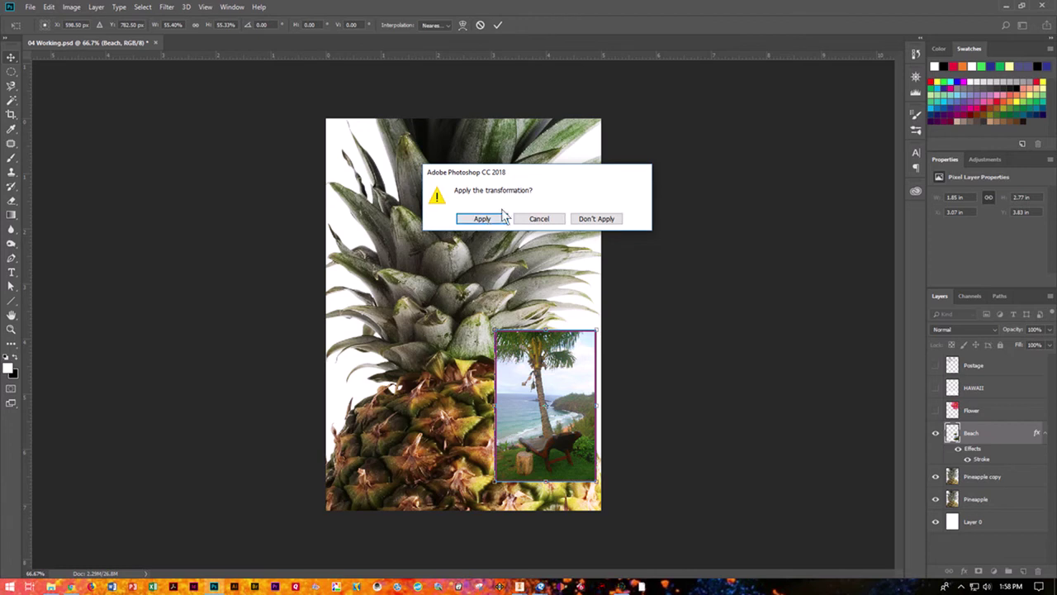
left_click(489, 219)
Step: Show the Flower layer and move the Beach picture over the pineapple leaves, to about X 0.95 in, Y 1.64 in
left_click_drag(547, 382, 442, 263)
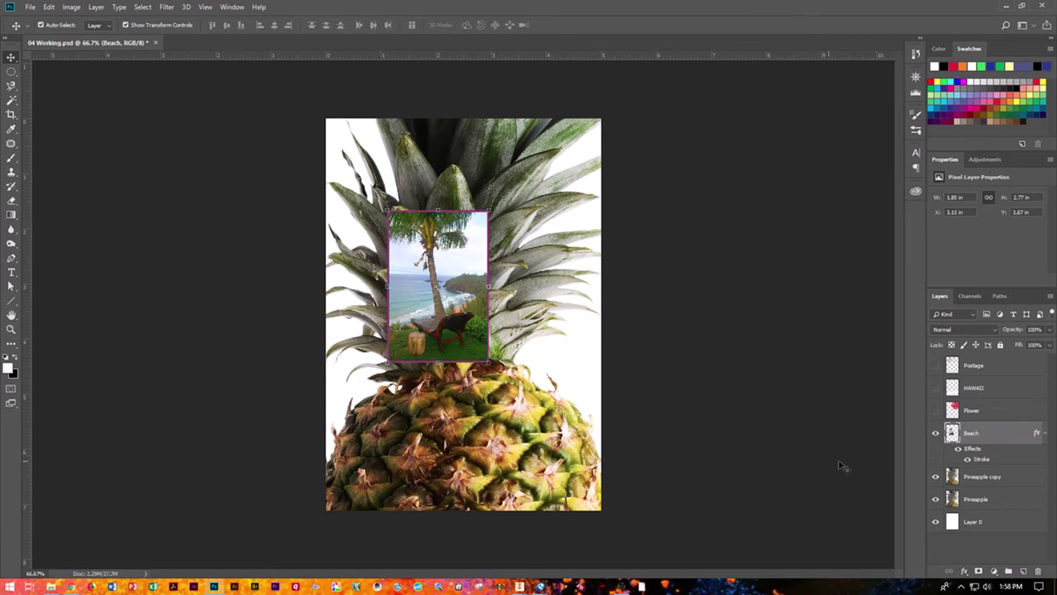
left_click(936, 411)
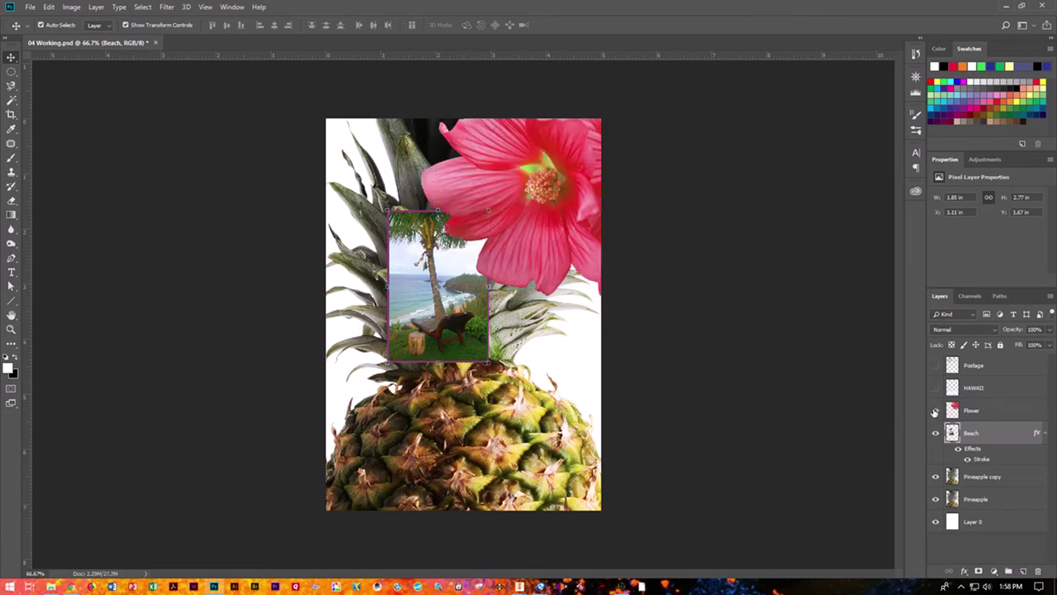
left_click_drag(458, 274, 449, 272)
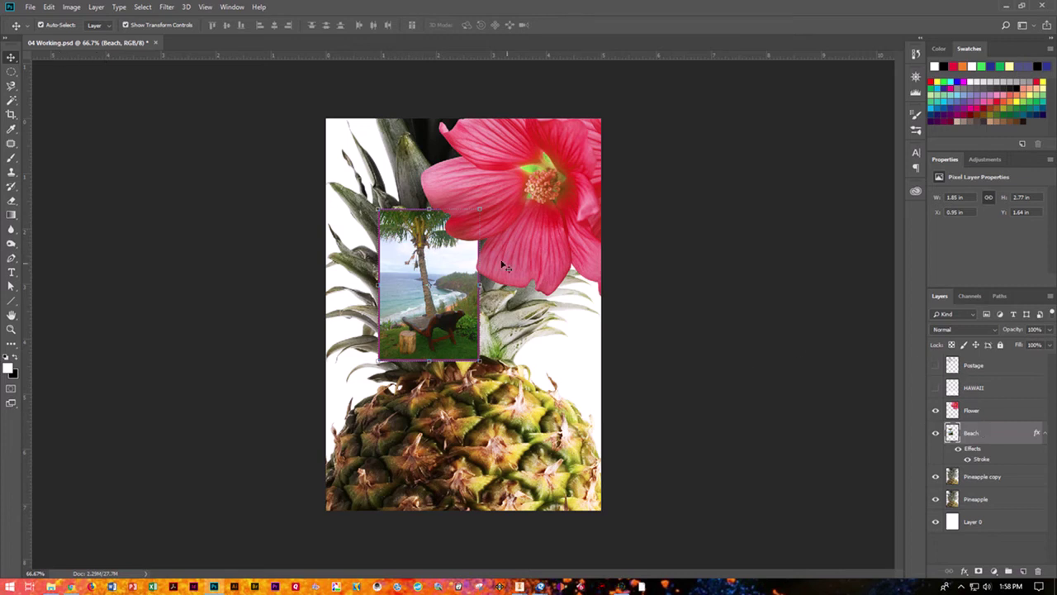
Step: Rotate the Beach picture by 15 degrees and apply the transformation
left_click(377, 362)
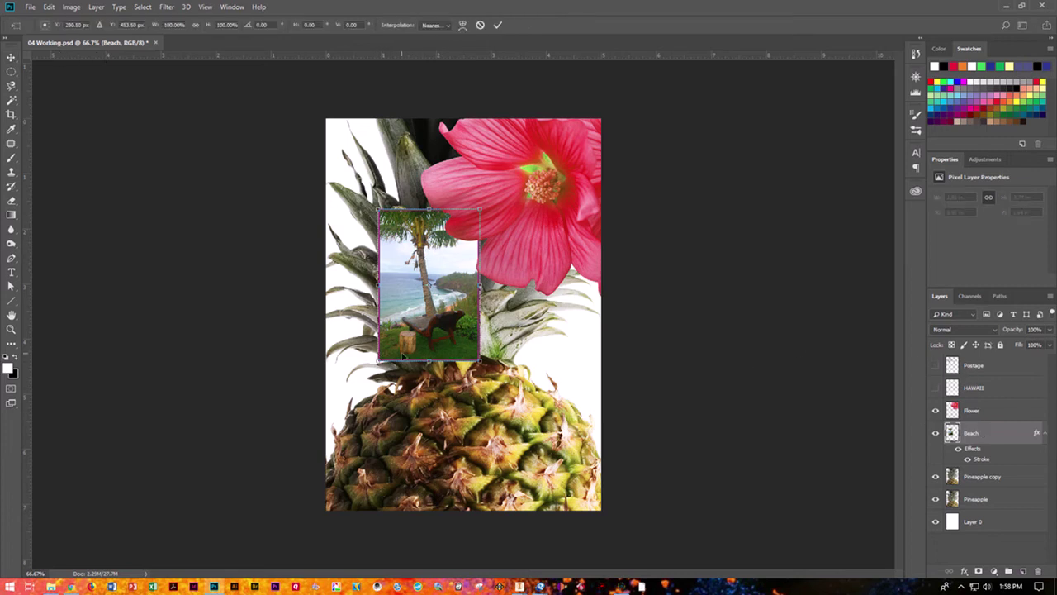
left_click_drag(365, 362, 372, 325)
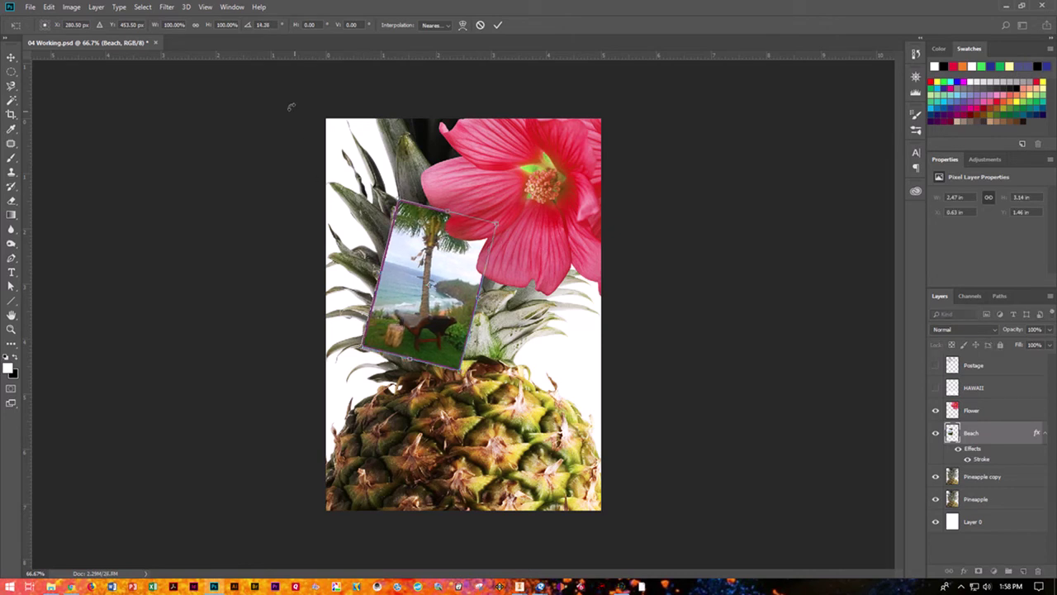
left_click(267, 24)
type("15")
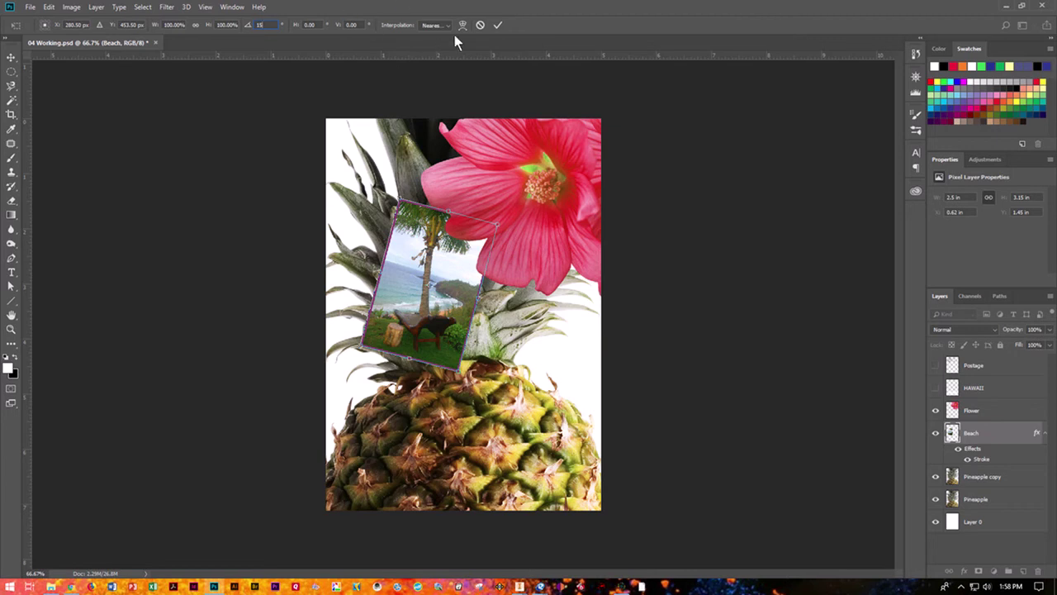
left_click(499, 27)
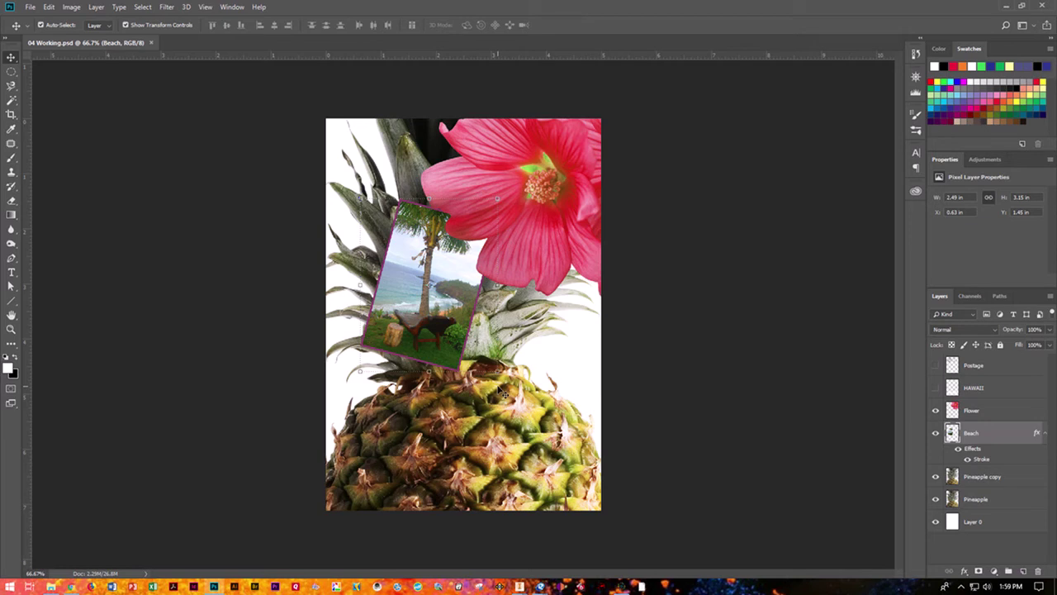
Step: Add a new layer directly above Layer 0 and name it Clouds
left_click(981, 527)
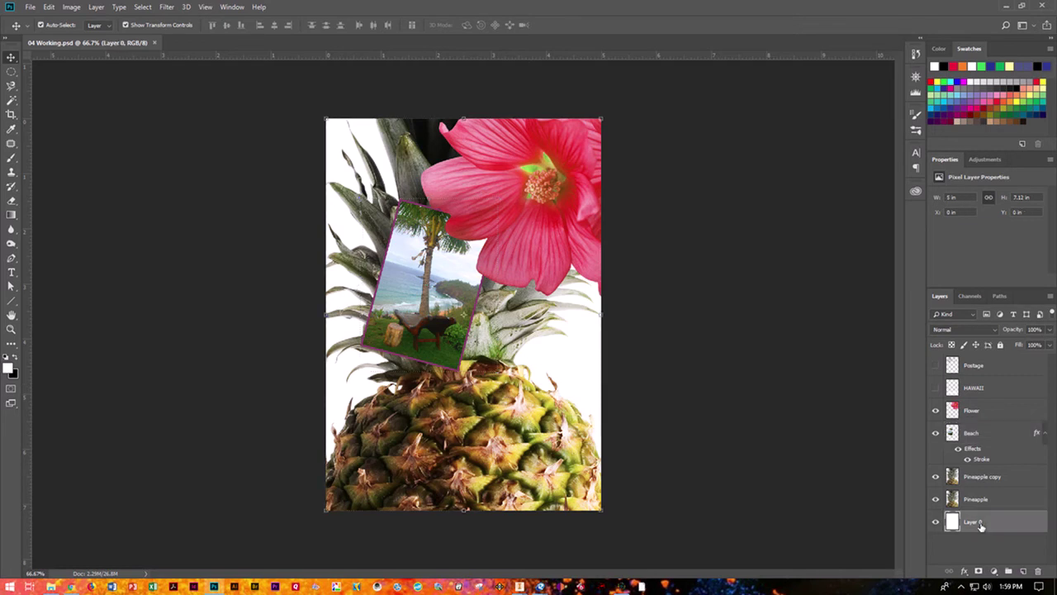
left_click(1024, 573)
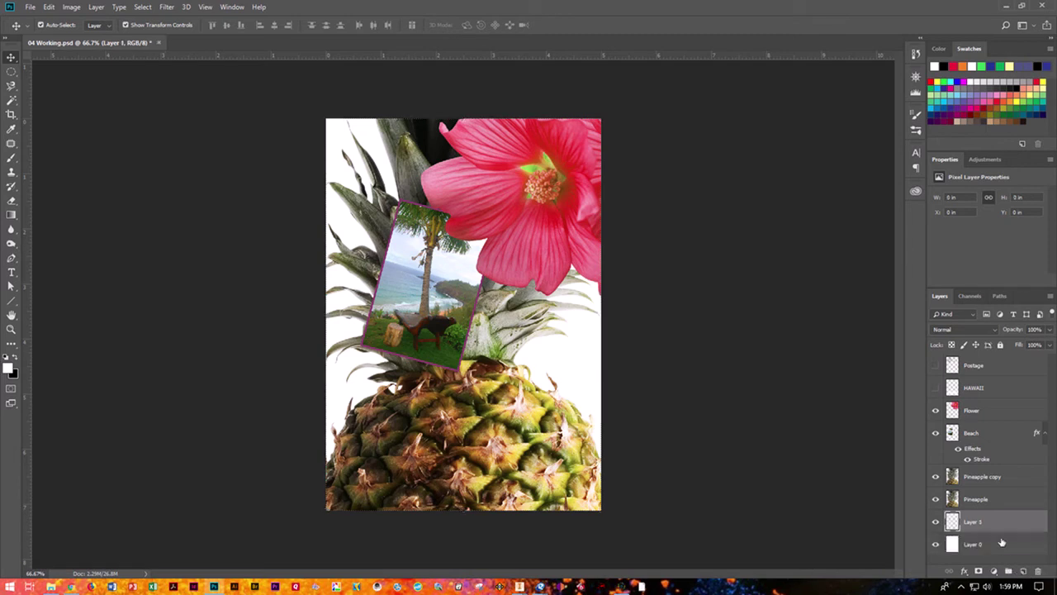
double_click(980, 523)
type("Cli")
type("uds")
key("Return")
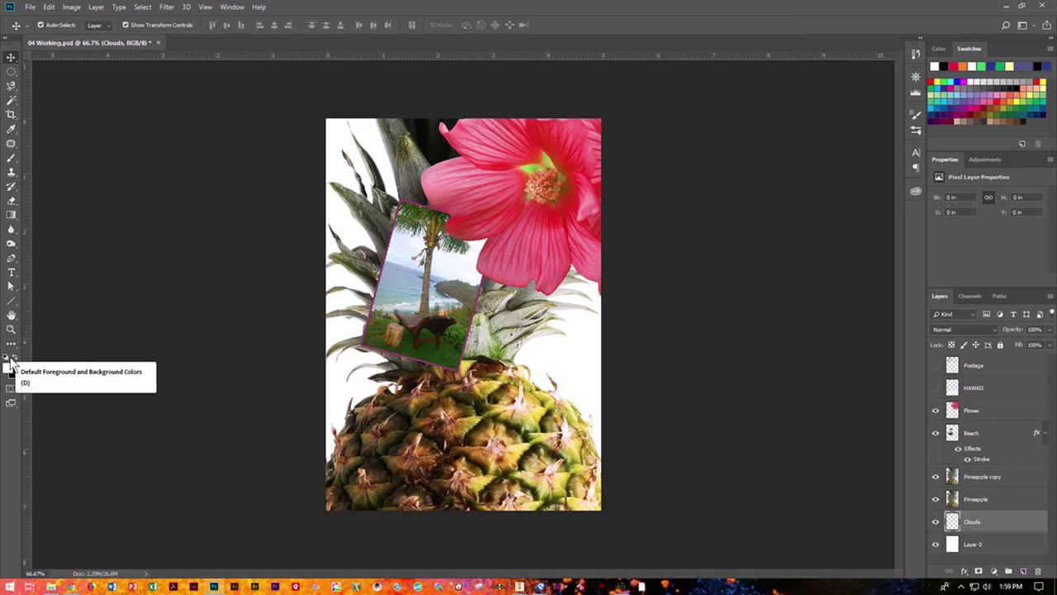
Step: Swap the foreground and background colours several times and reset them to the default black and white
left_click(16, 363)
left_click(16, 363)
left_click(16, 364)
left_click(17, 364)
left_click(17, 363)
left_click(16, 363)
left_click(6, 357)
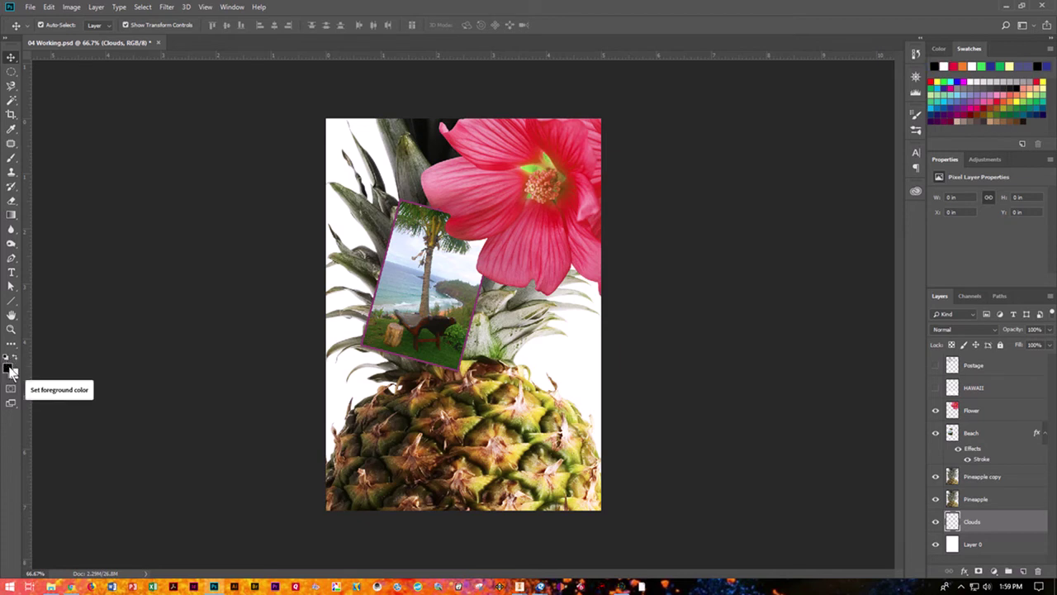
Step: Open the foreground colour picker beside the artwork and try a dark blue, 1714a8
left_click(10, 369)
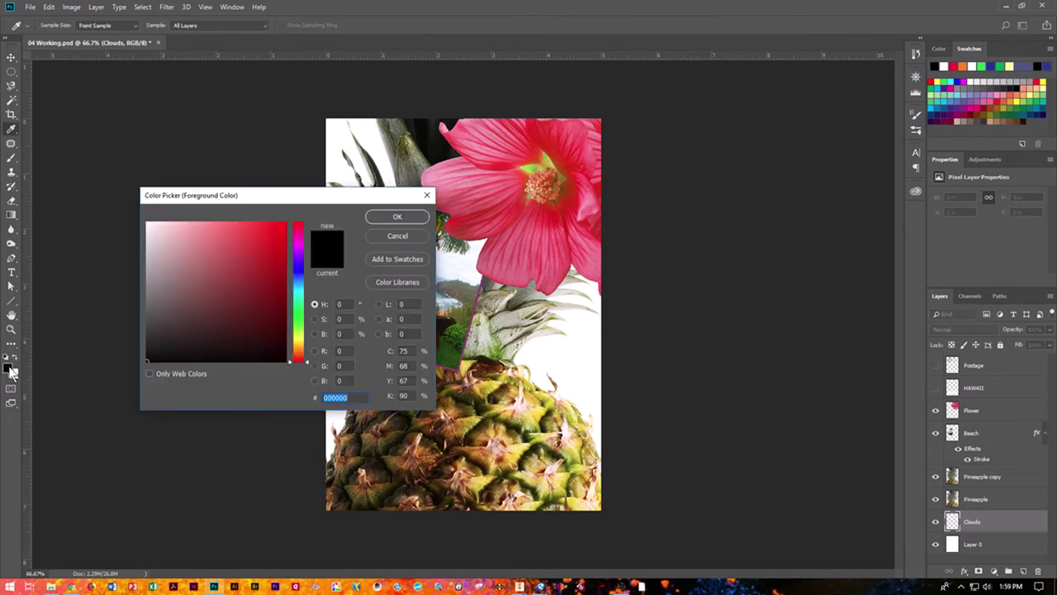
left_click_drag(270, 199, 630, 231)
left_click(648, 296)
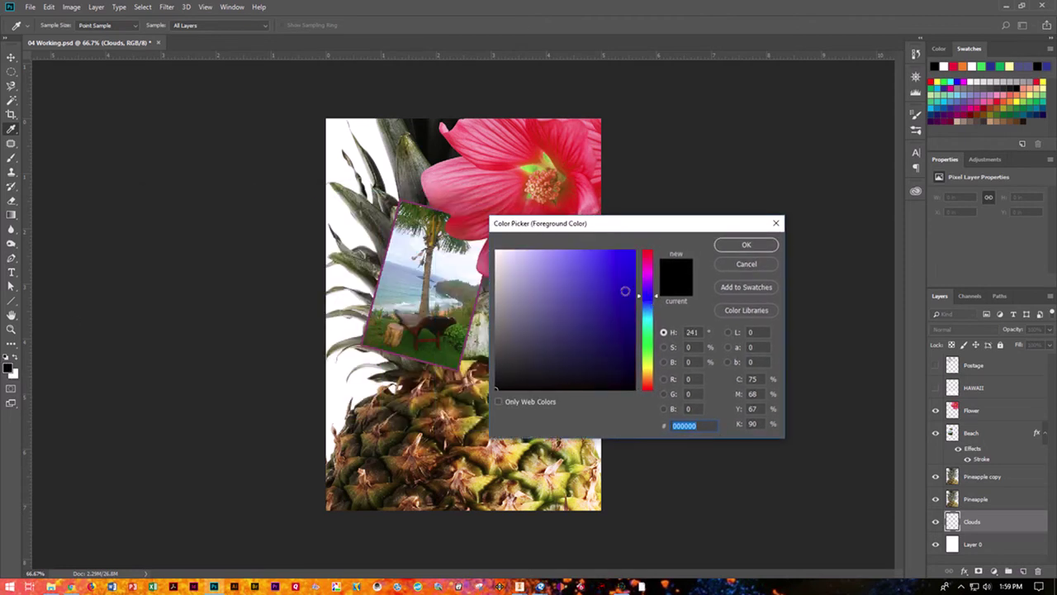
left_click(620, 279)
mouse_move(619, 279)
left_mouse_down()
mouse_move(589, 281)
mouse_move(585, 297)
left_mouse_up()
left_click(619, 298)
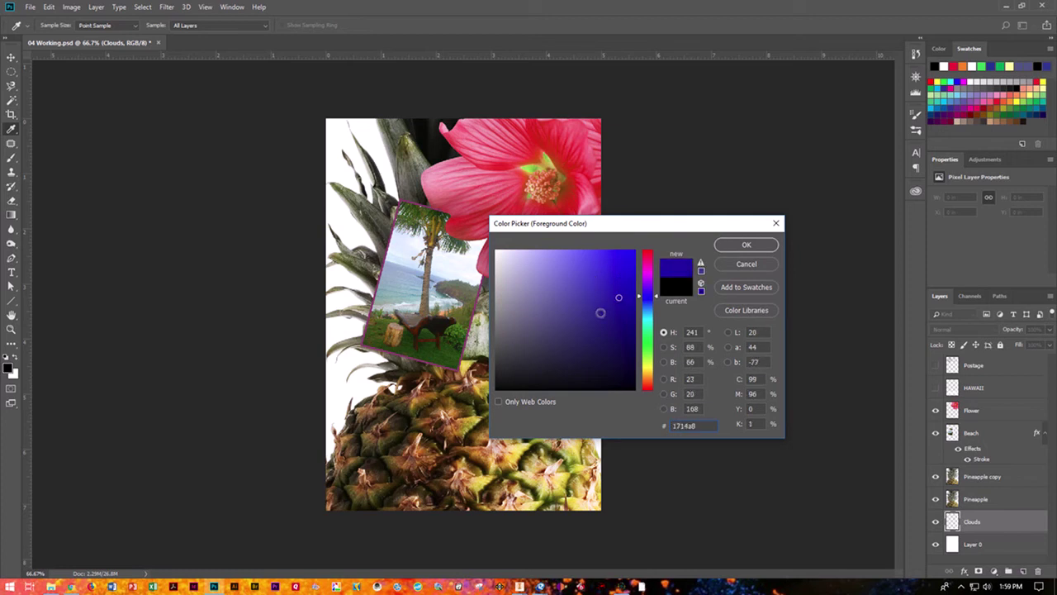
Step: Sample blues from the Beach picture, set the foreground colour to a stronger blue, 648dde, and return to the Move tool
left_click(386, 287)
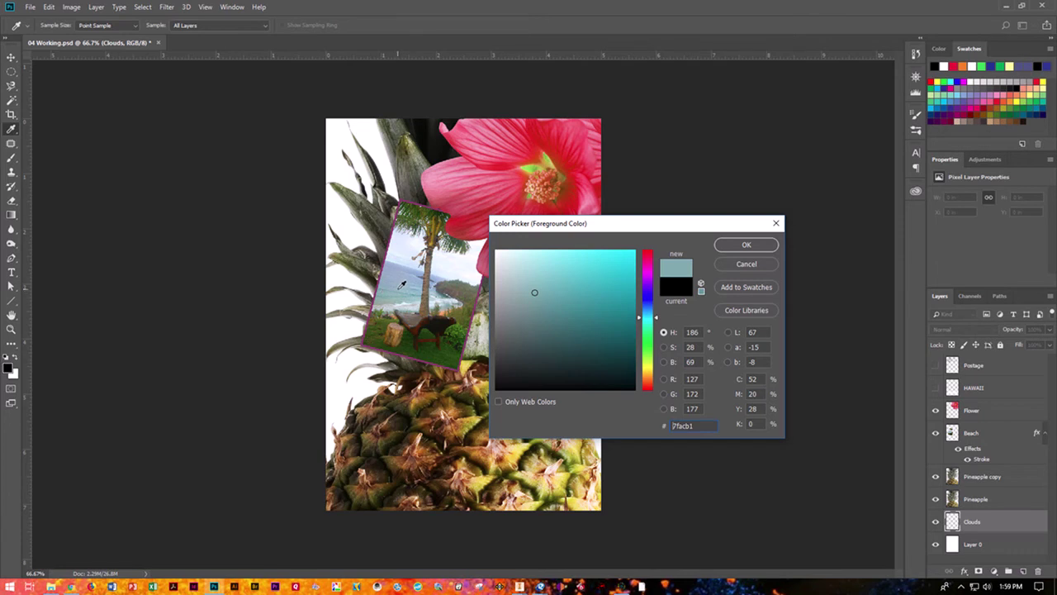
left_click(402, 286)
left_click(404, 263)
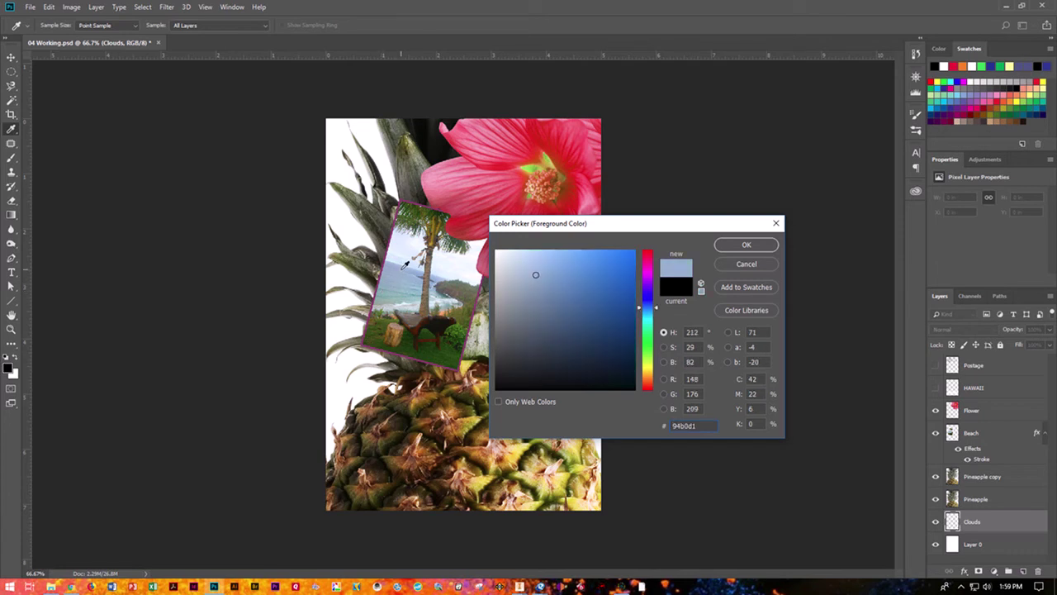
left_click(439, 272)
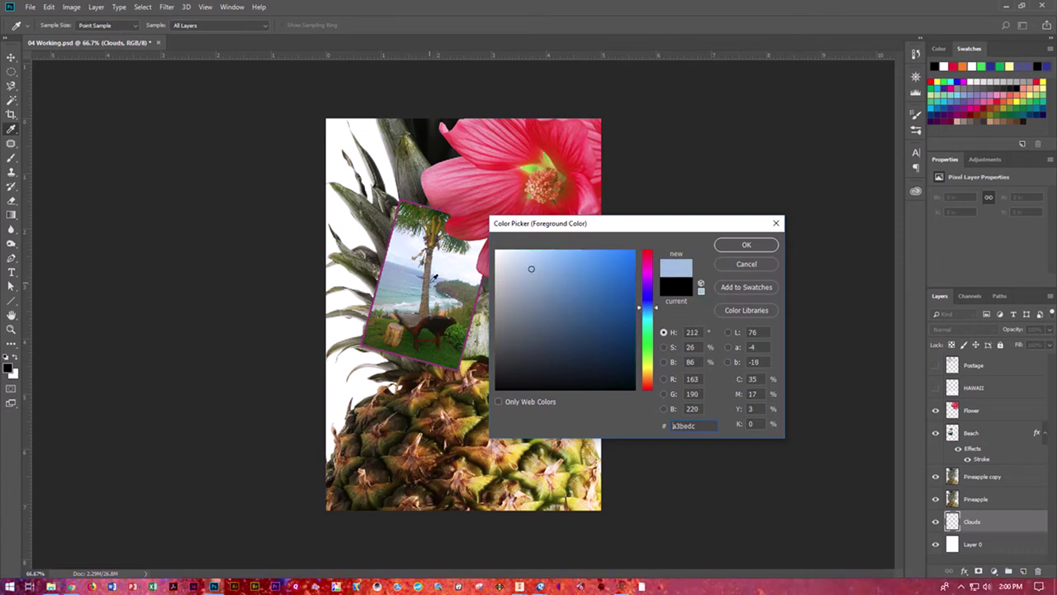
left_click(447, 289)
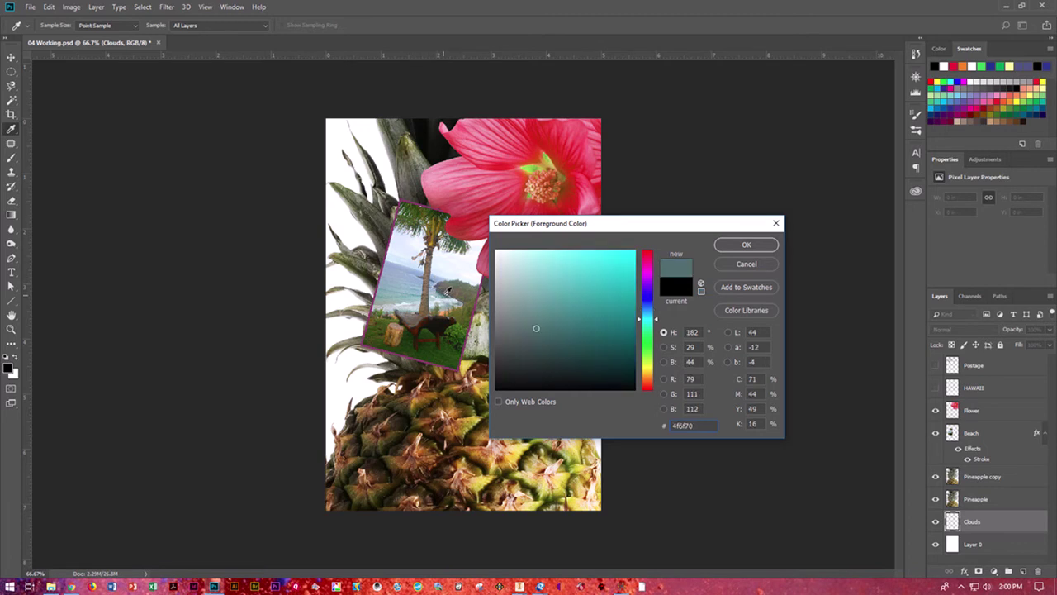
left_click(403, 264)
left_click(394, 262)
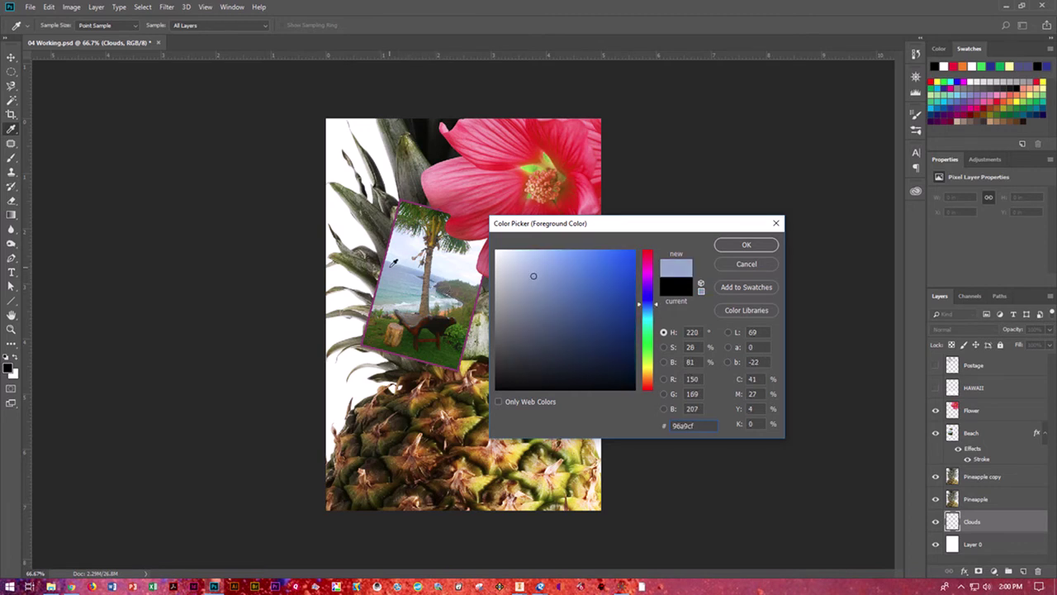
left_click(572, 267)
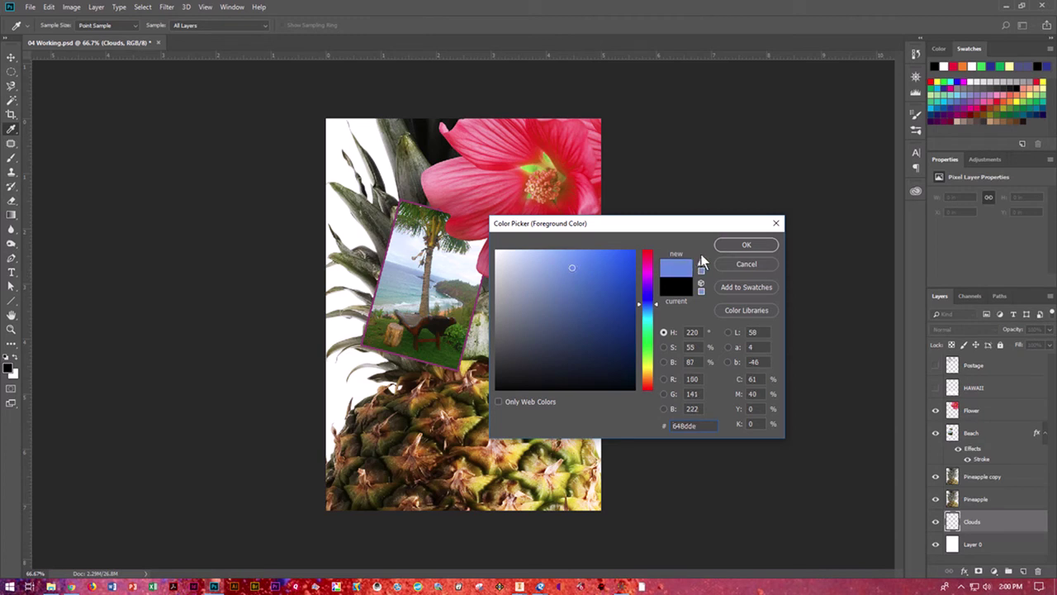
left_click(744, 244)
key("v")
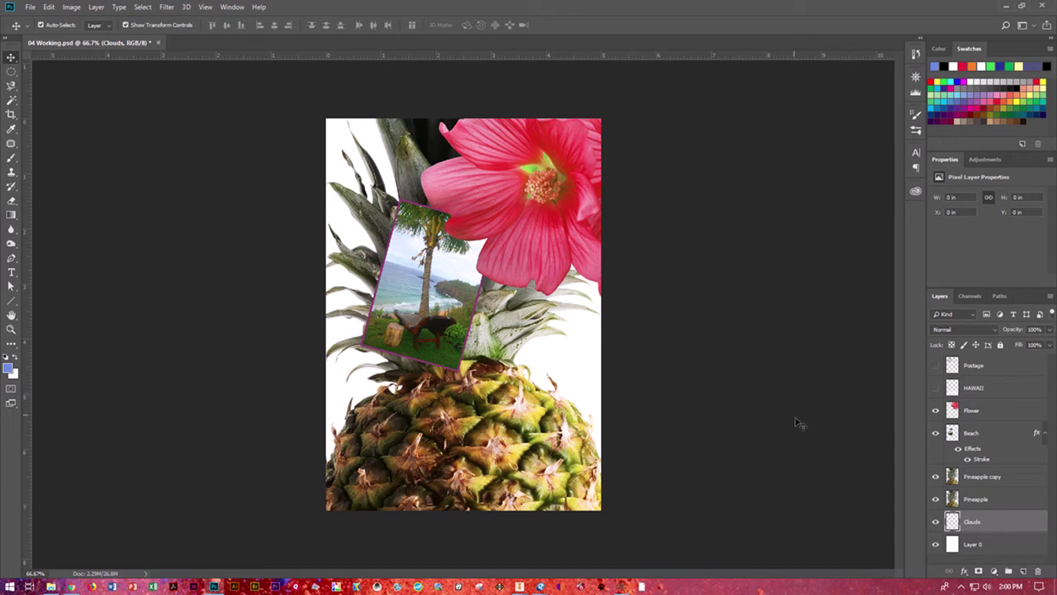
Step: Render the Clouds filter on the Clouds layer and save the document
left_click(167, 8)
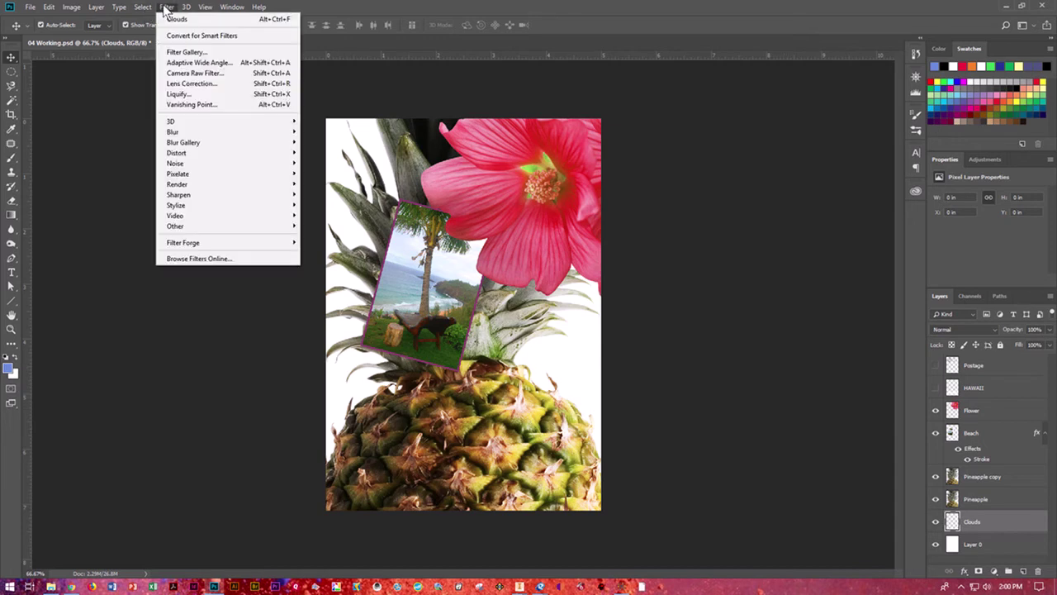
mouse_move(197, 180)
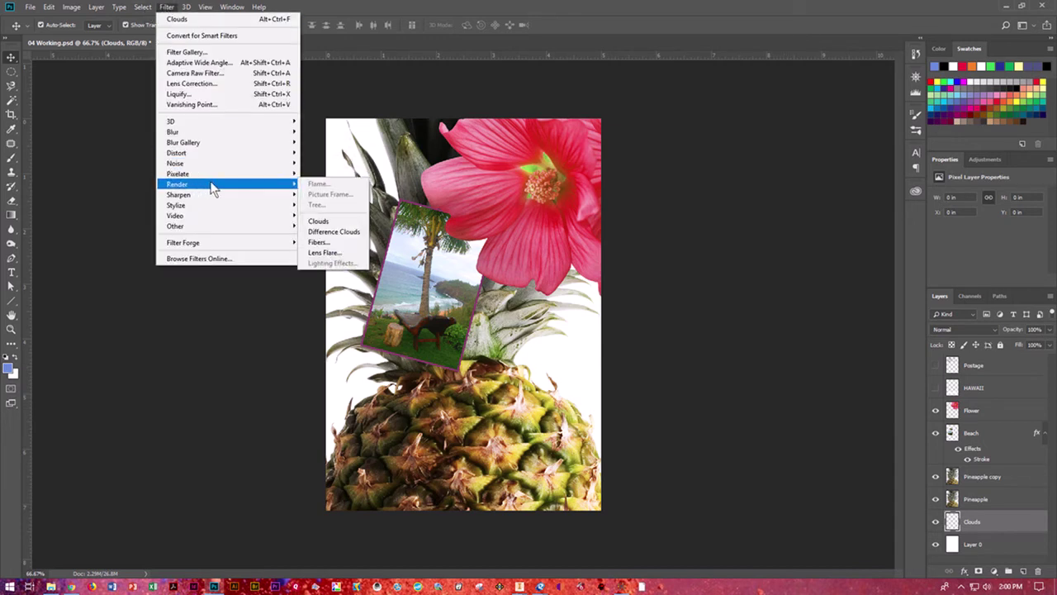
left_click(320, 221)
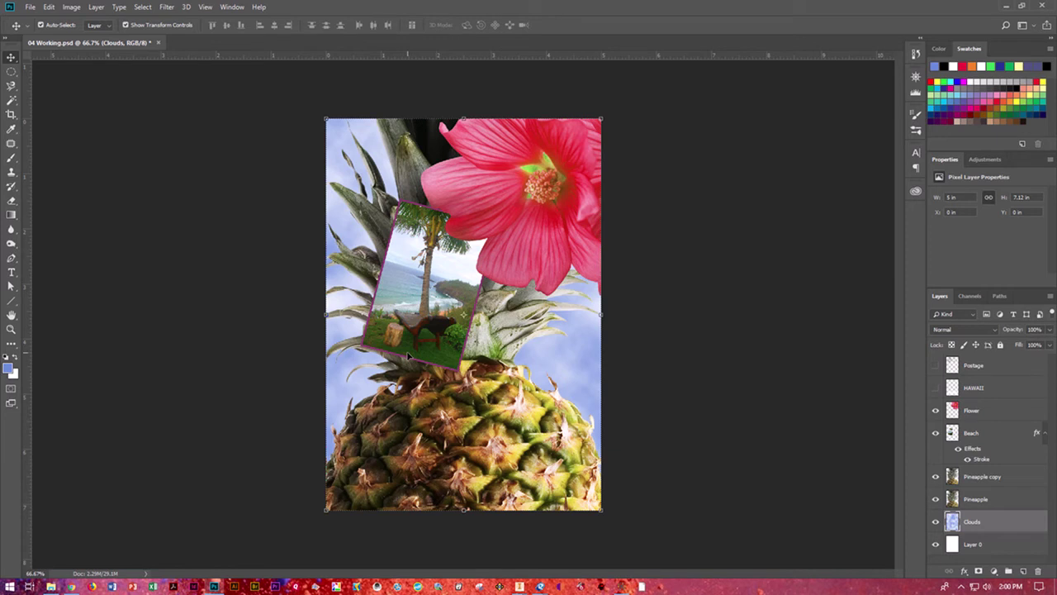
key("ctrl")
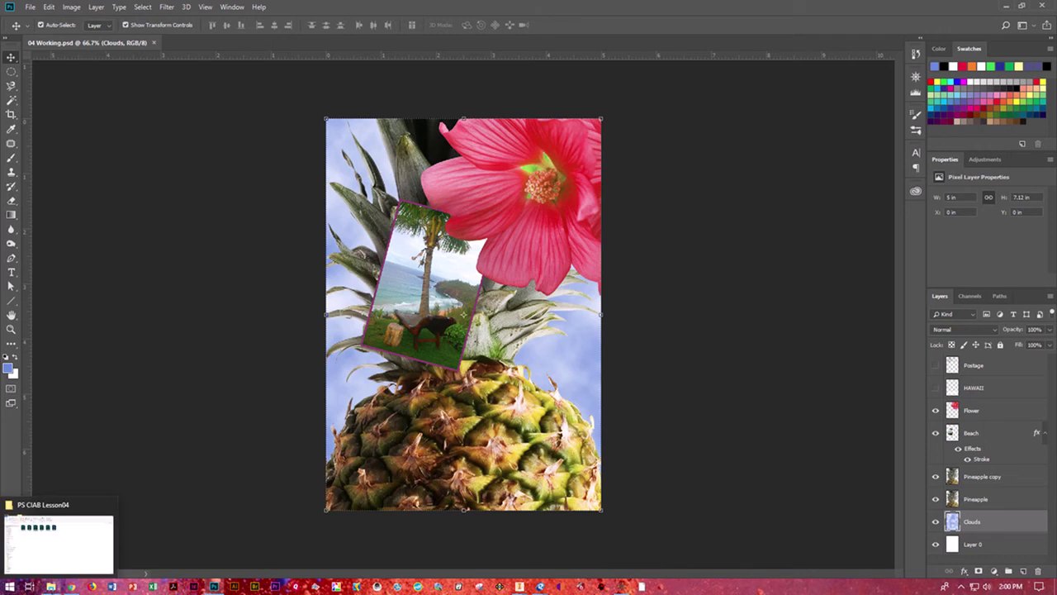
Step: Place Flower2.psd from the PS CIAB Lesson04 folder into the document above the Clouds layer and commit the placement
left_click(51, 586)
left_click(1019, 9)
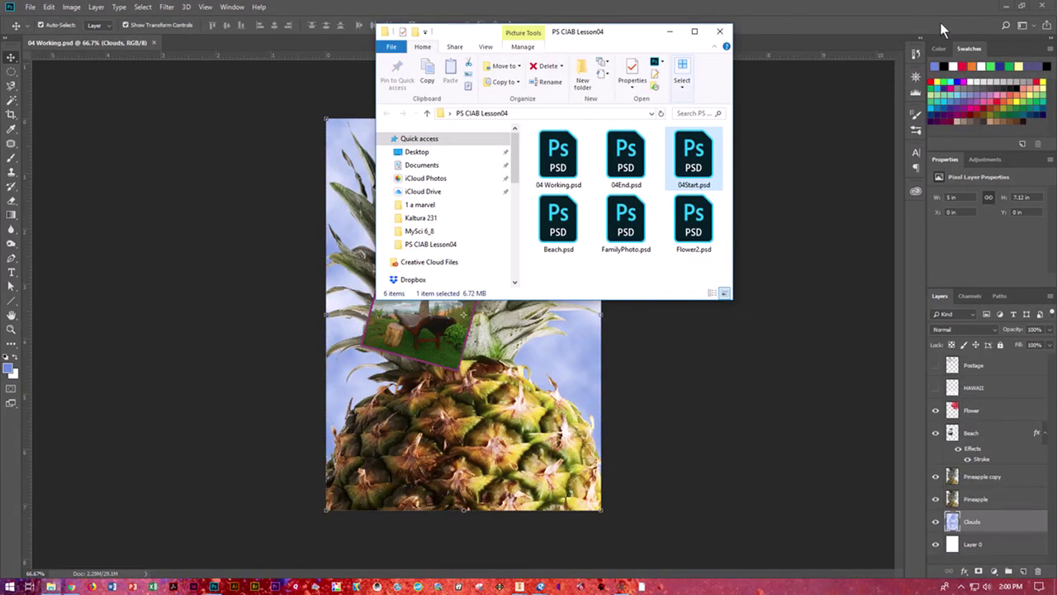
left_click(693, 223)
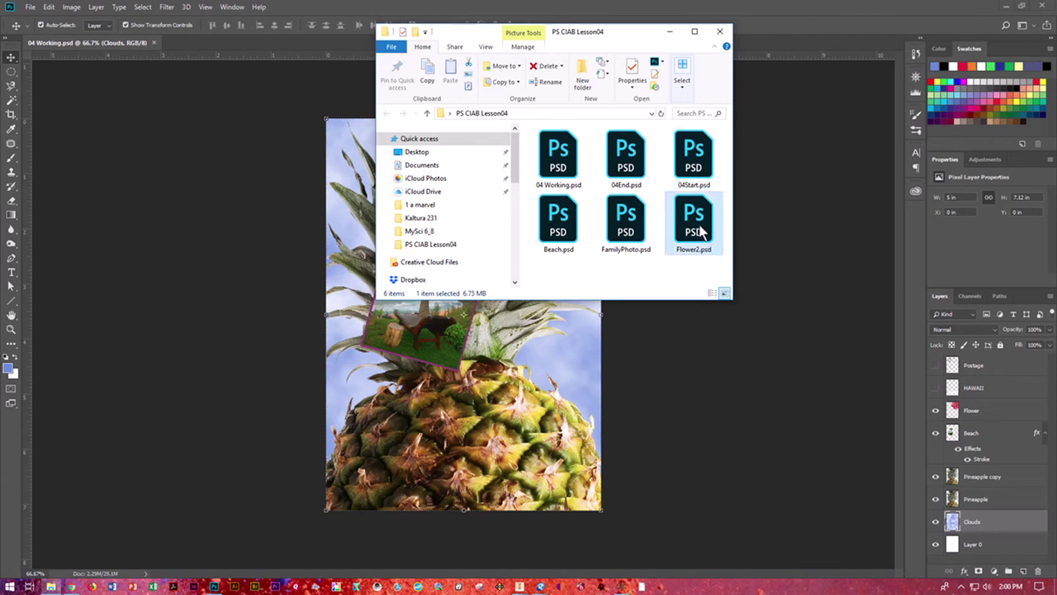
left_click_drag(700, 231, 446, 413)
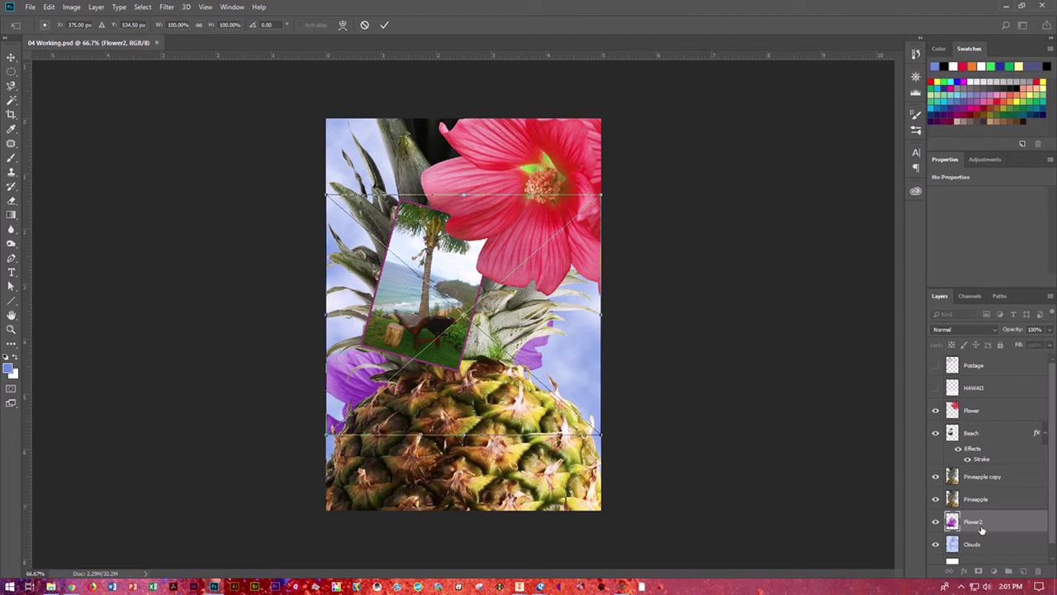
left_click(383, 24)
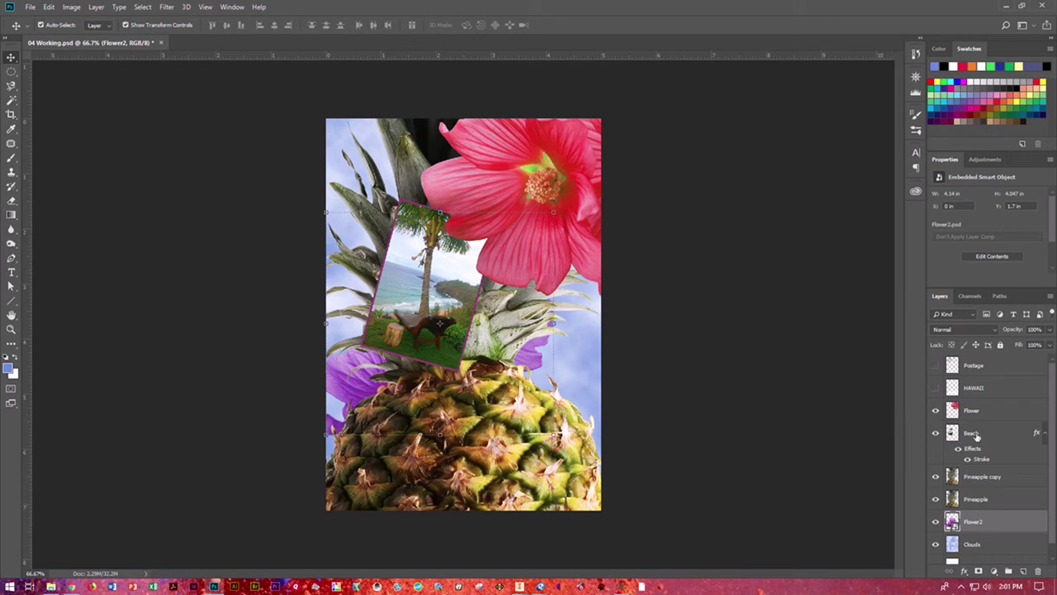
Step: Move the Flower2 layer above Pineapple copy and position the purple flower in the artwork's lower-left corner, about X -1.87 in, Y 4.47 in
left_click_drag(970, 524, 972, 467)
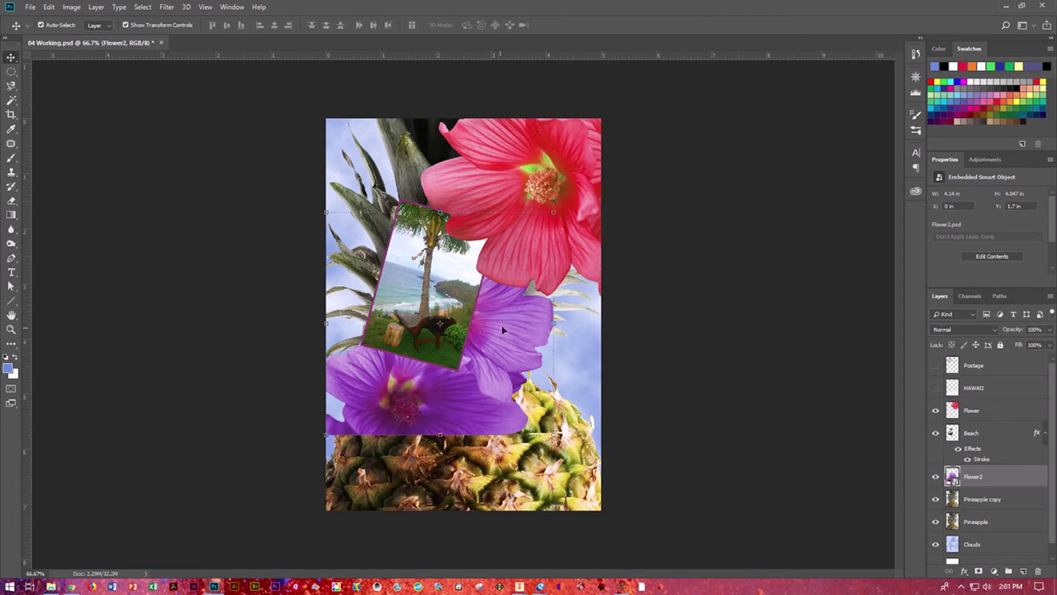
left_click_drag(507, 330, 403, 473)
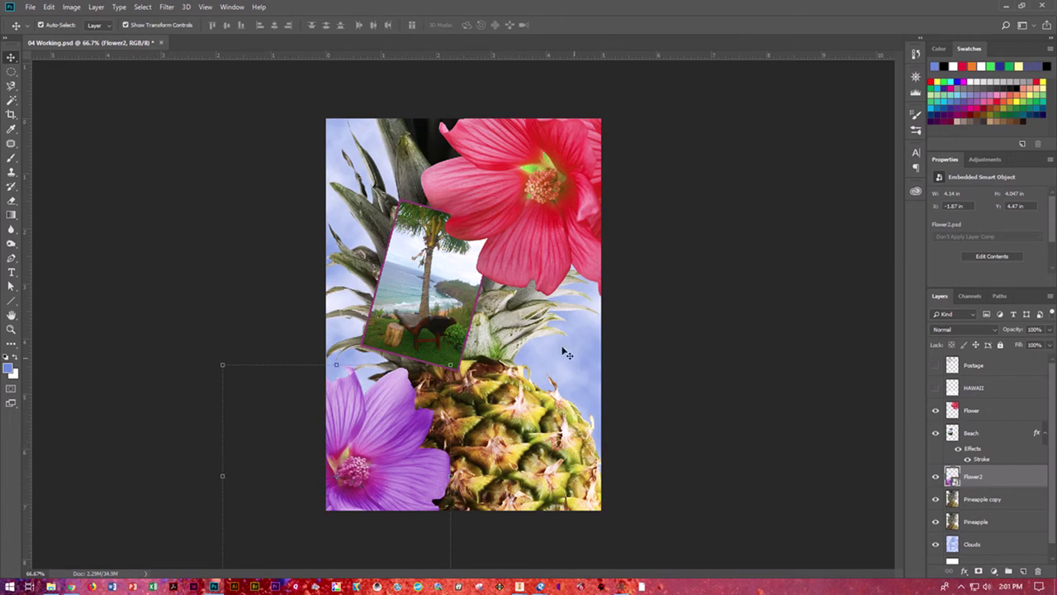
left_click(671, 334)
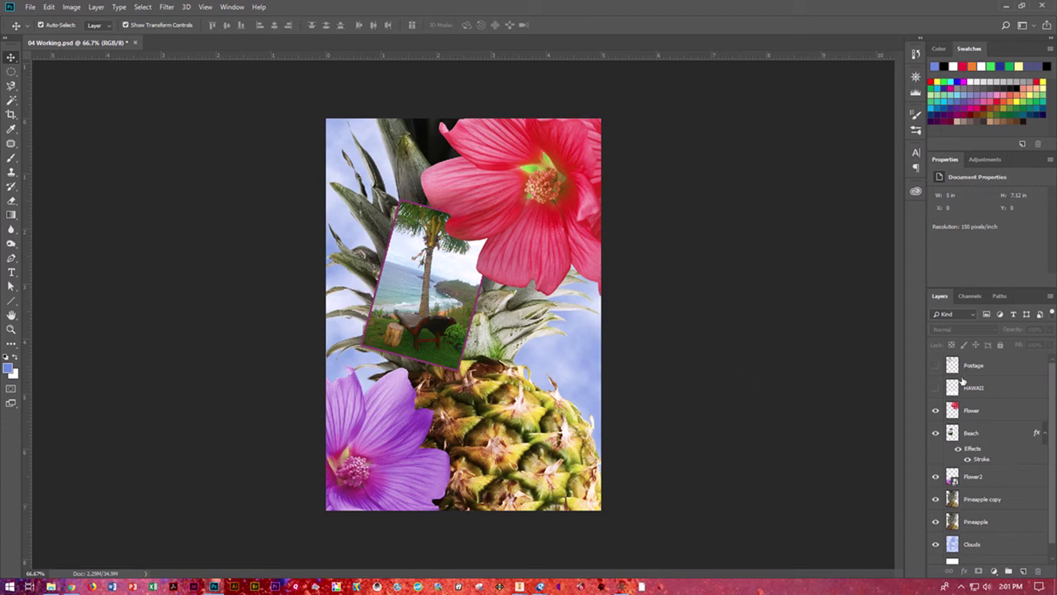
Step: Show the HAWAII layer
left_click(936, 388)
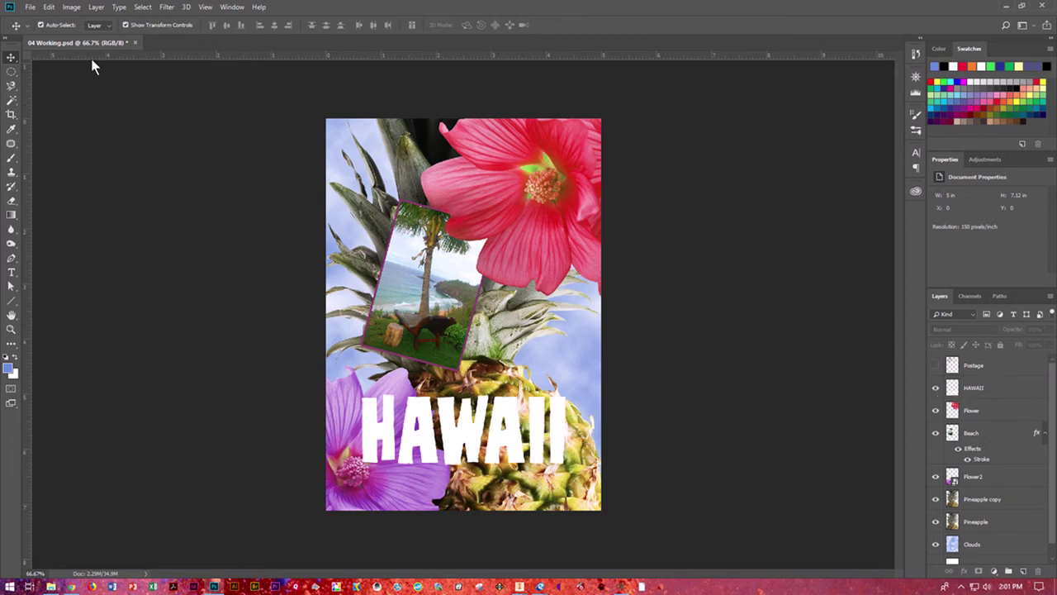
left_click(137, 9)
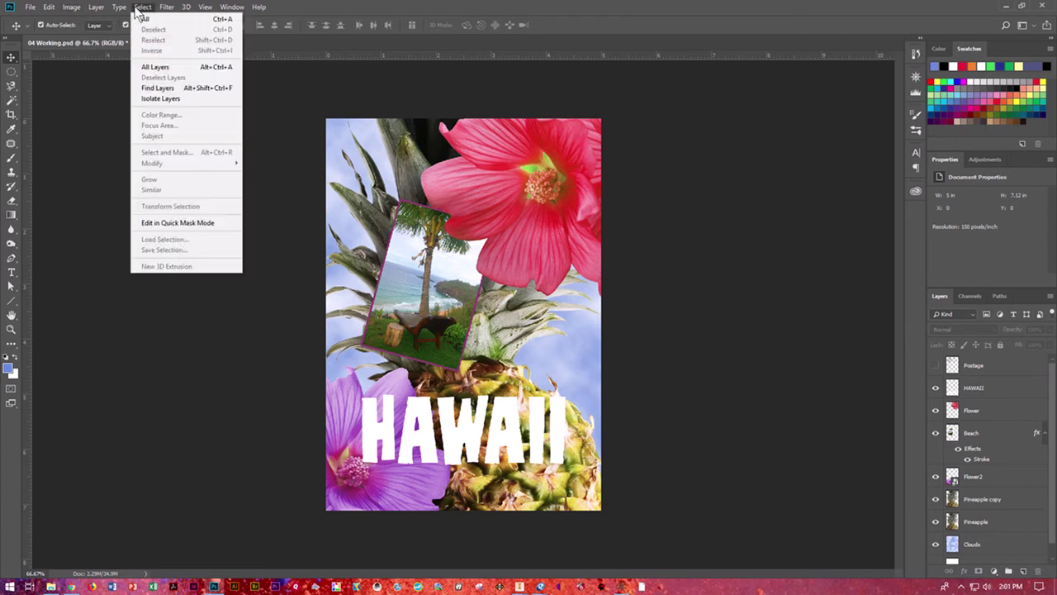
left_click(97, 180)
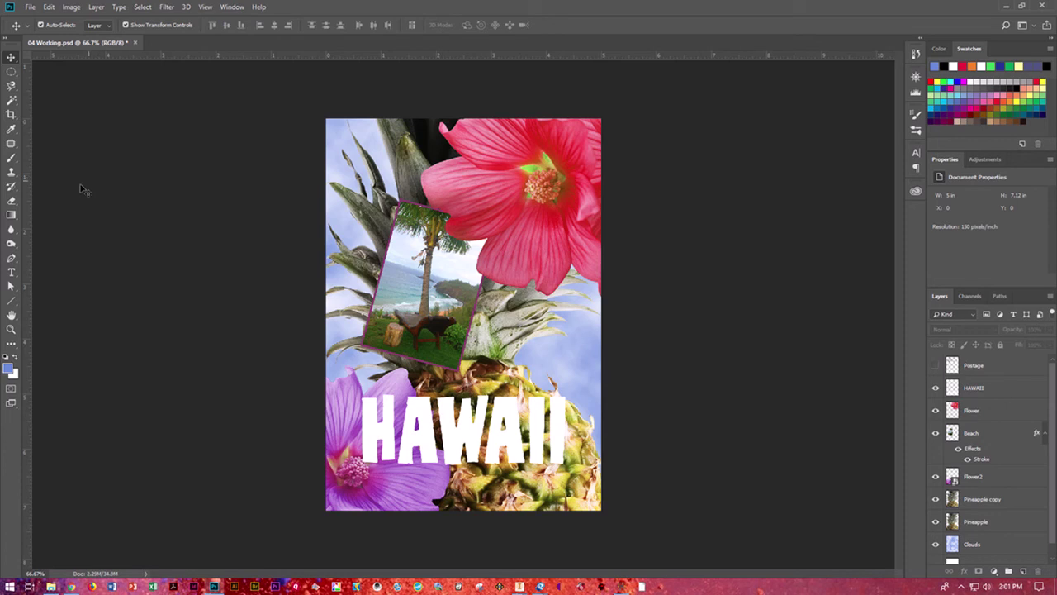
Step: Choose the Horizontal Type tool, display the Character settings, and set the font to Birch Std Regular
left_click(14, 273)
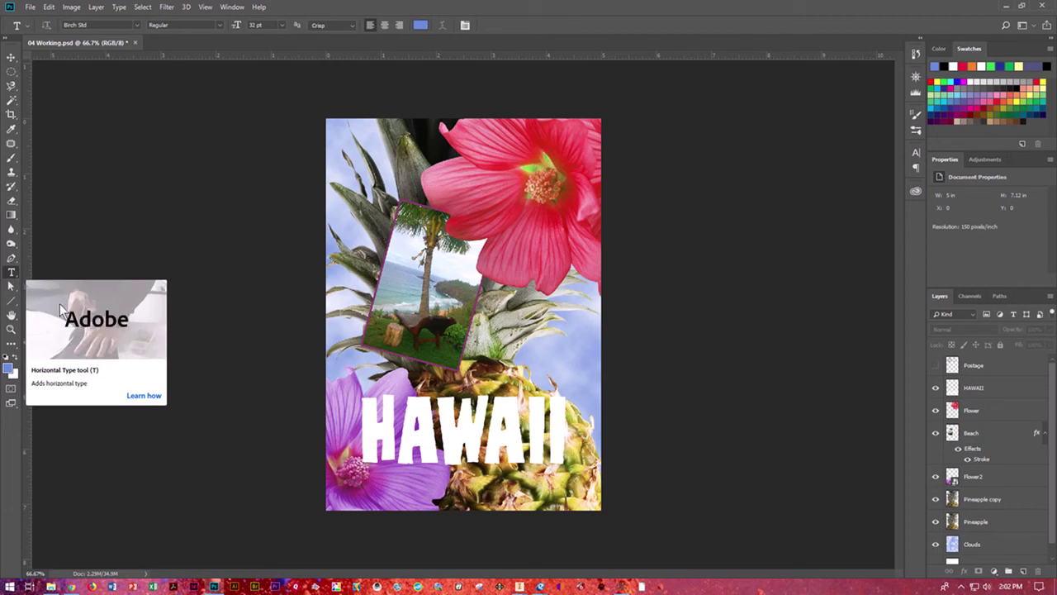
left_click(226, 8)
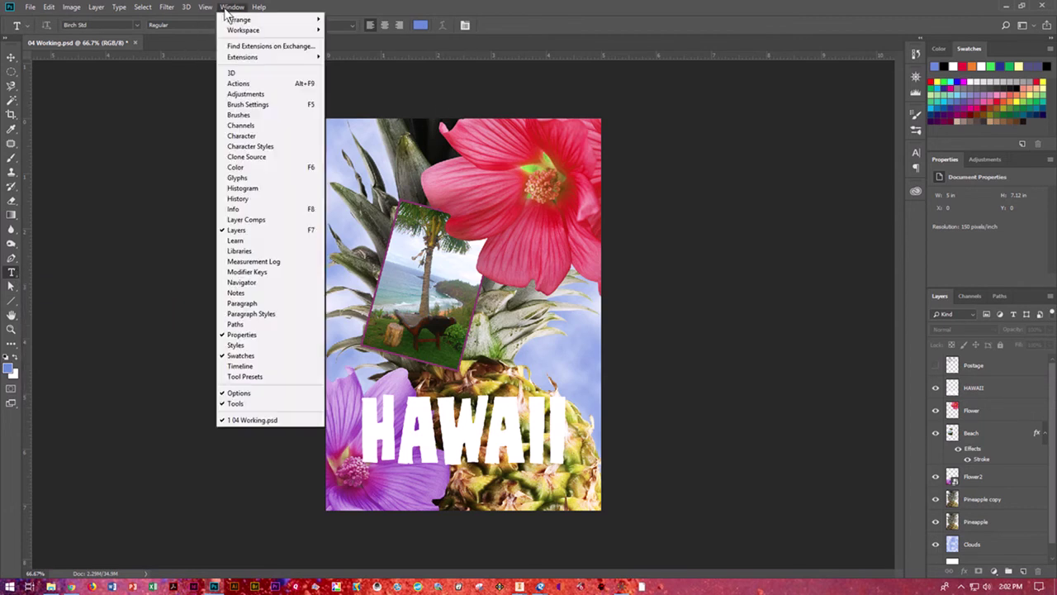
left_click(238, 137)
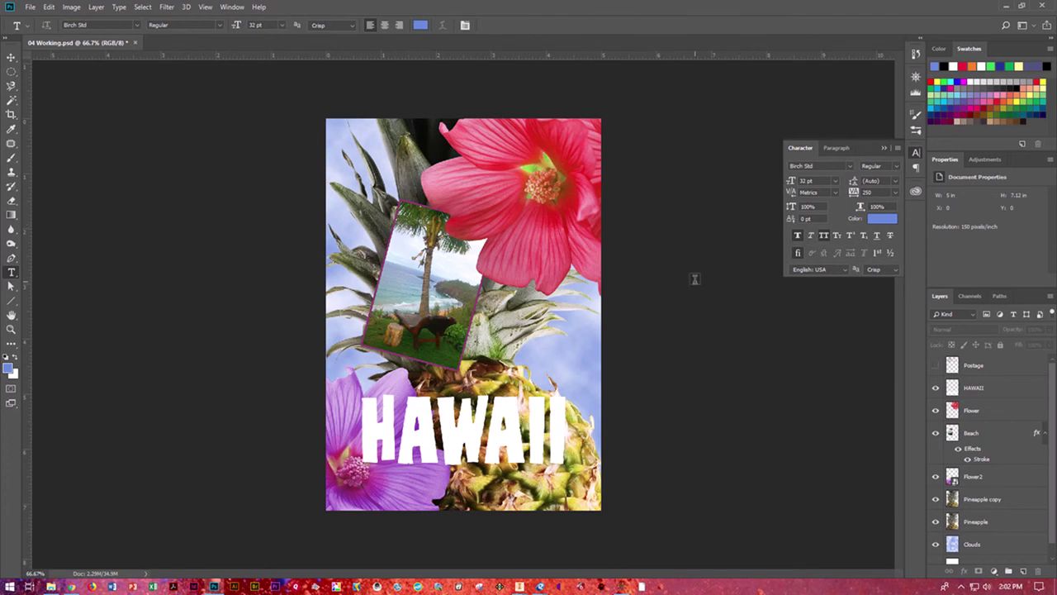
left_click(852, 170)
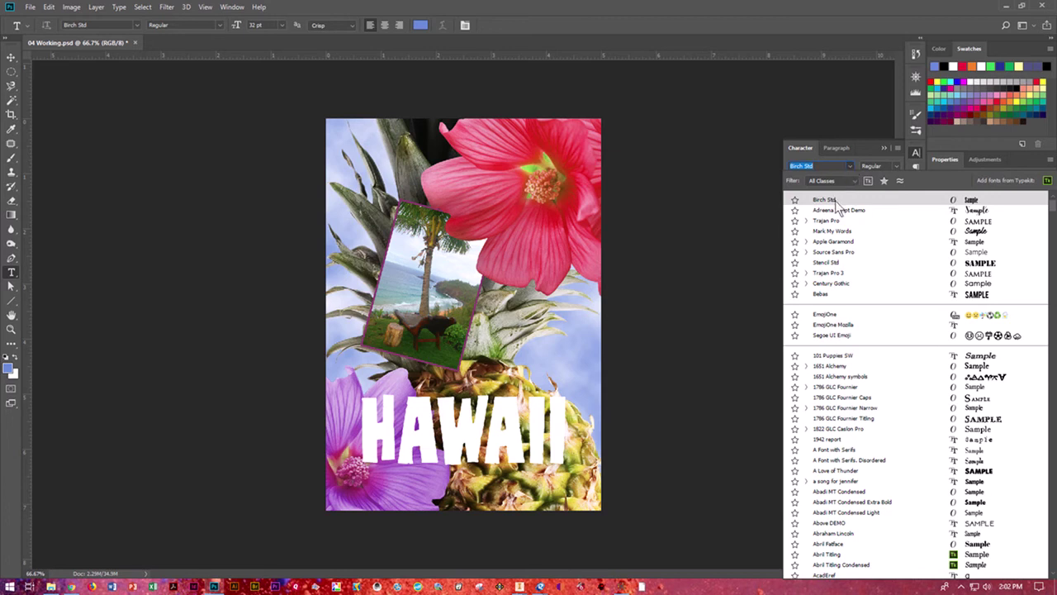
left_click(837, 204)
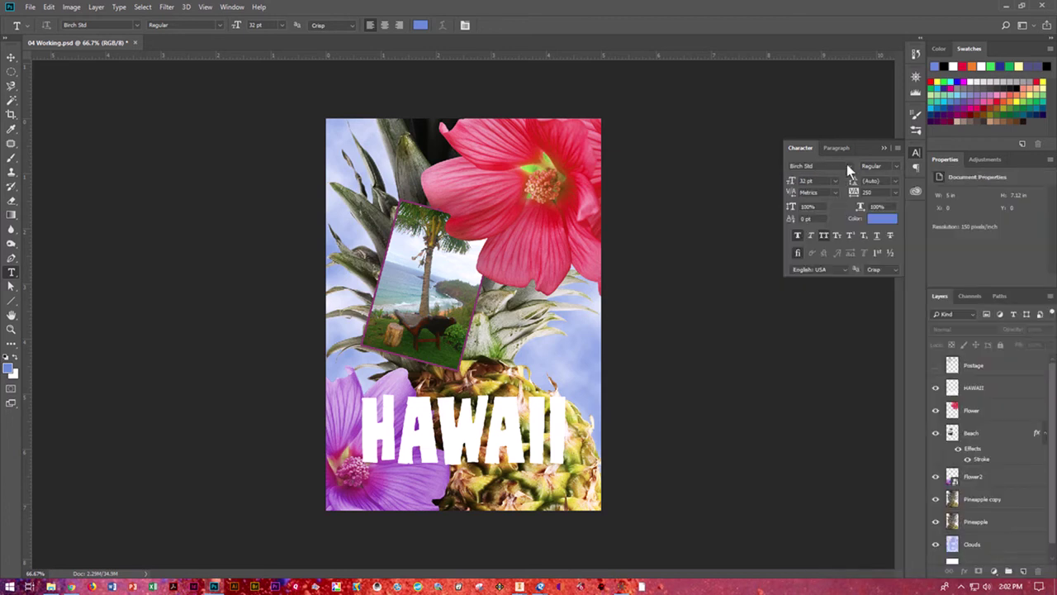
left_click(849, 164)
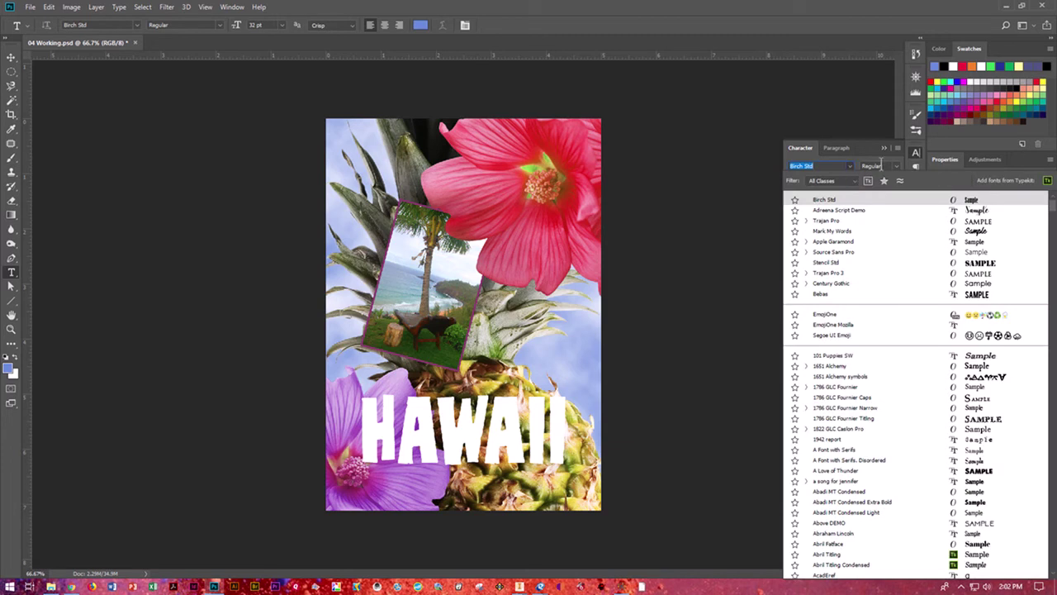
left_click(882, 165)
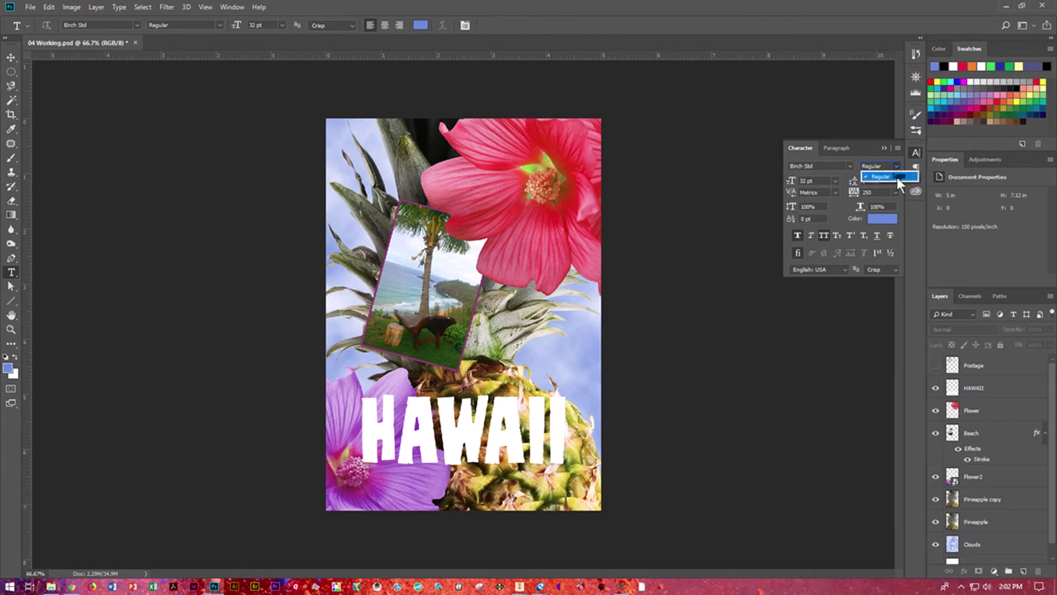
left_click(889, 176)
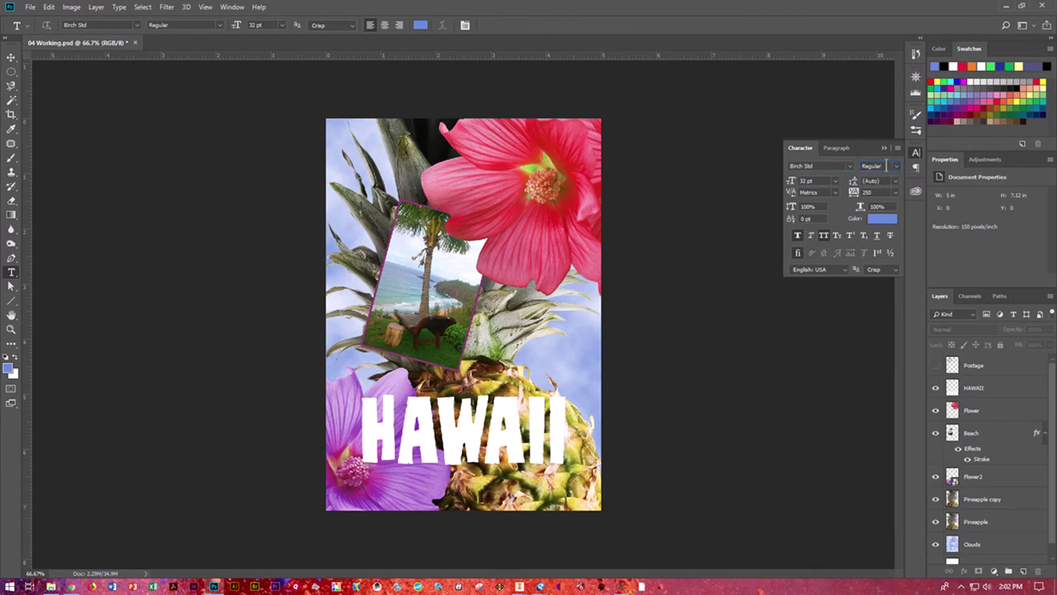
Step: Set the type size to 36 pt and the tracking to 250
left_click(814, 180)
type("3")
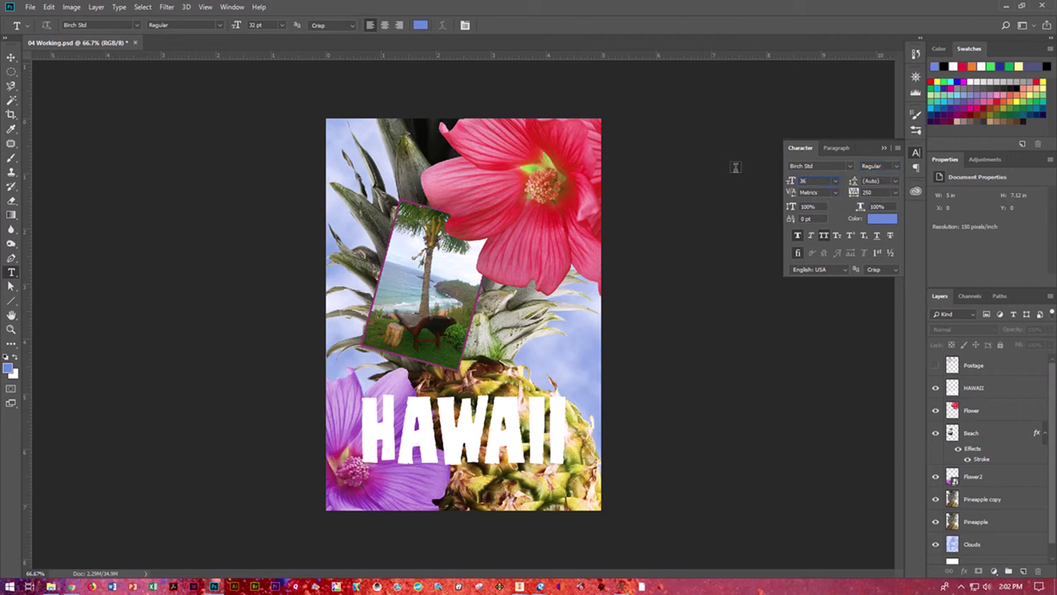
left_click(888, 192)
Step: Set the text color to green #517d09 by sampling the foliage in the beach photo
left_click(882, 219)
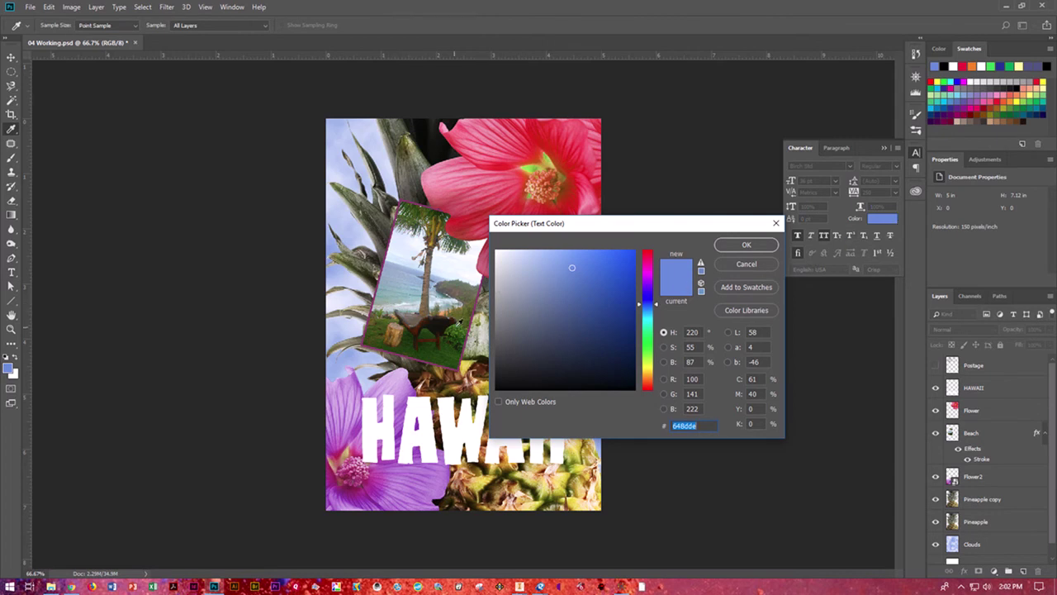
left_click(458, 329)
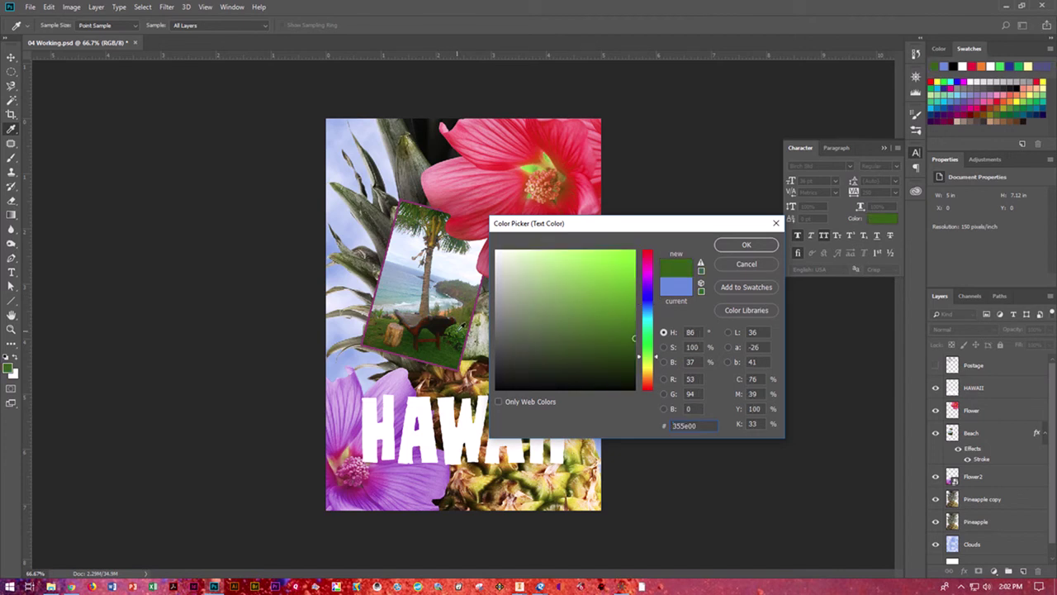
left_click(438, 229)
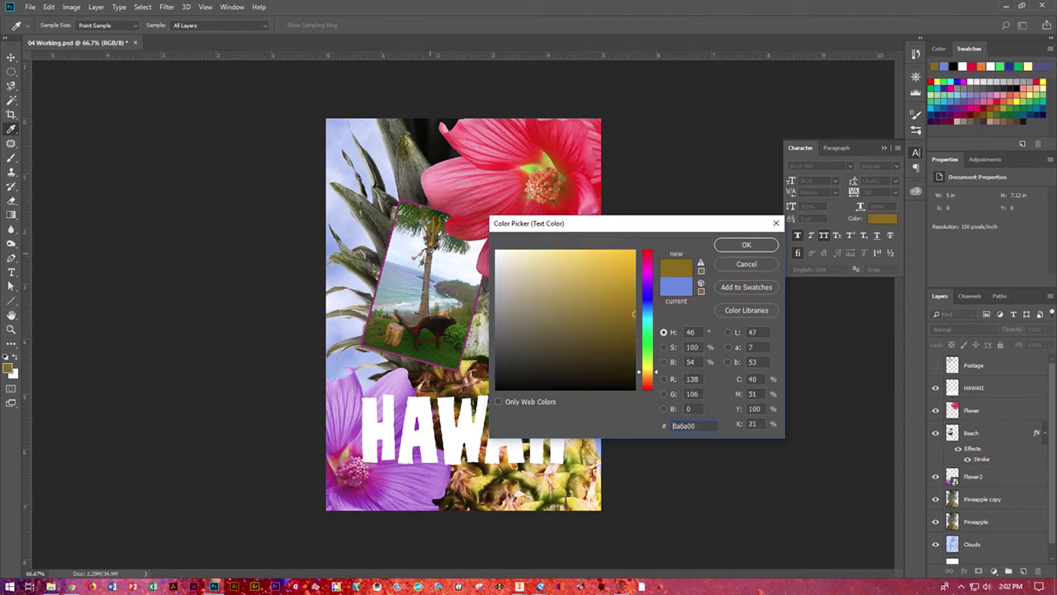
left_click(413, 221)
left_click(459, 347)
left_click(465, 328)
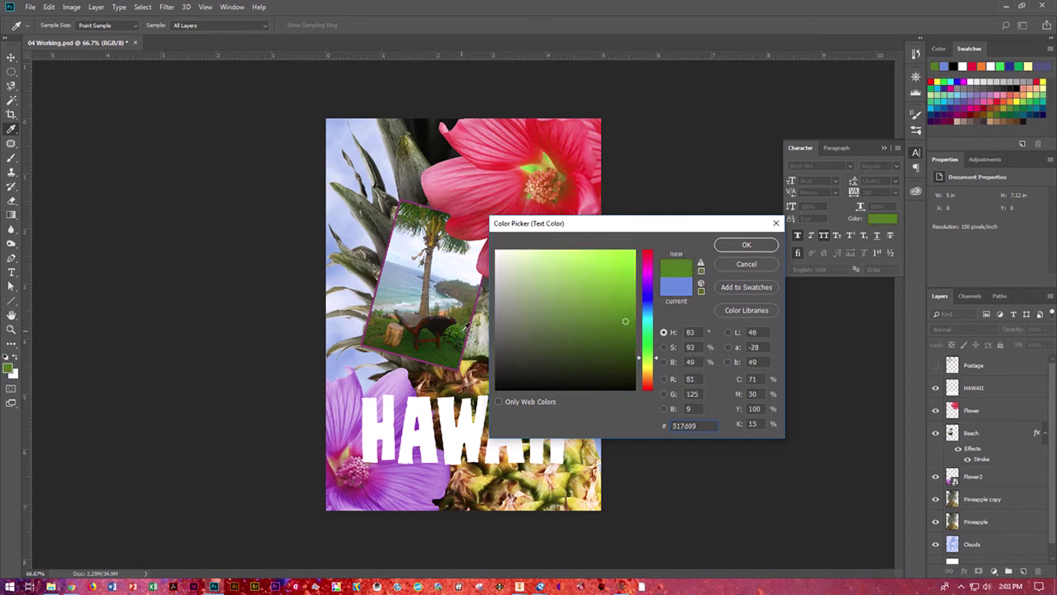
left_click(736, 244)
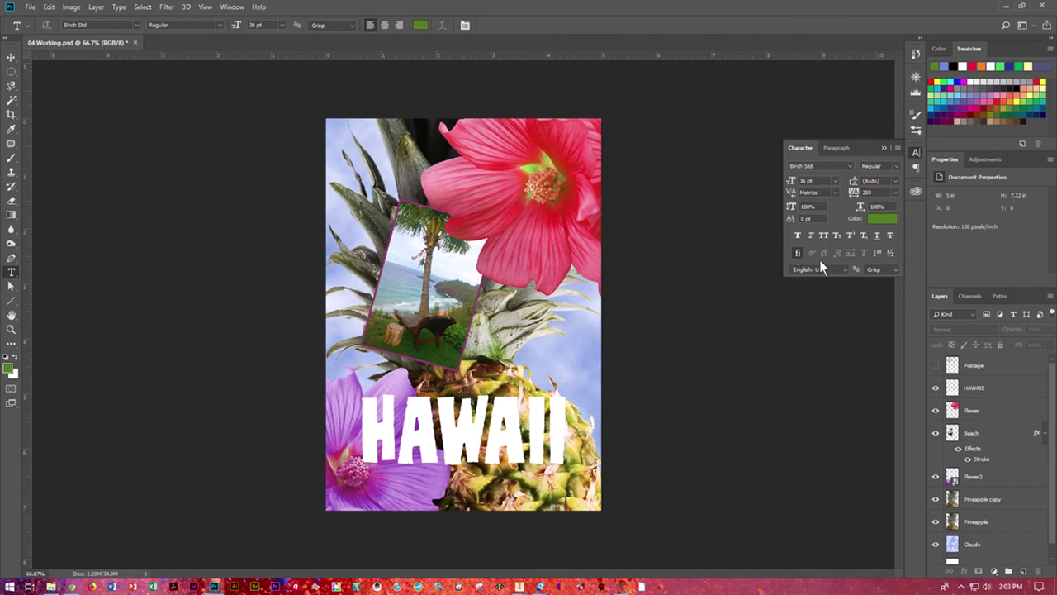
Step: Set the anti-aliasing to Crisp and add the text "Island Paradise" just below the HAWAII lettering
left_click(879, 270)
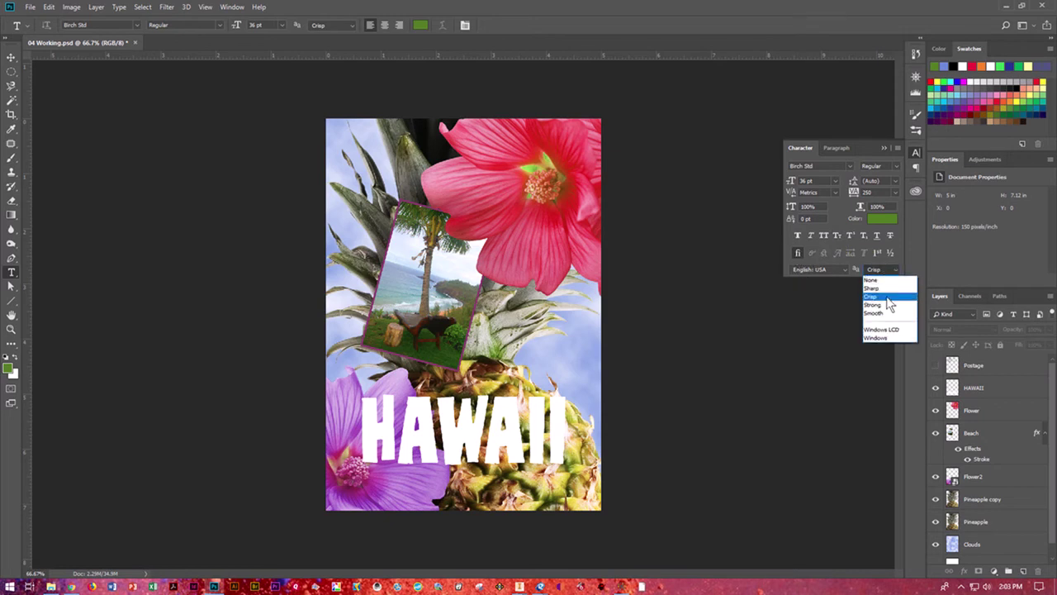
left_click(887, 296)
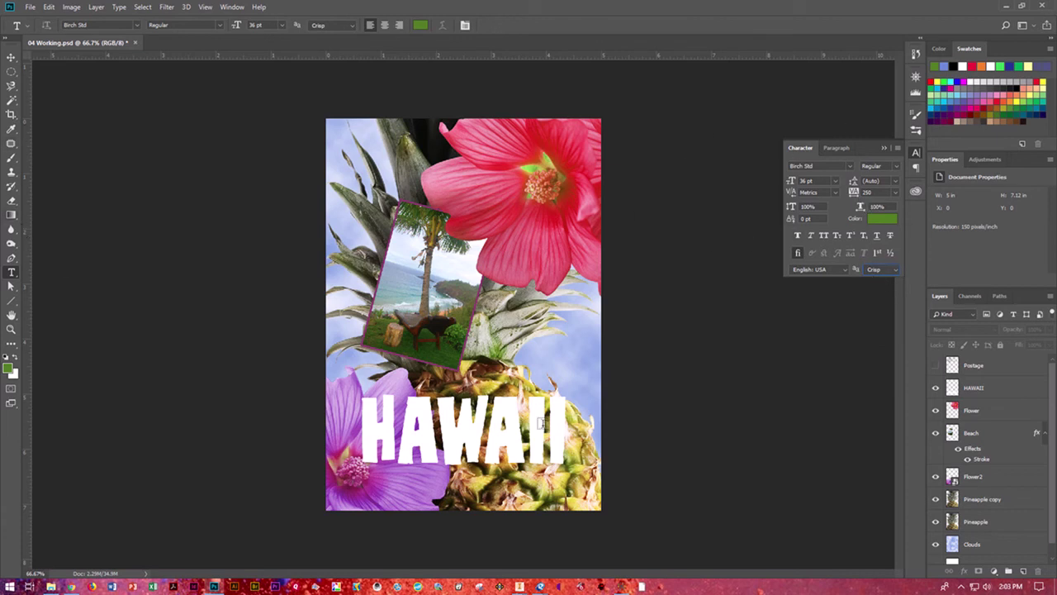
left_click(366, 494)
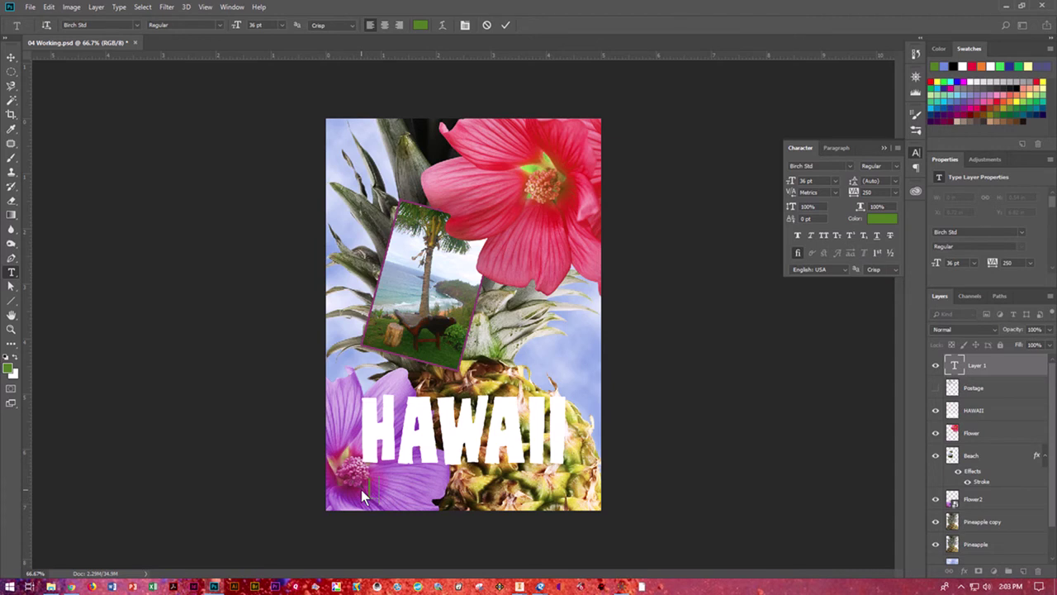
type("Island Paradise")
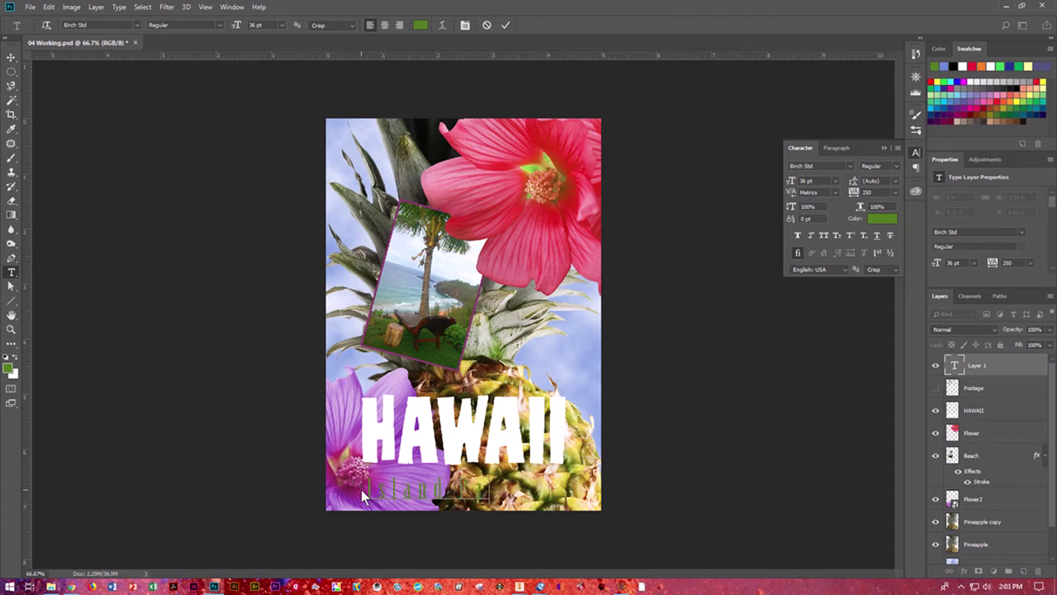
type("e")
Step: Apply All Caps and Faux Bold to the whole Island Paradise text and commit the edit
left_click_drag(570, 489, 363, 489)
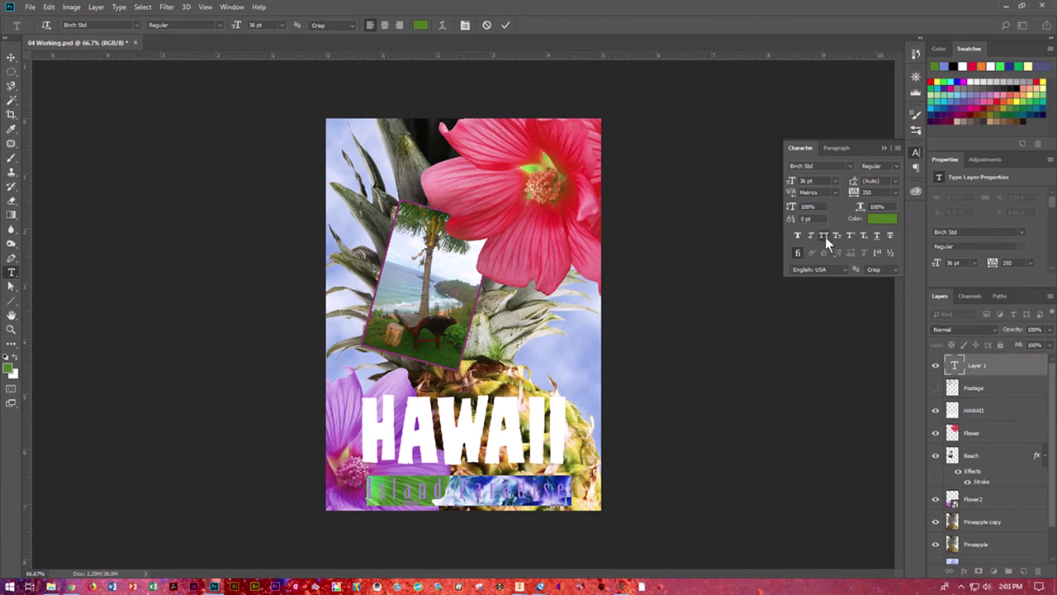
left_click(826, 237)
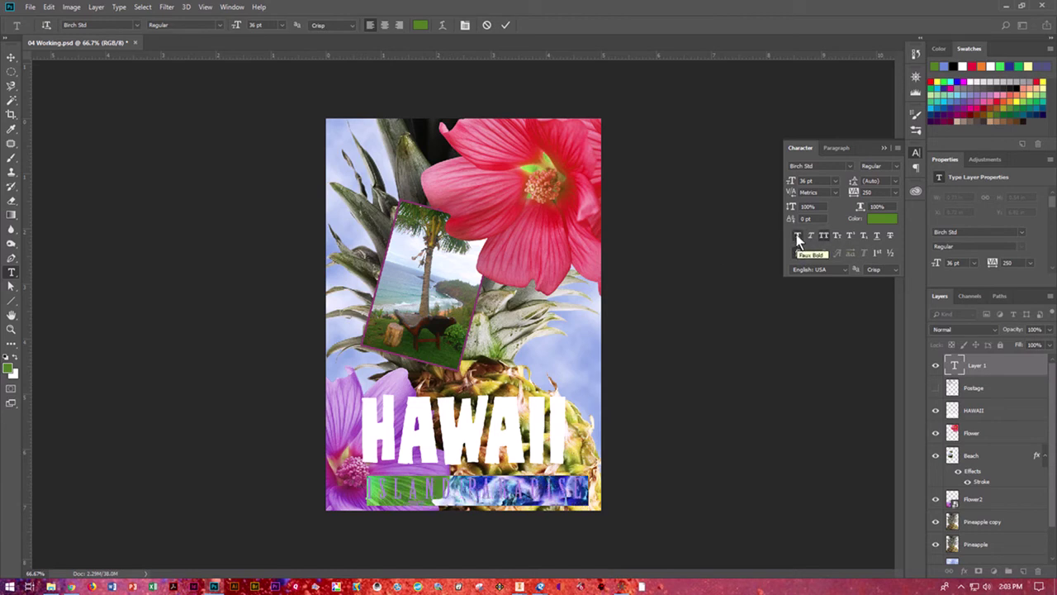
left_click(798, 238)
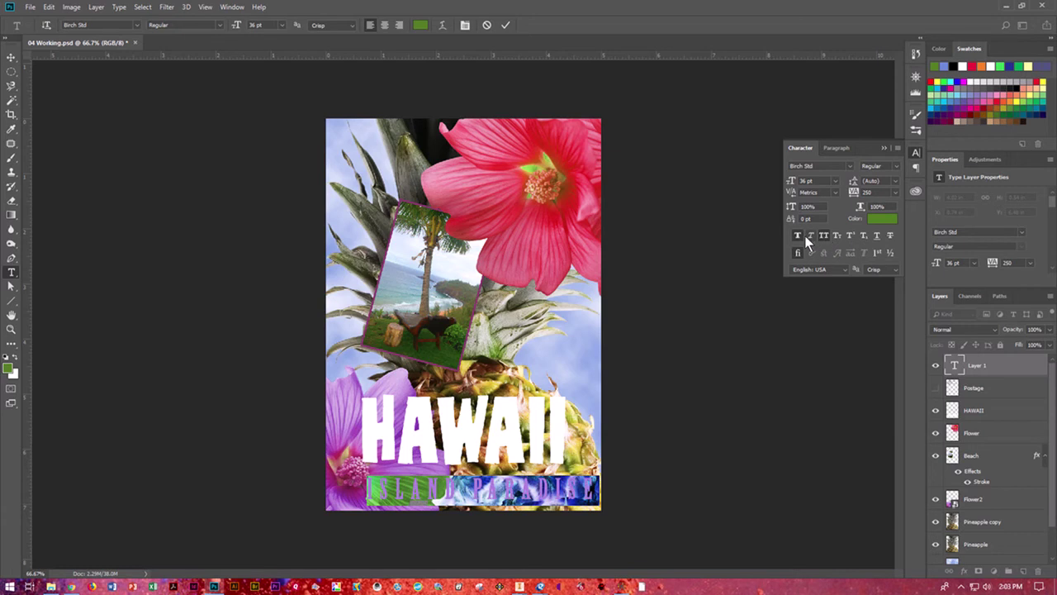
left_click(823, 235)
left_click(823, 236)
left_click(839, 234)
left_click(827, 237)
left_click(683, 267)
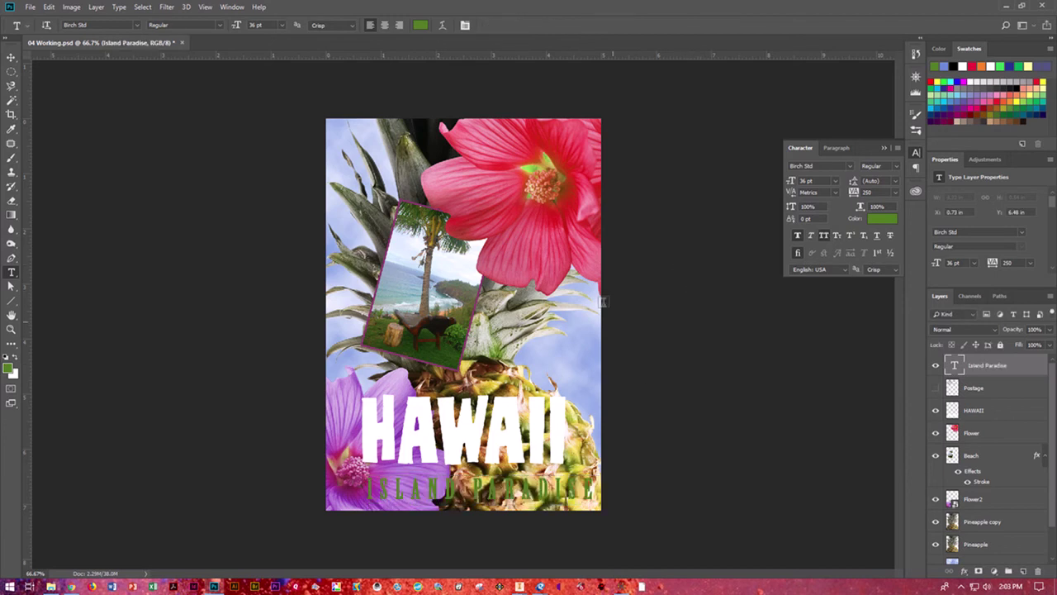
Step: Move the Island Paradise text beneath HAWAII to about X 0.46 in, Y 6.31 in, deselect the layer, and save the document
left_click(11, 57)
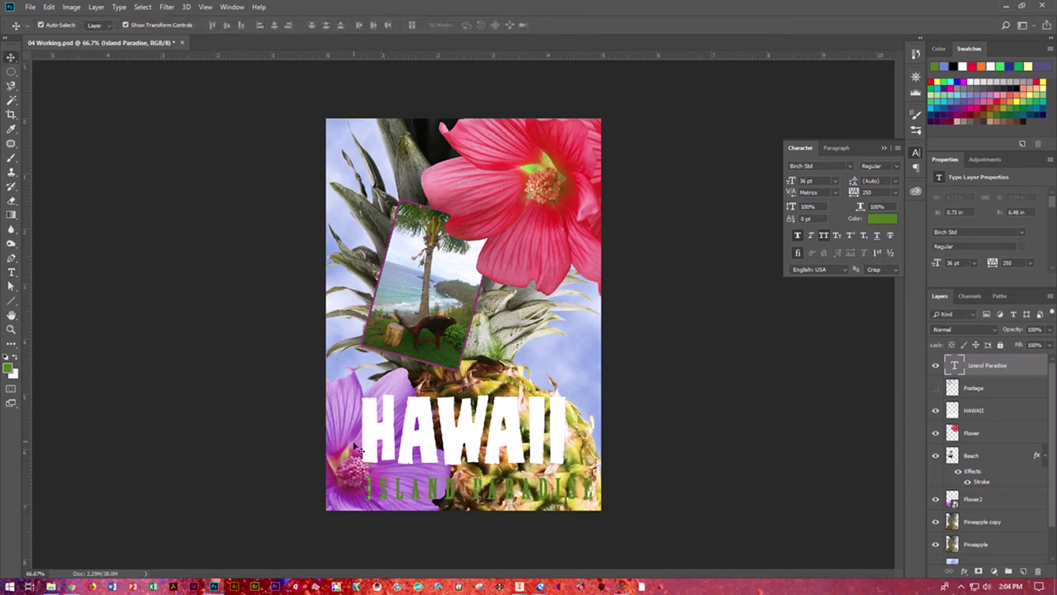
left_click_drag(385, 484, 369, 474)
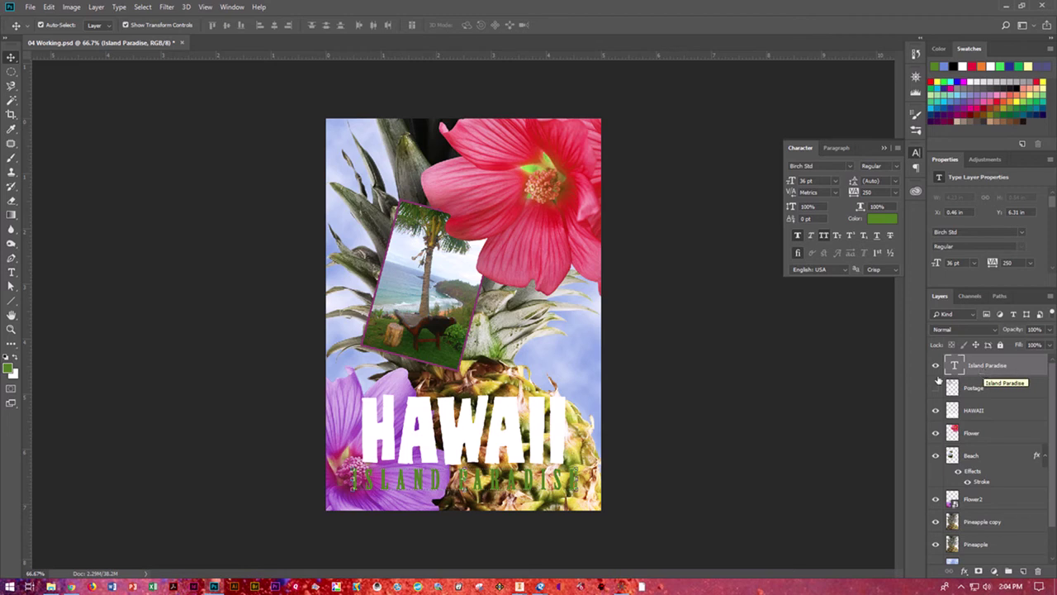
left_click(739, 386)
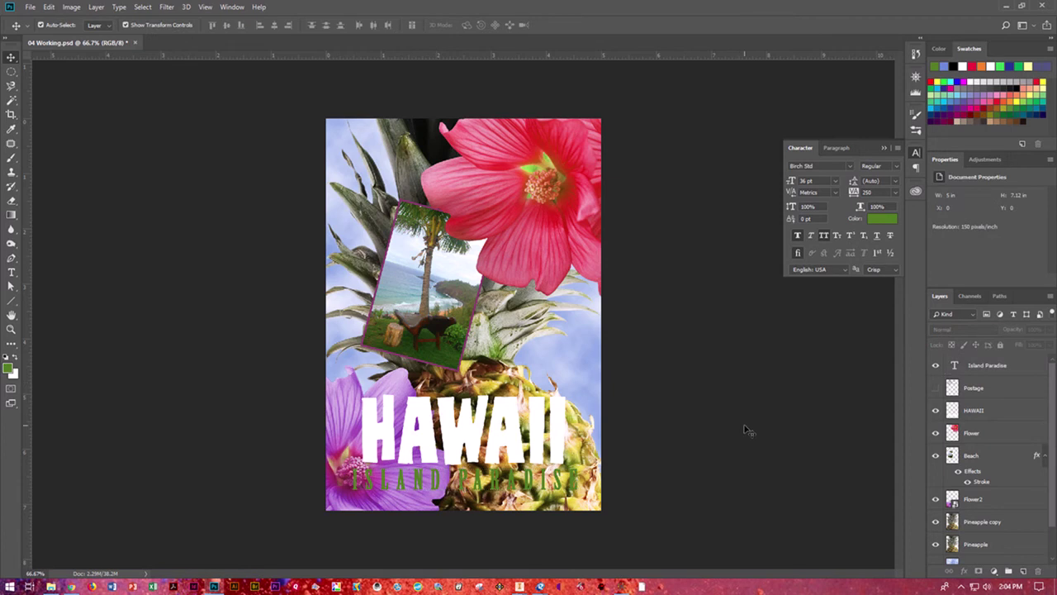
key("ctrl+s")
Step: Load the HAWAII layer's pixels as a selection
left_click(969, 411)
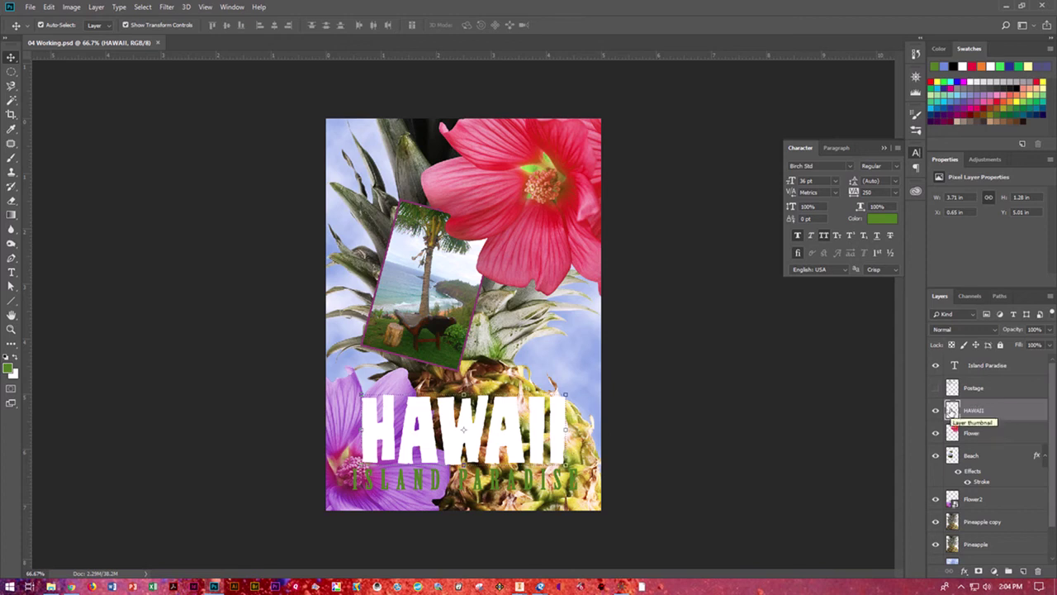
right_click(952, 410)
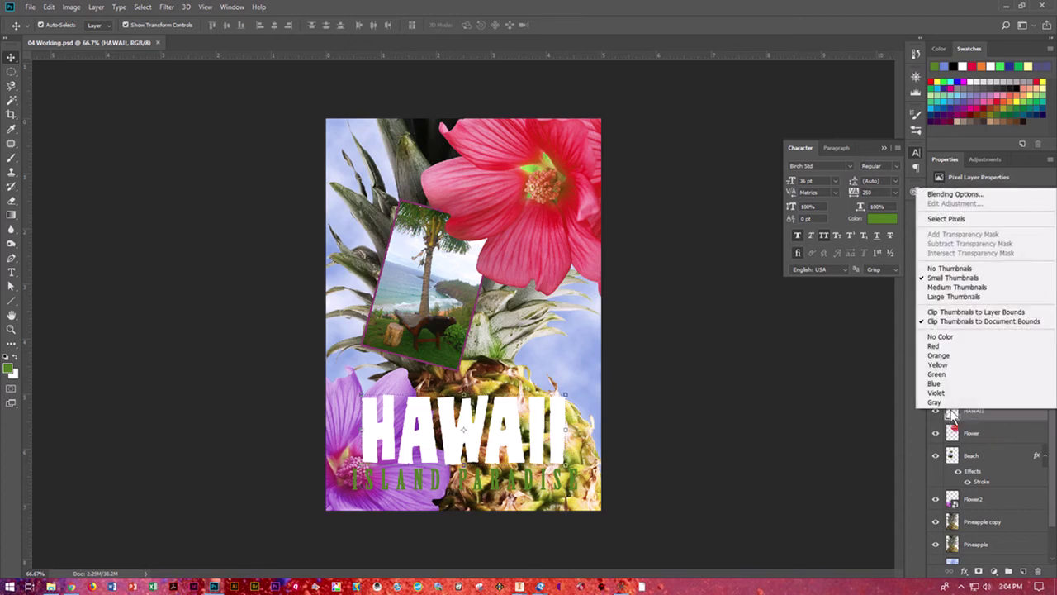
left_click(946, 219)
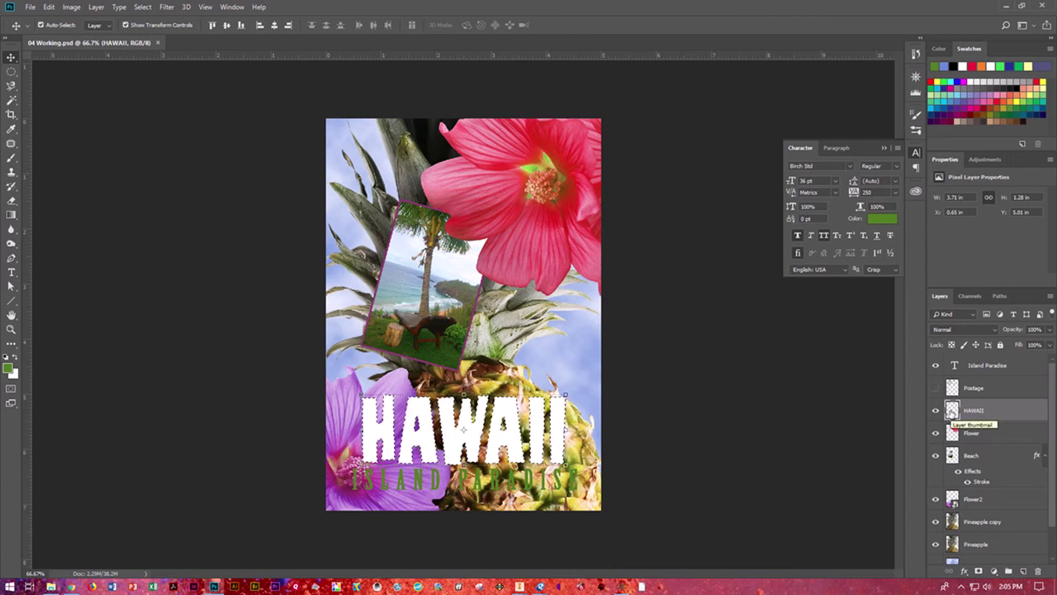
Step: Choose the Gradient tool and set the foreground color to red #dd1c16 sampled from the large red flower
left_click(13, 215)
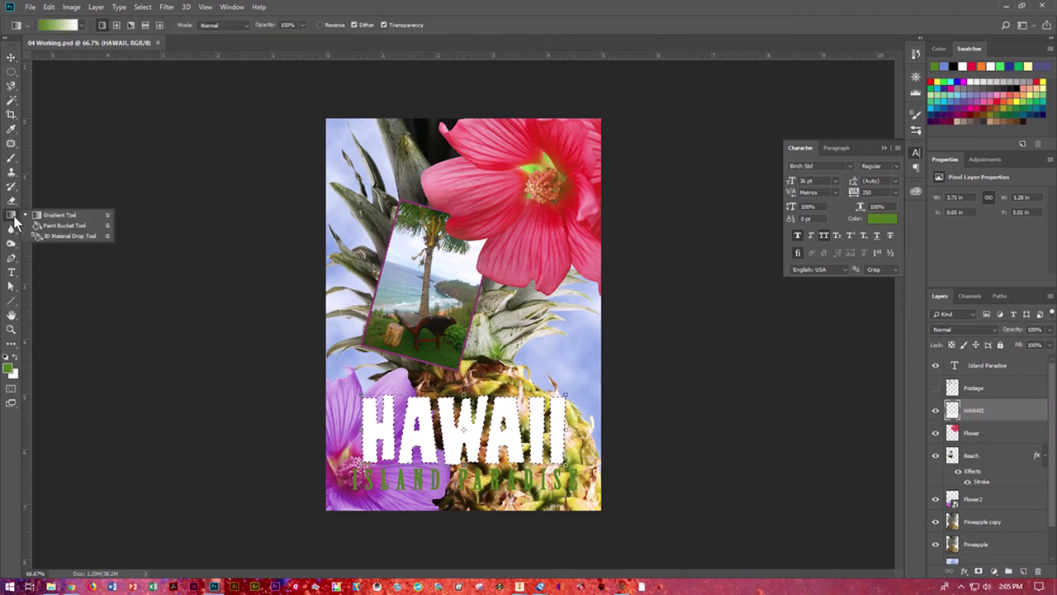
left_click(38, 214)
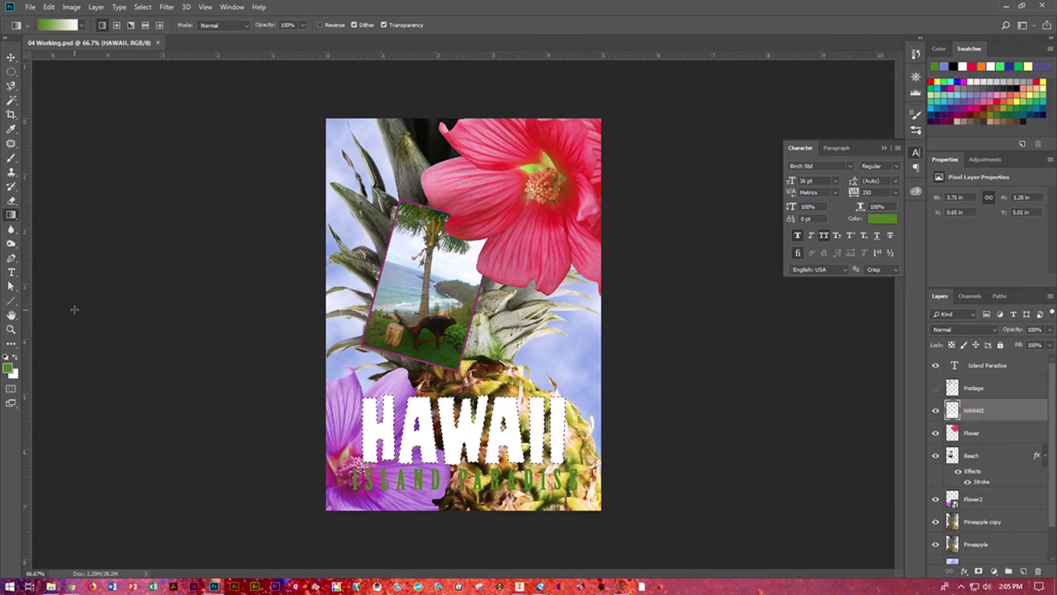
left_click(8, 369)
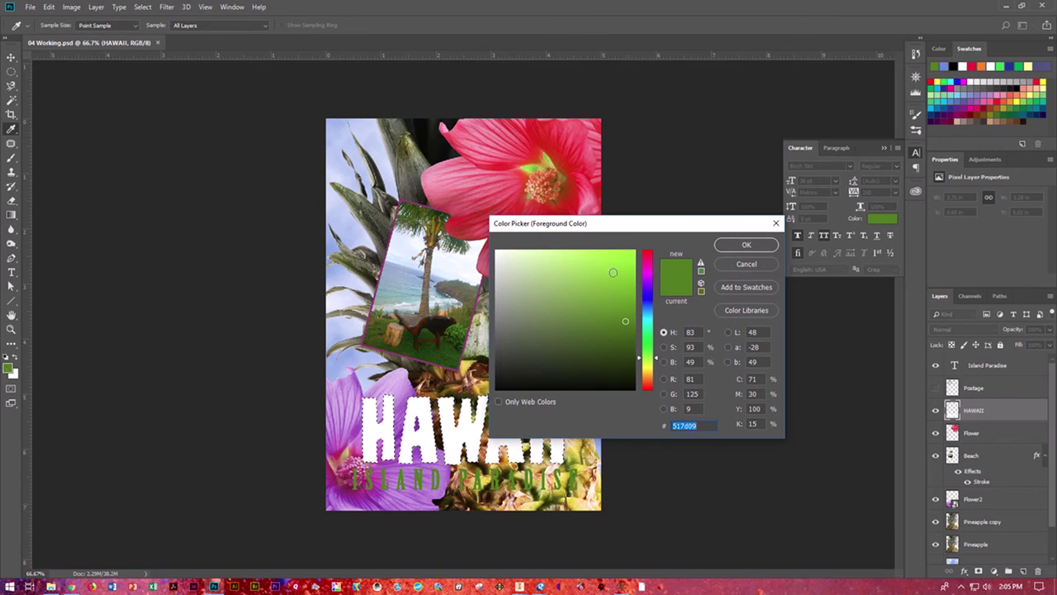
left_click(531, 135)
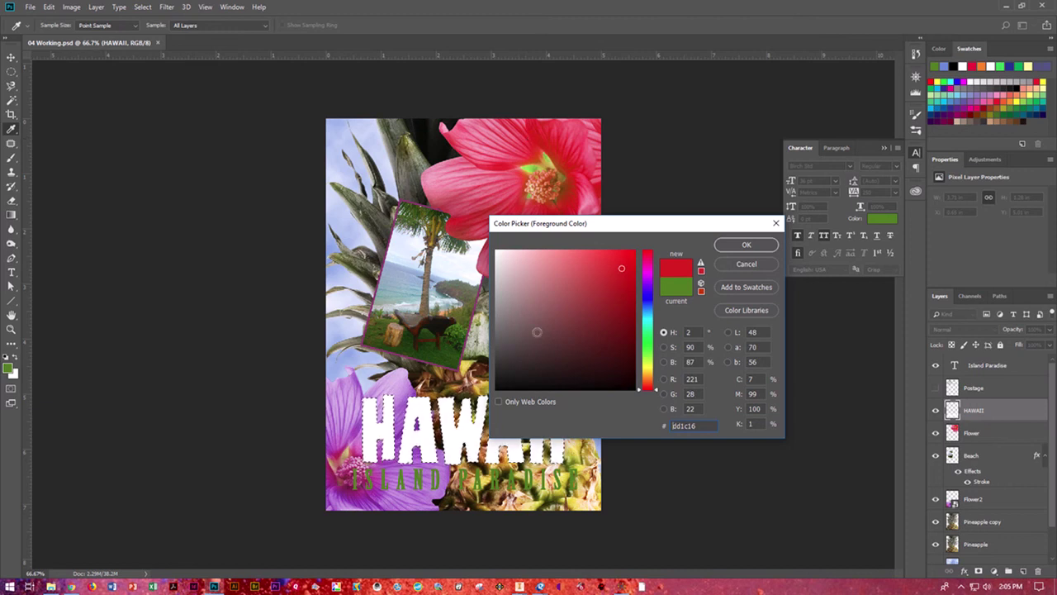
left_click(729, 245)
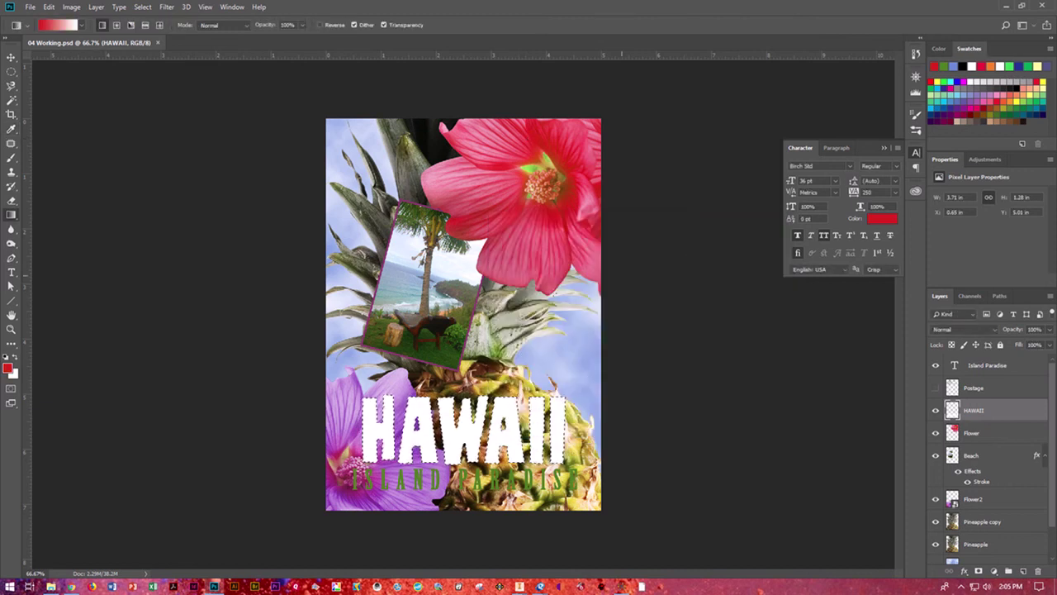
Step: Set the background color to magenta #b42863 sampled from the purple flower
left_click(13, 375)
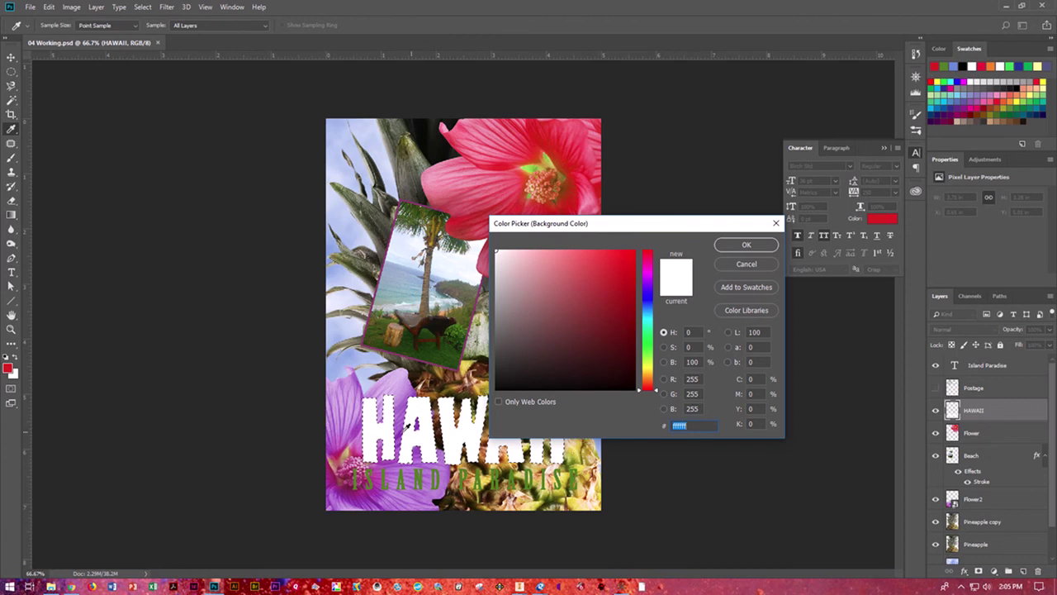
left_click(345, 446)
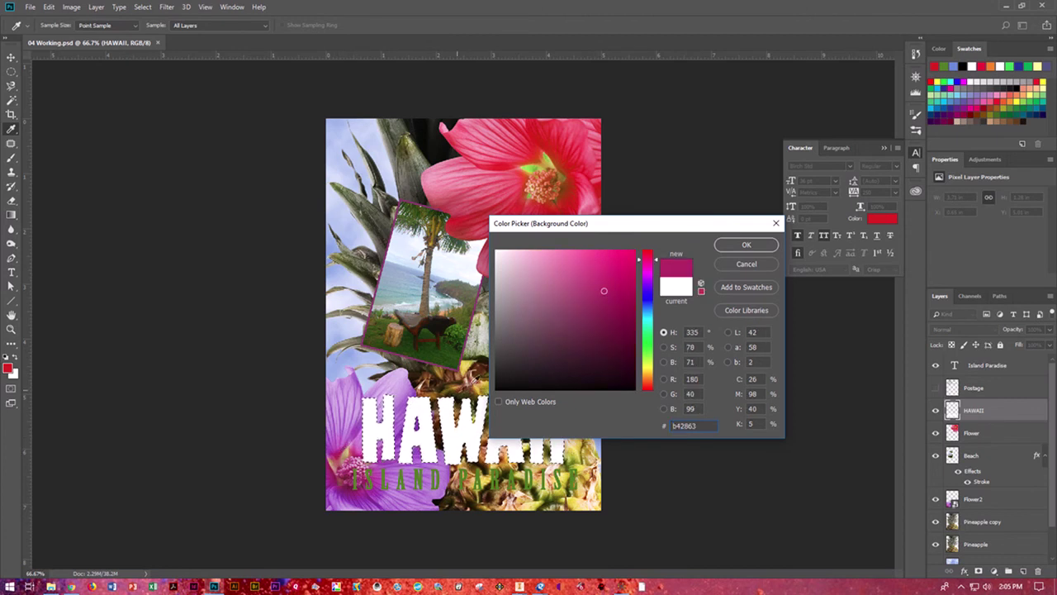
left_click(747, 245)
key("g")
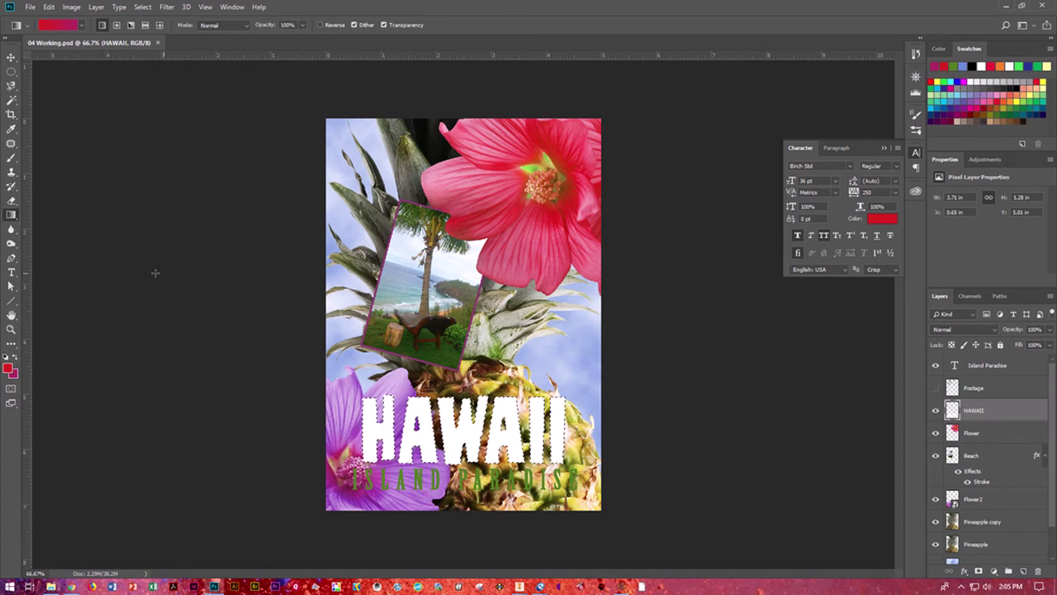
Step: Set the background color to light green #99e251 sampled from the red flower's center
left_click(16, 375)
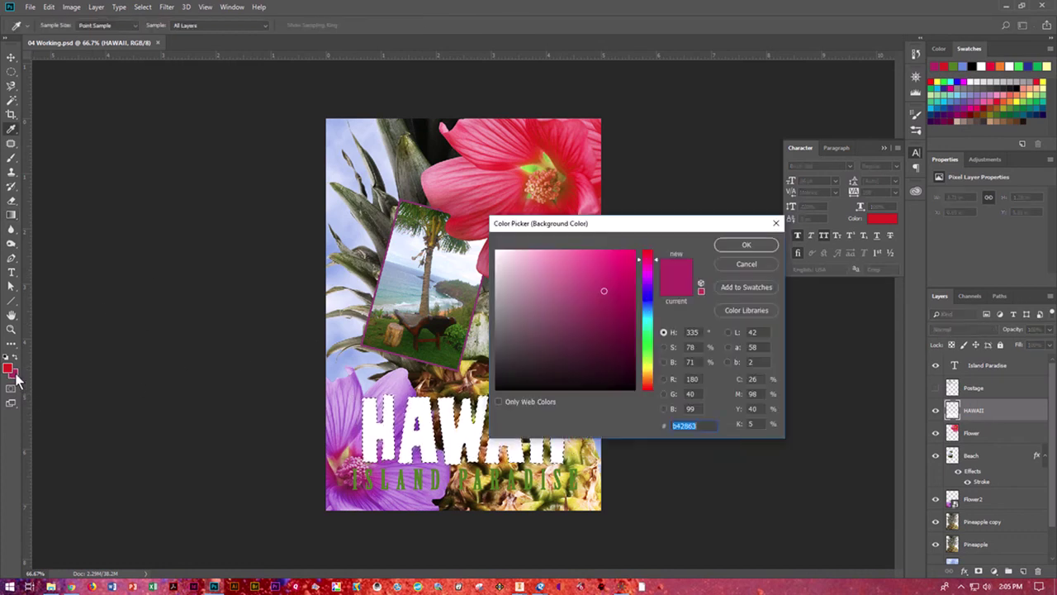
left_click(529, 165)
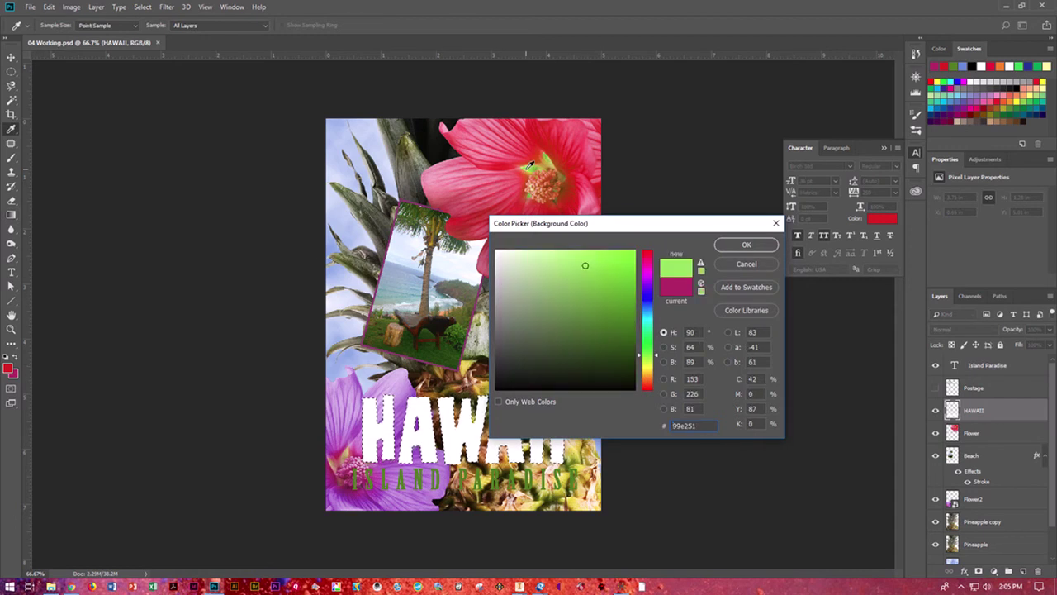
left_click(732, 244)
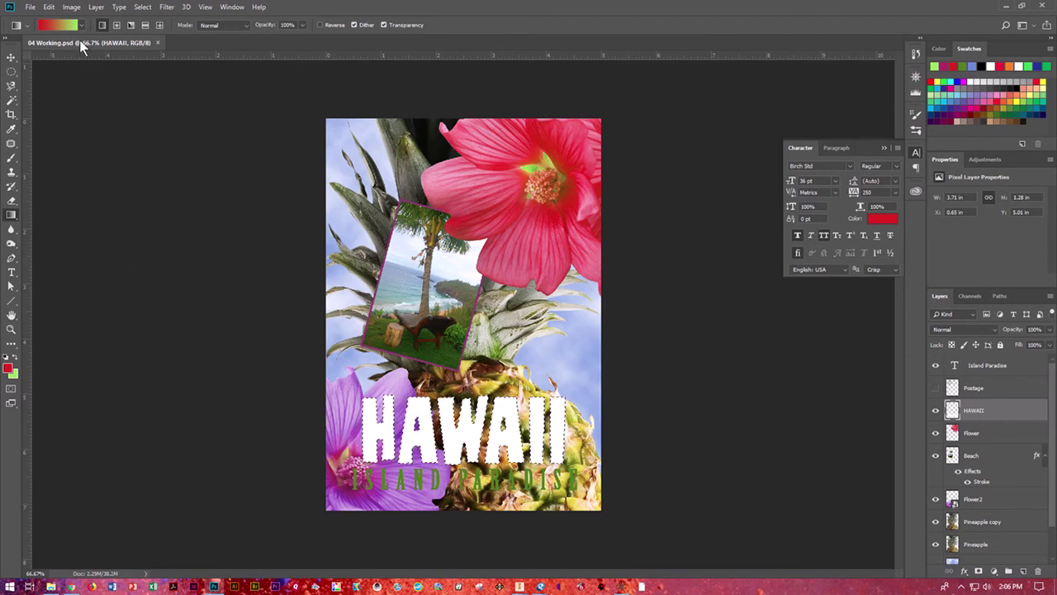
Step: Set up a linear gradient using the foreground-to-background preset
left_click(80, 26)
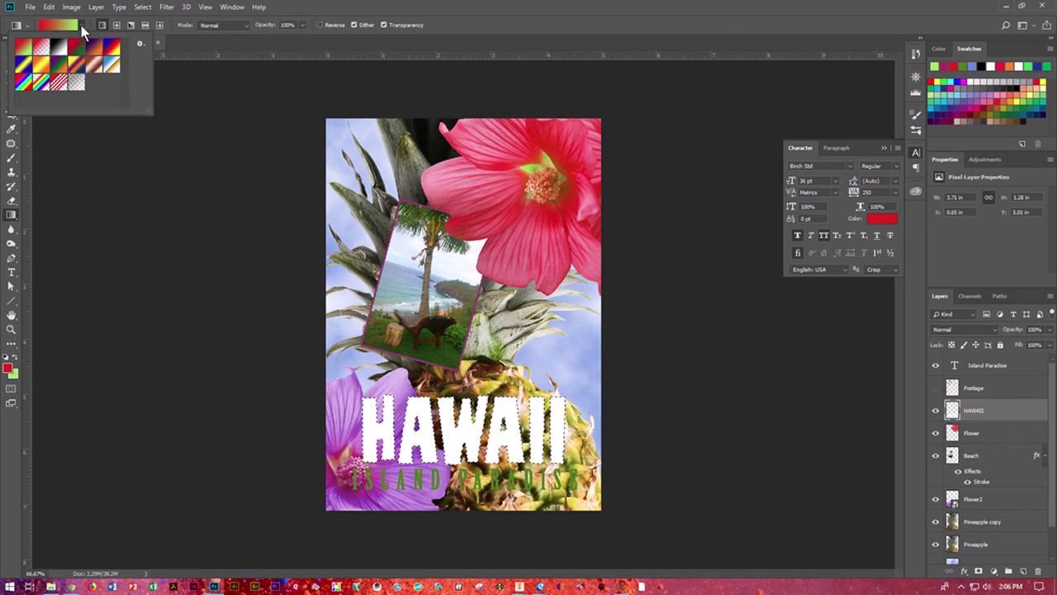
left_click(23, 47)
left_click(100, 24)
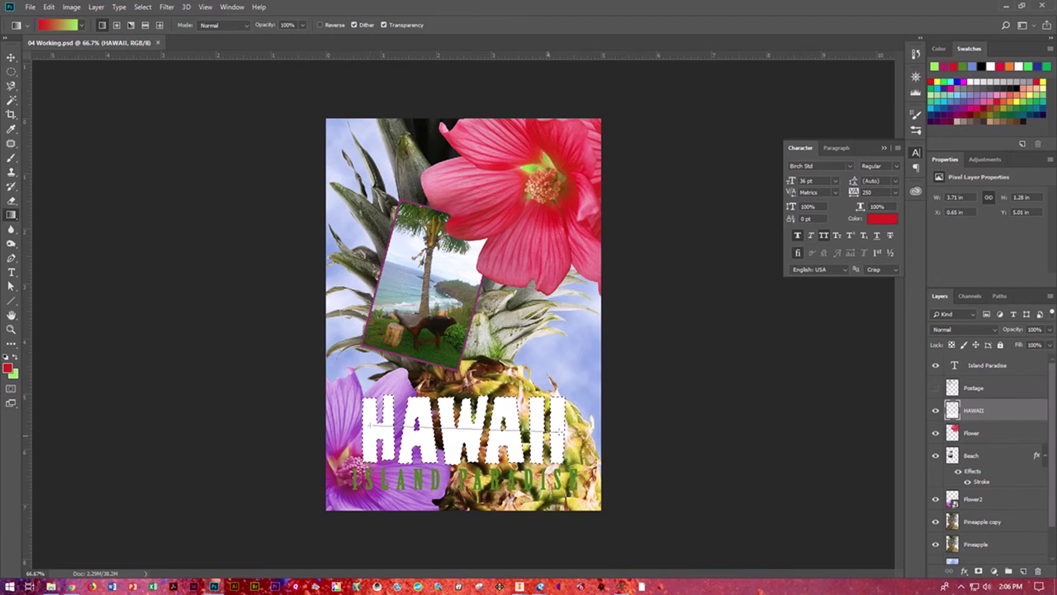
Step: Try horizontal and vertical red-to-green gradient fills across the selected HAWAII letters
left_click_drag(567, 426, 567, 426)
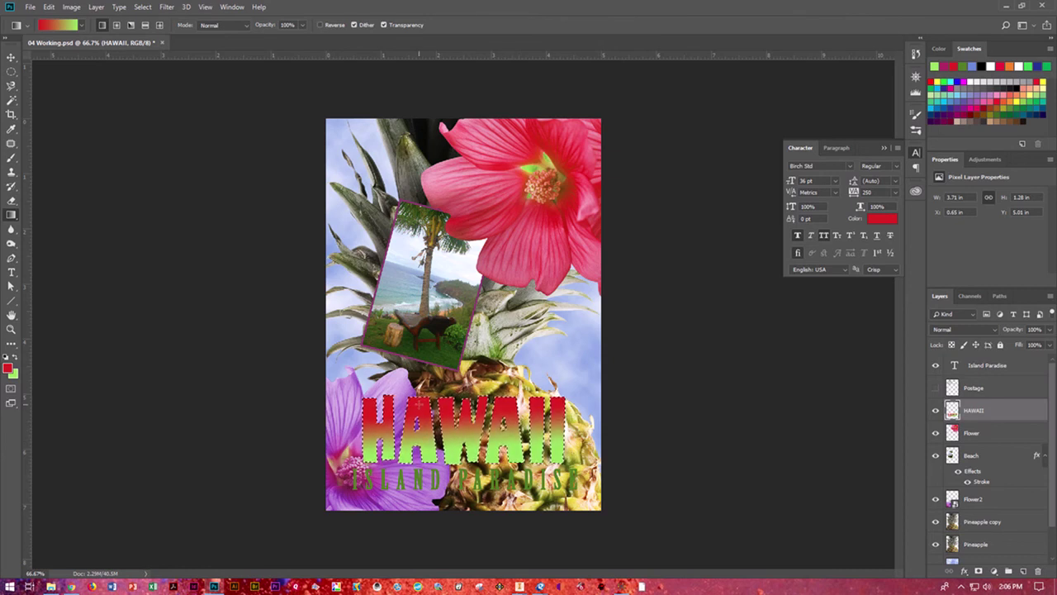
left_click_drag(428, 459, 467, 400)
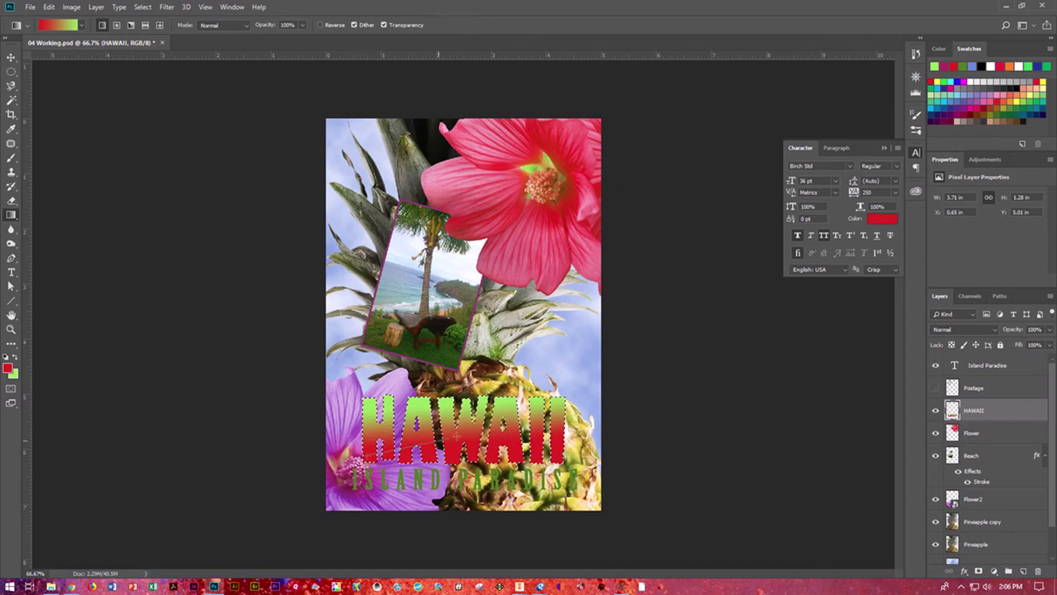
left_click_drag(557, 412, 561, 411)
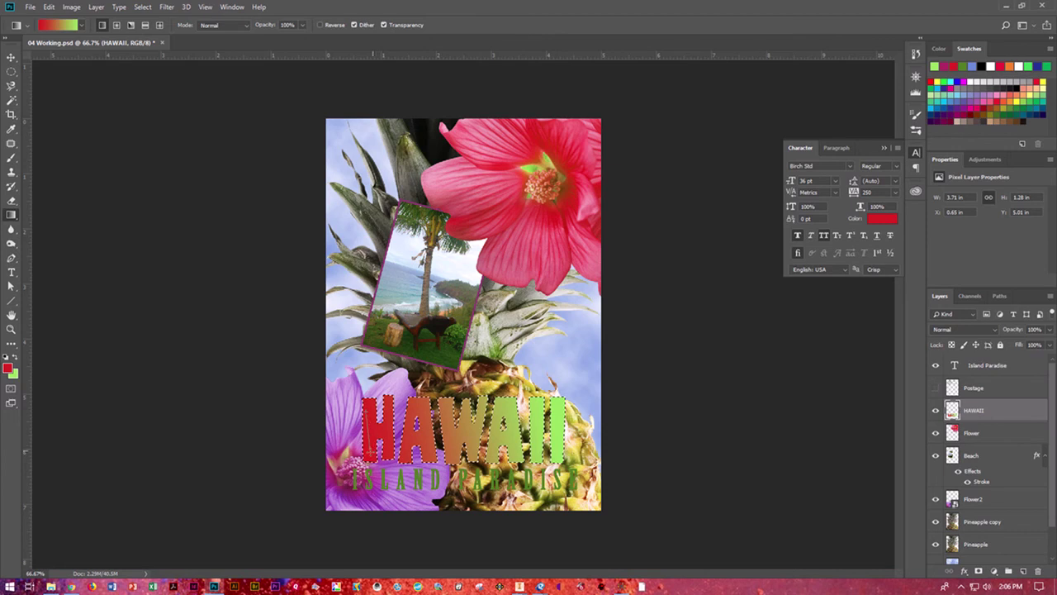
Step: Fill the HAWAII letters with a vertical gradient from red at their base to light green at their top, deselect, and save
left_click_drag(462, 396, 462, 463)
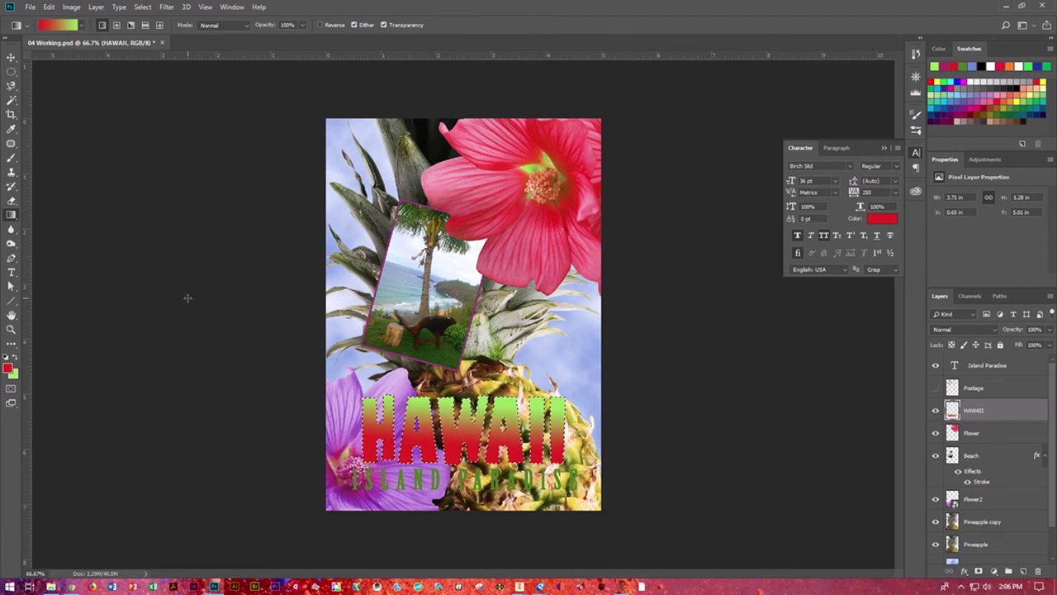
key("ctrl+d")
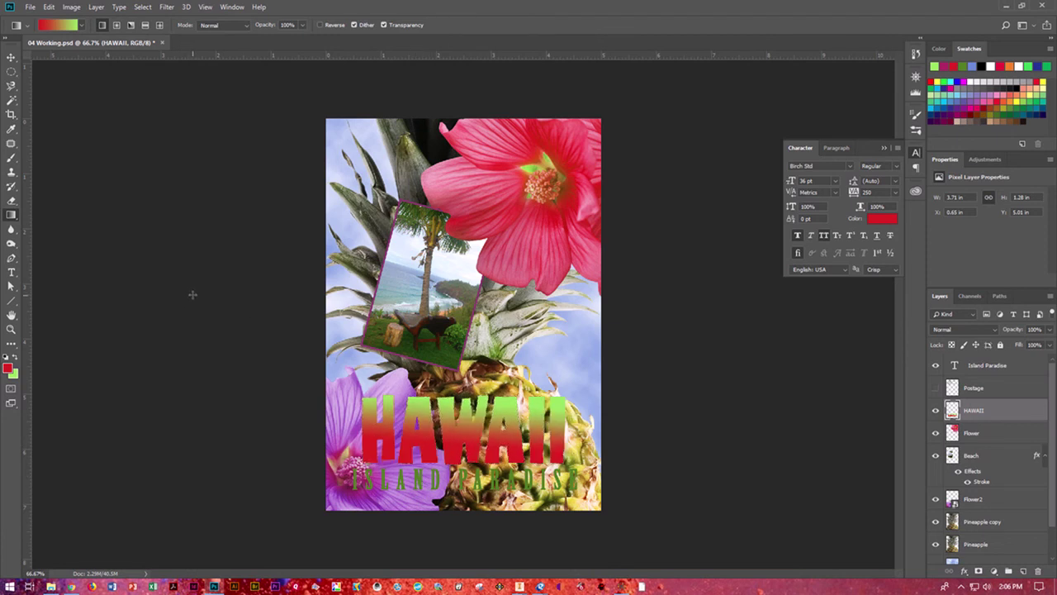
key("ctrl+s")
Step: Add a Drop Shadow effect with 75% opacity to the Island Paradise text layer
left_click(1001, 373)
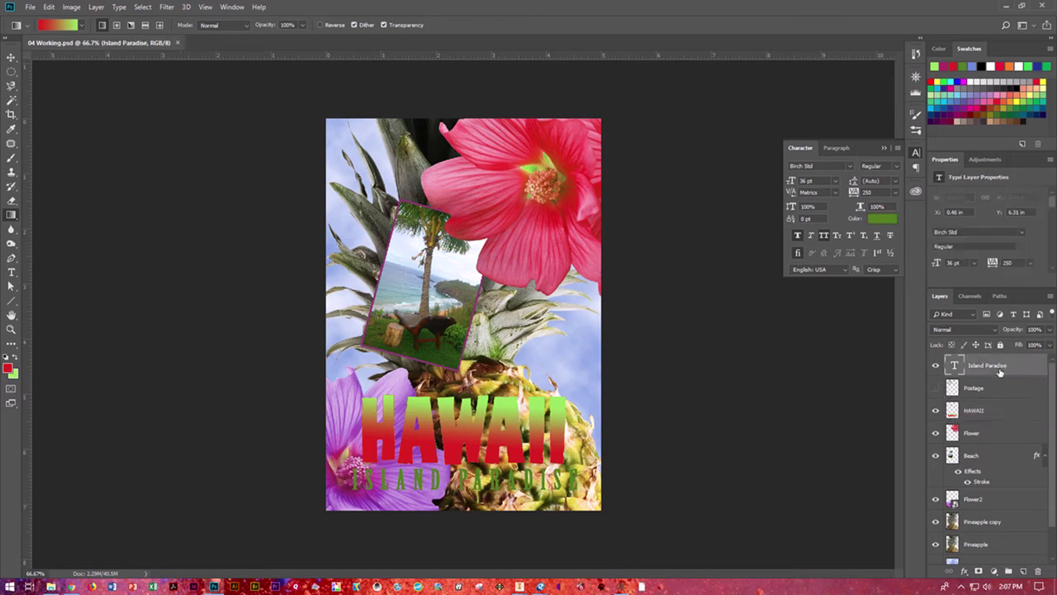
left_click(96, 10)
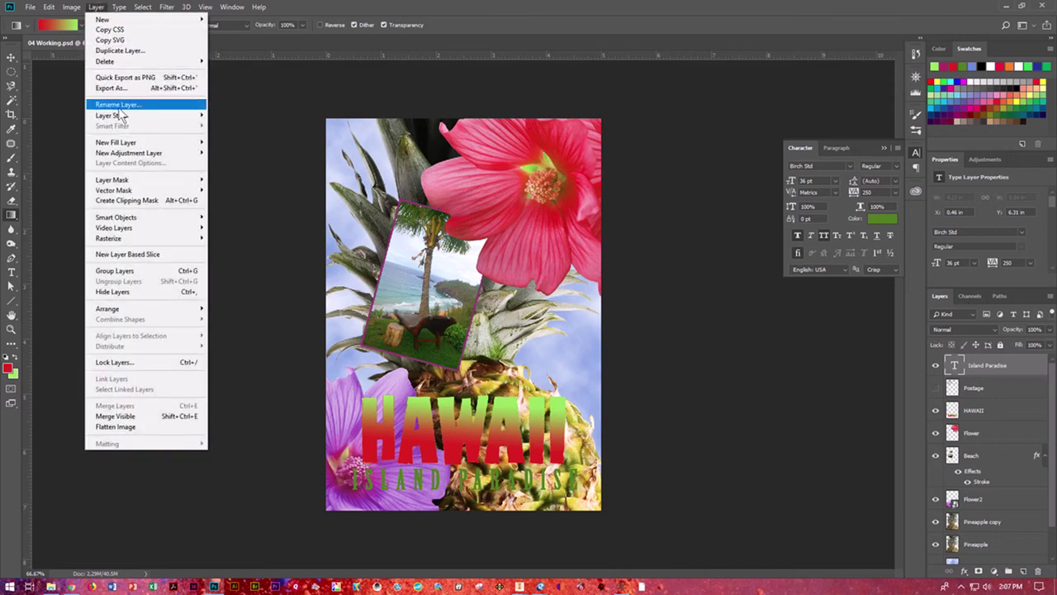
mouse_move(124, 121)
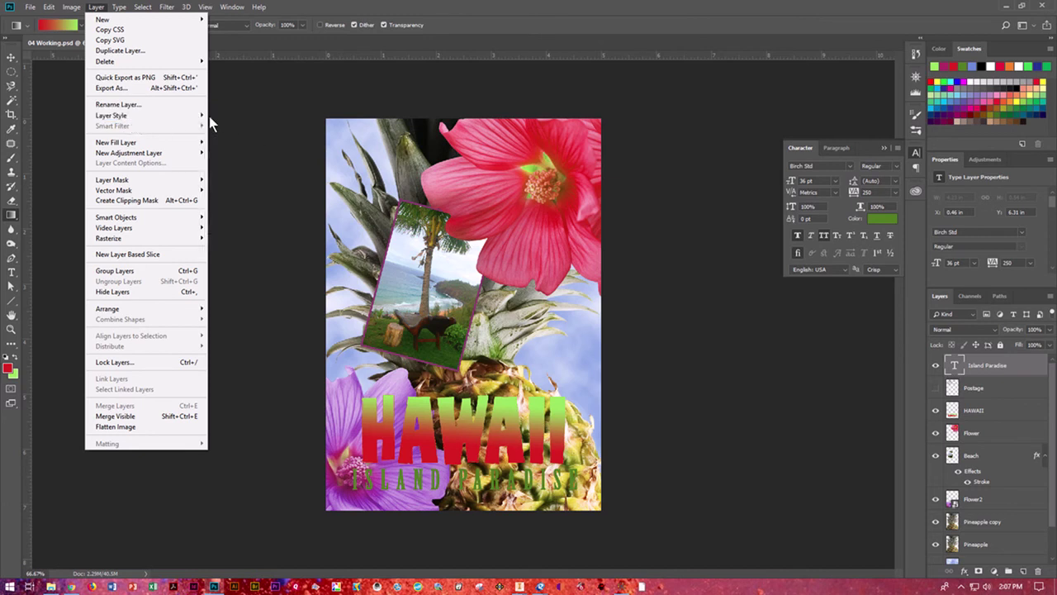
mouse_move(211, 120)
left_click(246, 226)
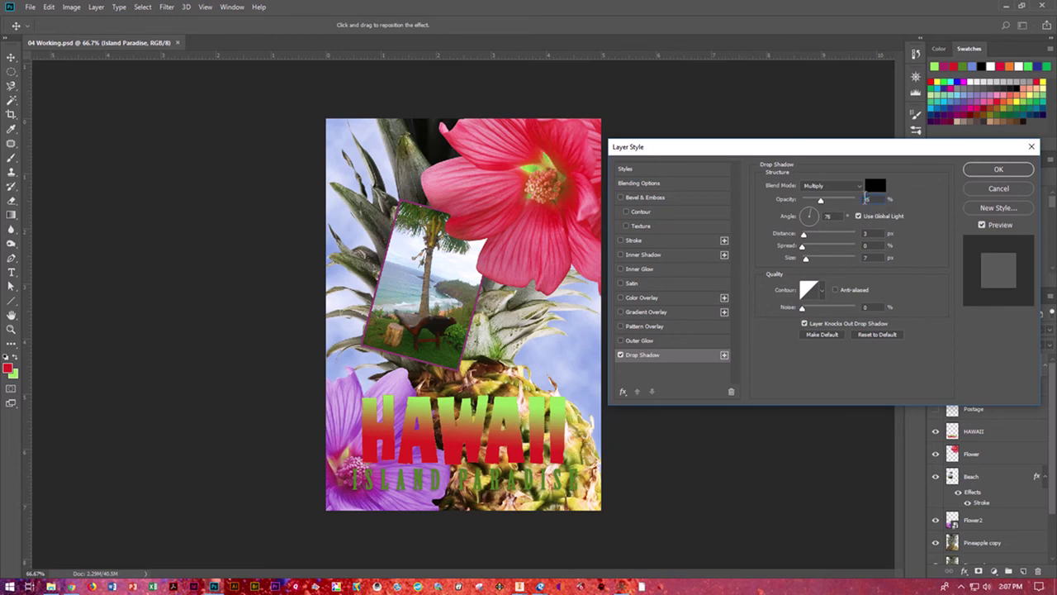
type("75")
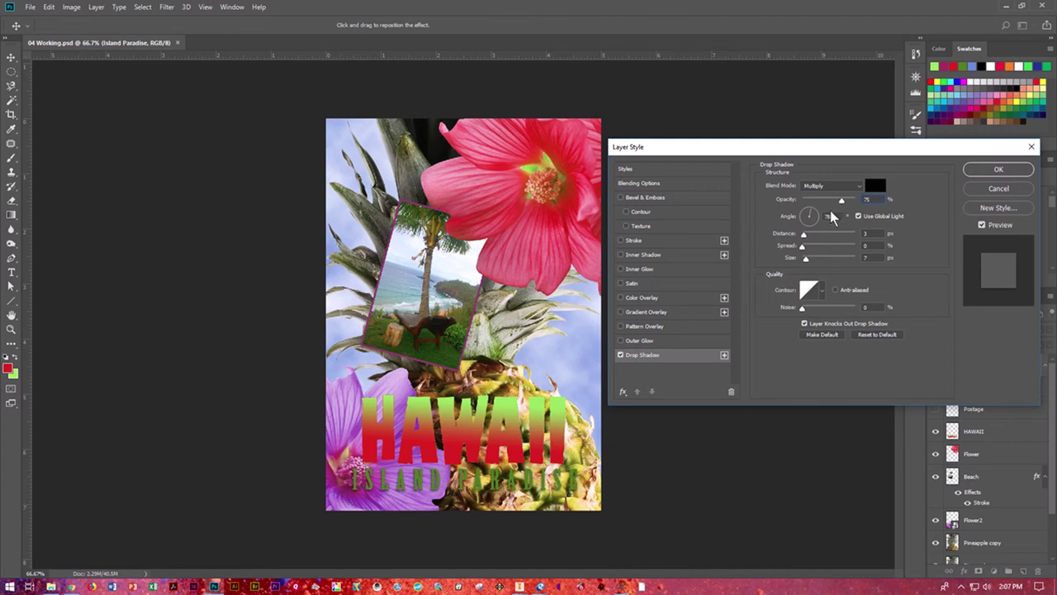
Step: Set the drop shadow's distance to 5 px, spread to 30% and size to 10 px, and apply it
left_click(868, 234)
key("BackSpace")
type("5")
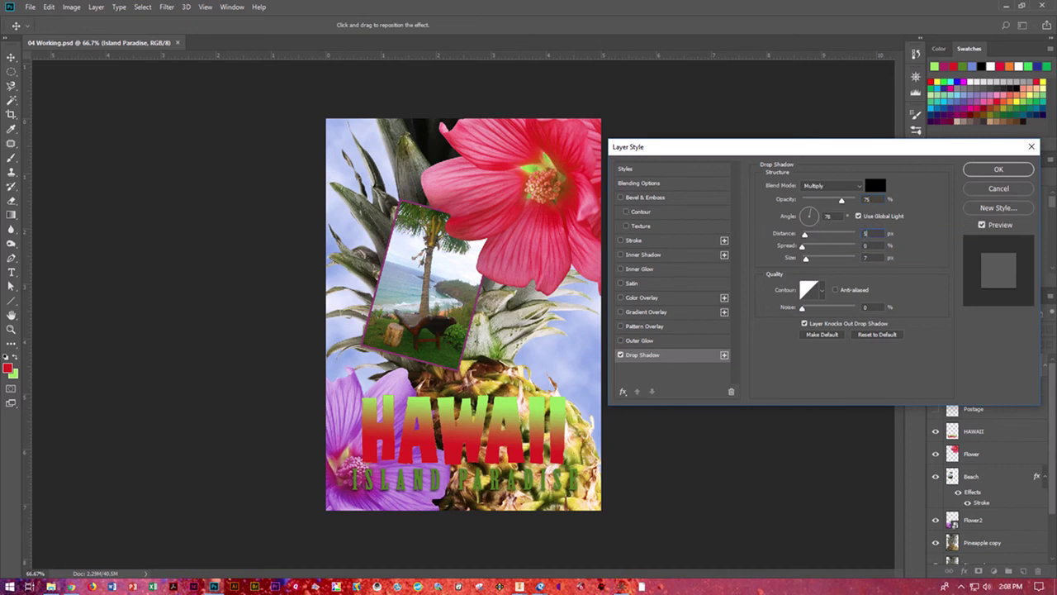
key("Tab")
type("10")
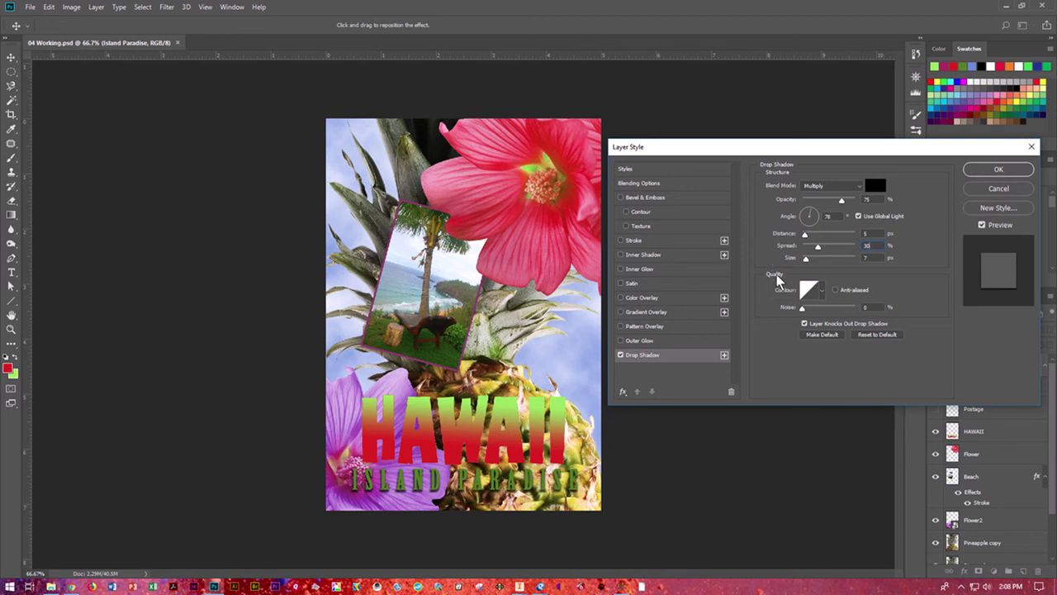
key("Tab")
type("10")
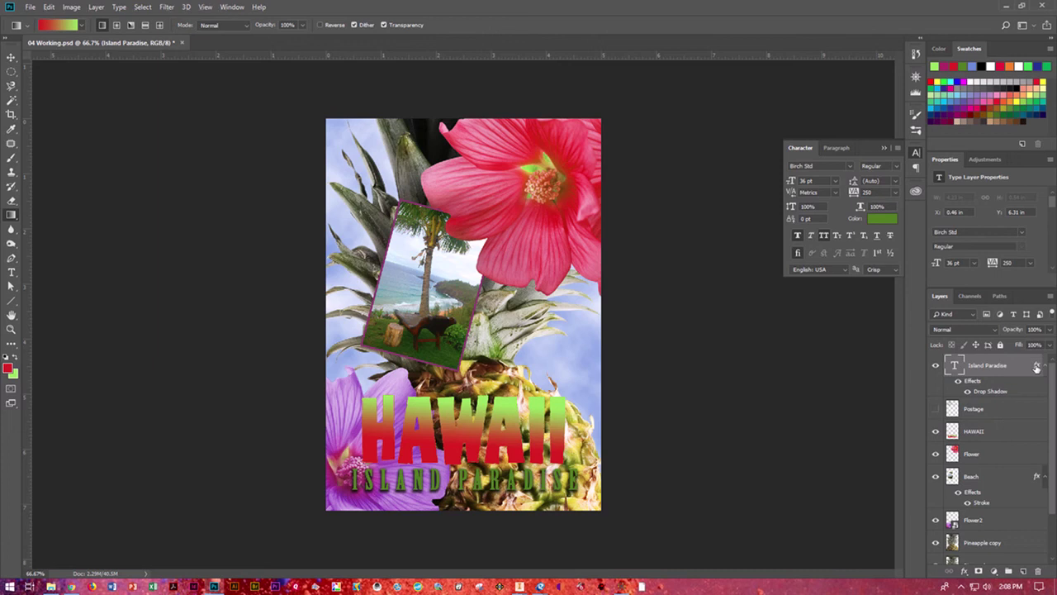
Step: Copy the Island Paradise layer's drop shadow effect to the HAWAII layer and save the file
left_click_drag(1037, 369, 1021, 437)
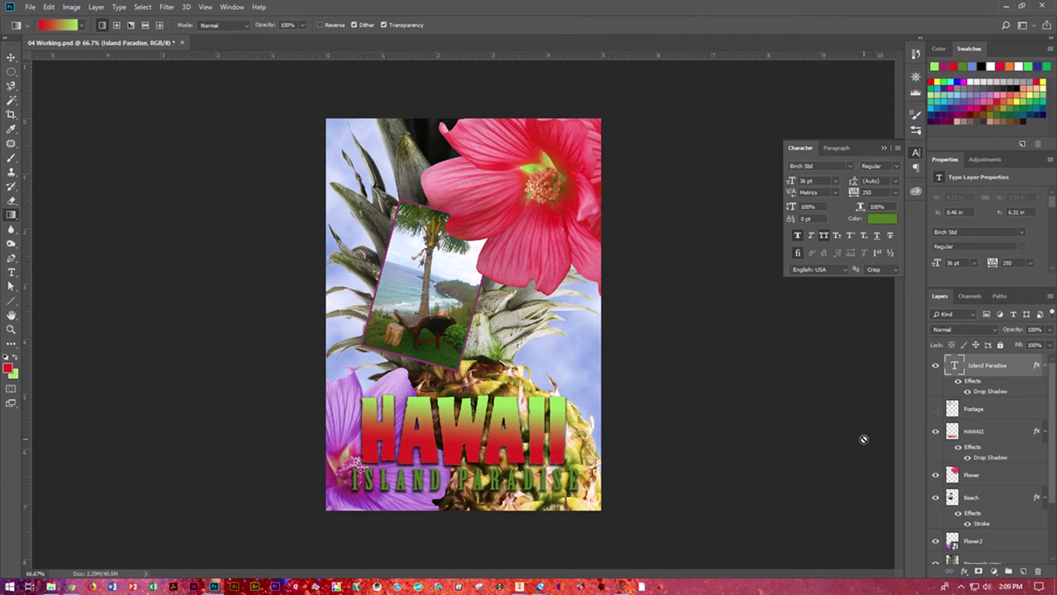
key("ctrl+s")
Step: Add a Stroke effect to the HAWAII layer with a size of 4 px and its position set to Outside
left_click(973, 434)
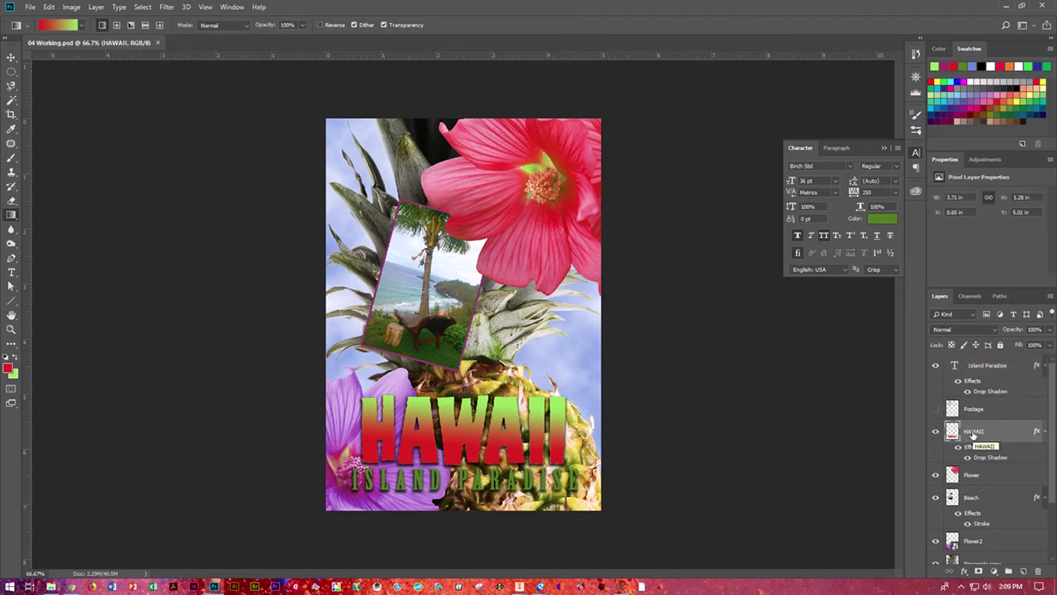
left_click(965, 572)
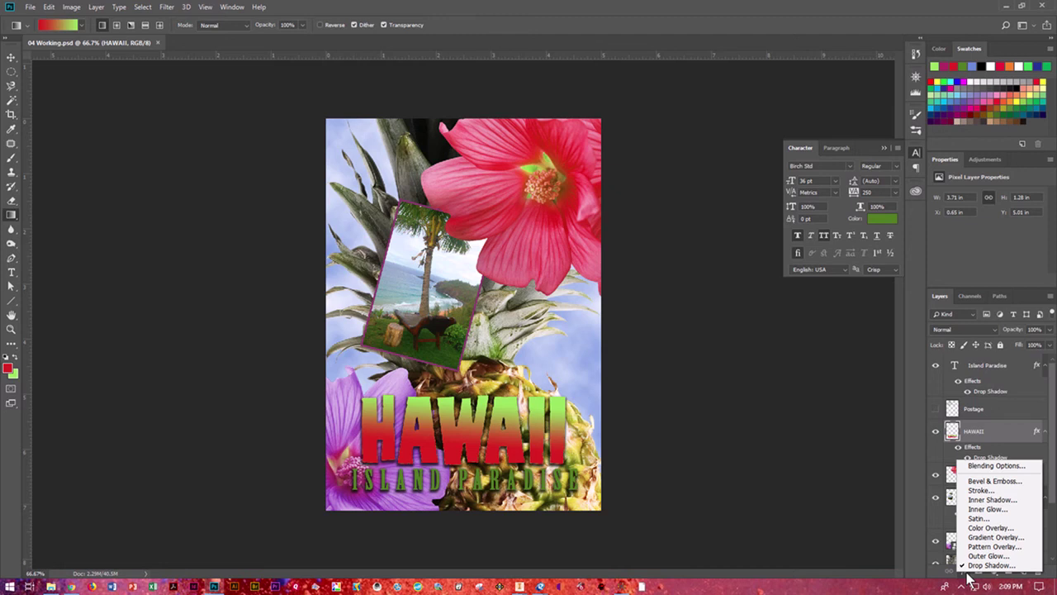
left_click(995, 491)
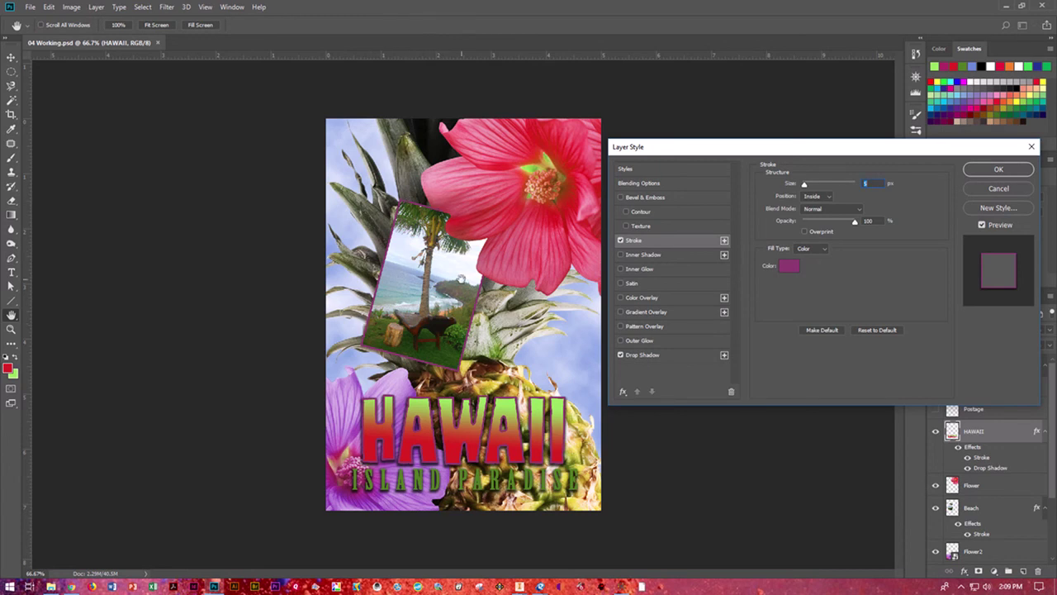
type("4")
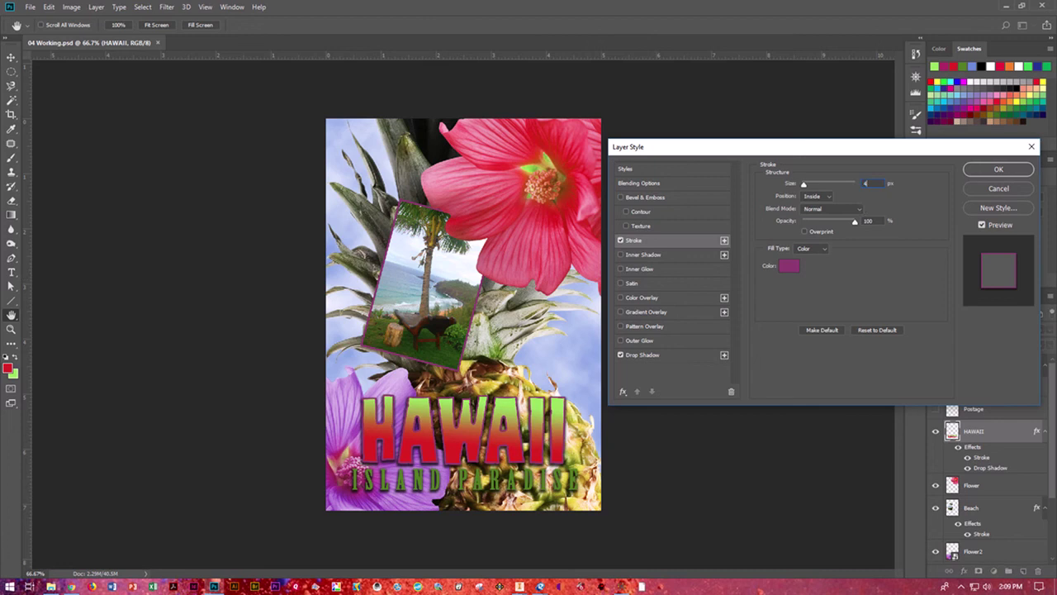
left_click(817, 196)
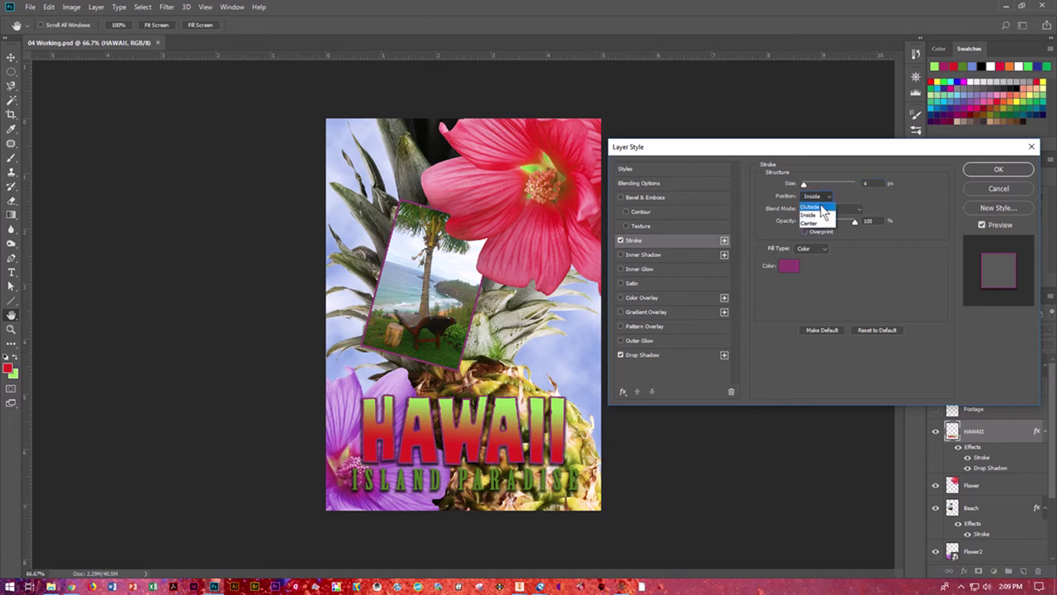
left_click(811, 206)
left_click(821, 196)
left_click(821, 215)
left_click(819, 196)
left_click(815, 208)
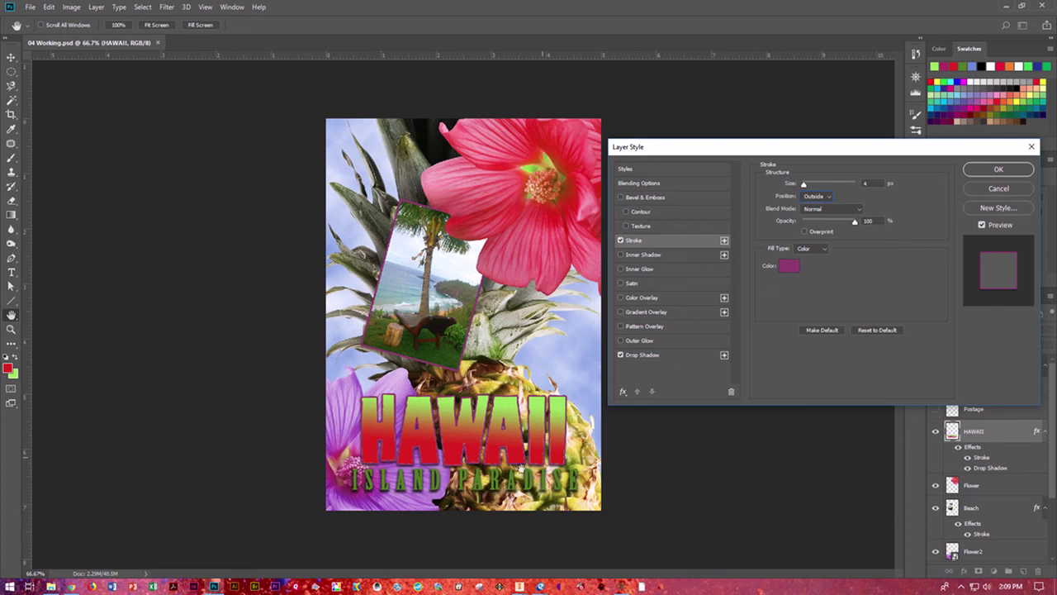
Step: Set the HAWAII stroke color to green #517d09 sampled from the Island Paradise text and apply the effect
left_click(787, 268)
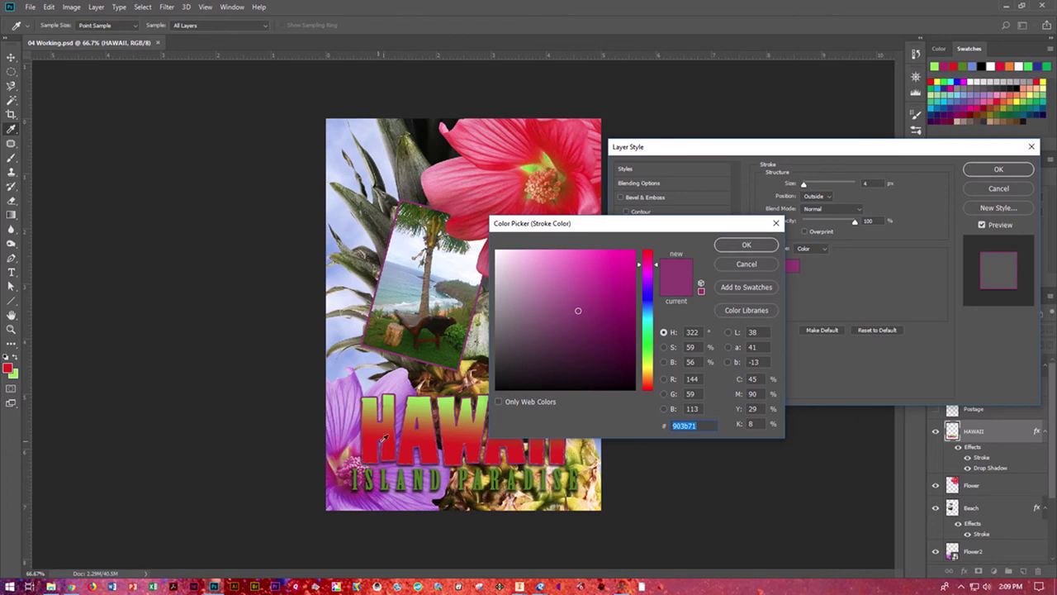
left_click(390, 471)
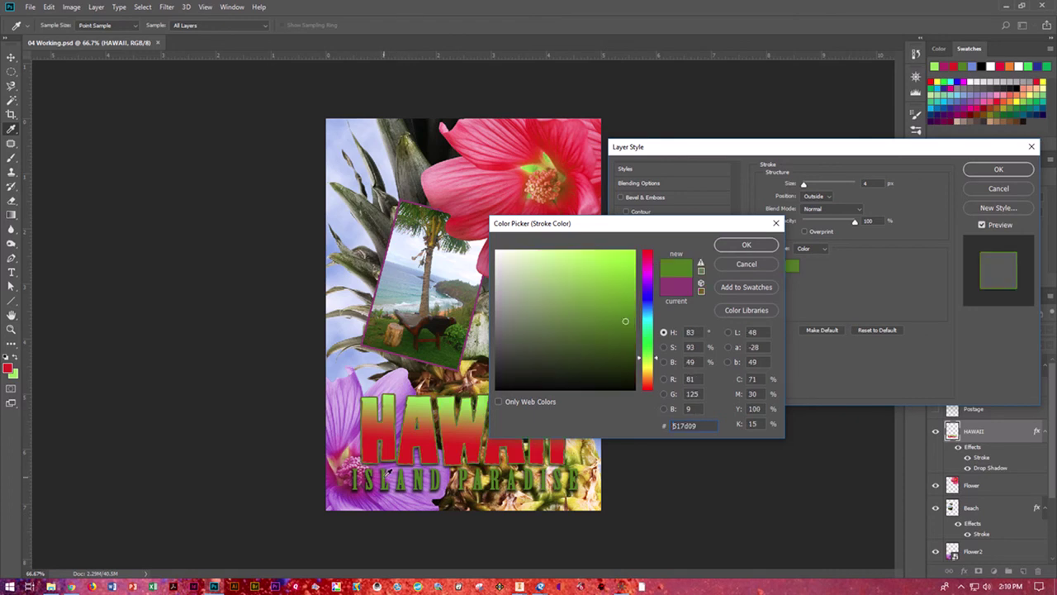
left_click(746, 245)
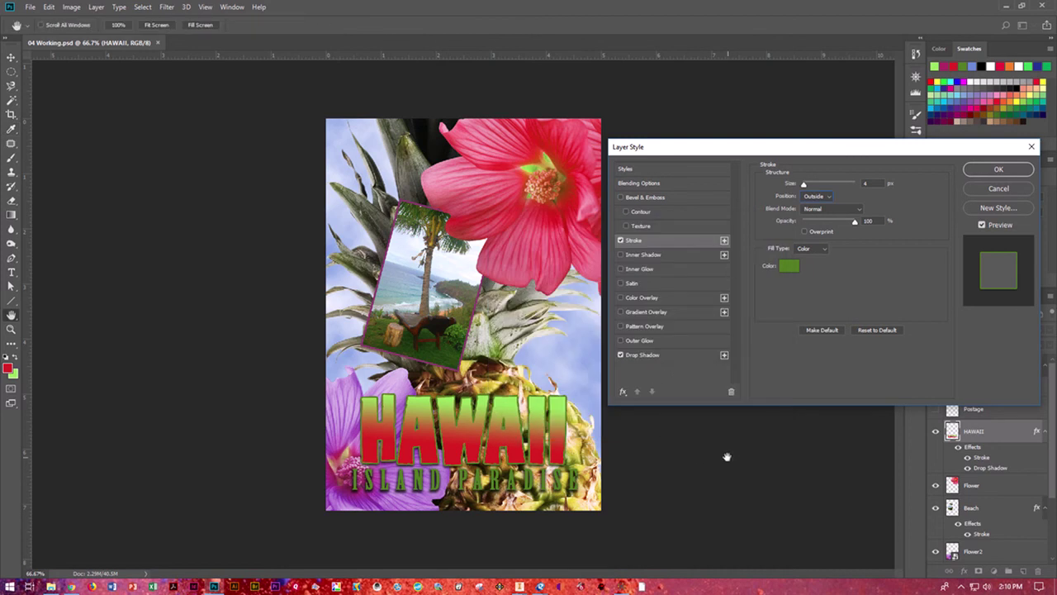
left_click(1021, 173)
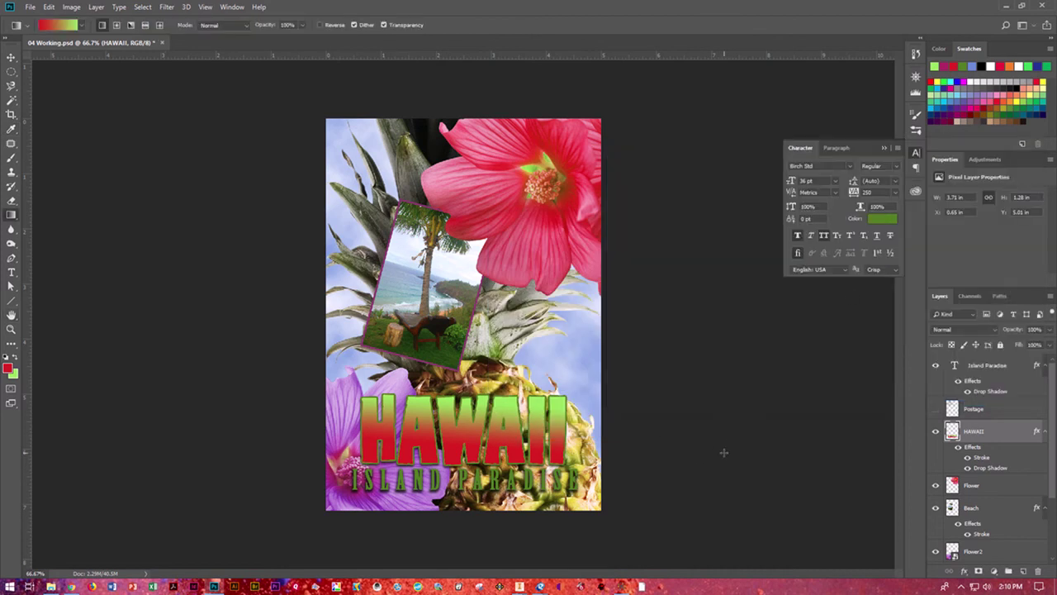
Step: Try other HAWAII stroke colors sampled from the red flower and beach photo, and return to the Island Paradise green #517d09
double_click(982, 458)
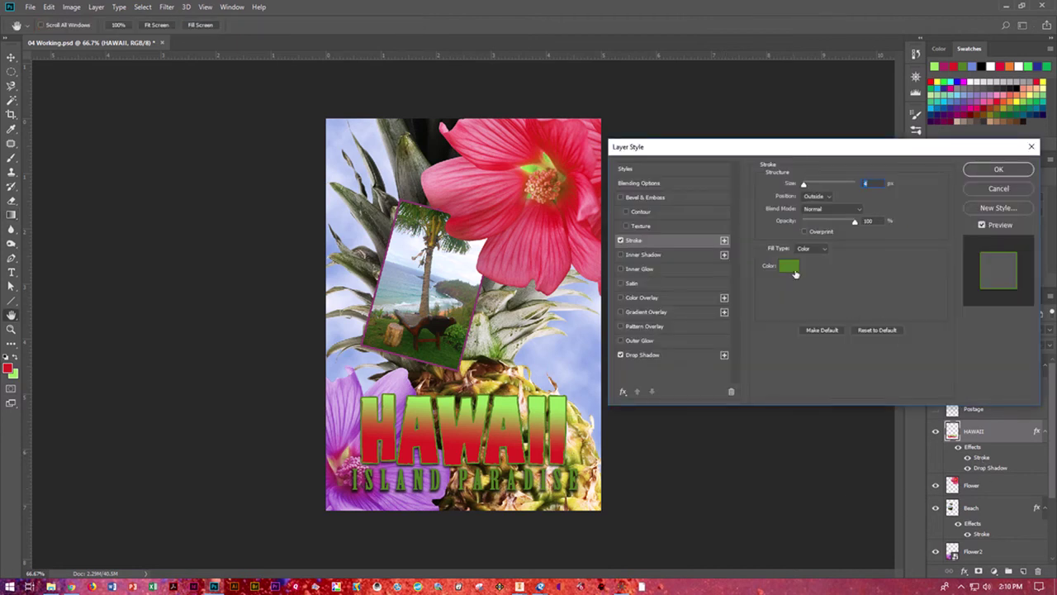
left_click(791, 268)
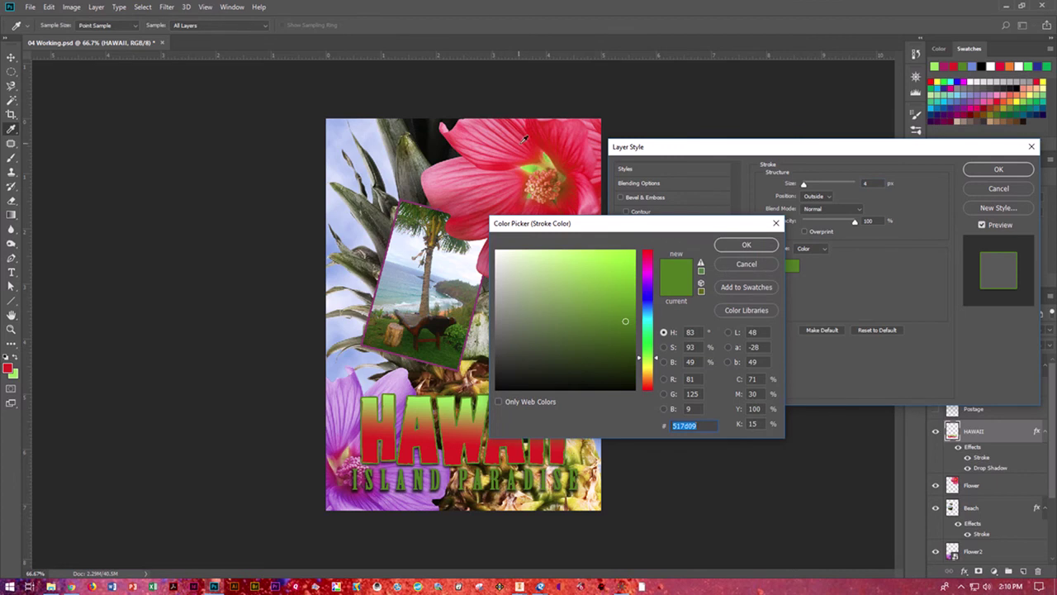
left_click(547, 157)
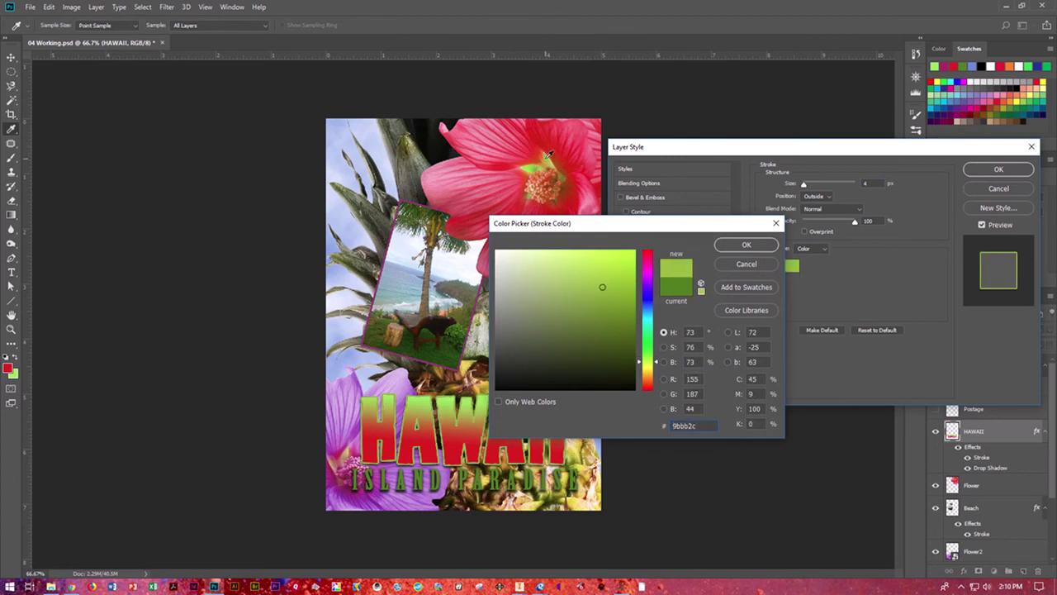
left_click(542, 179)
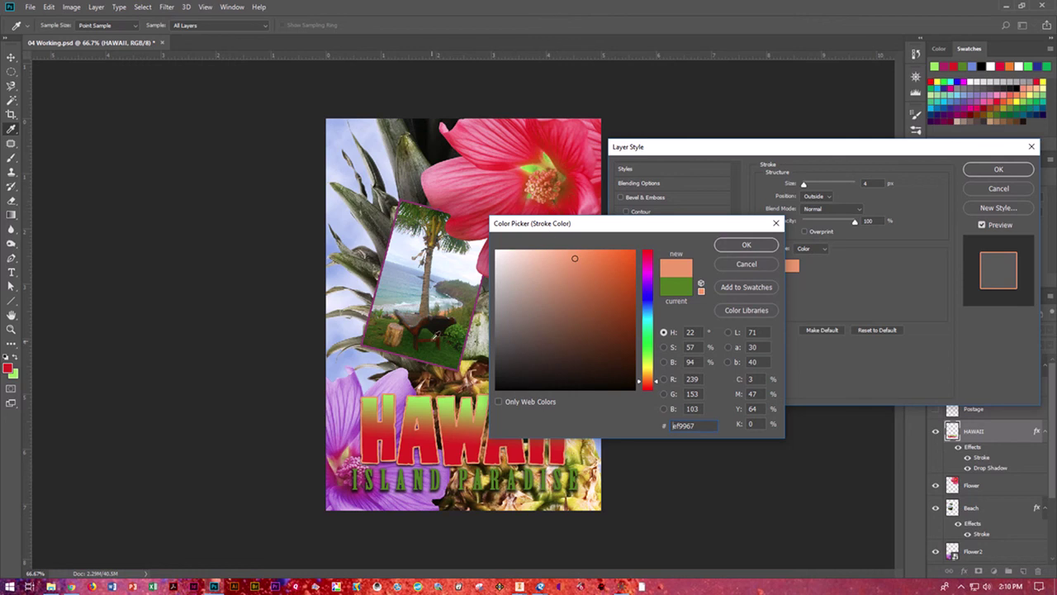
left_click(430, 322)
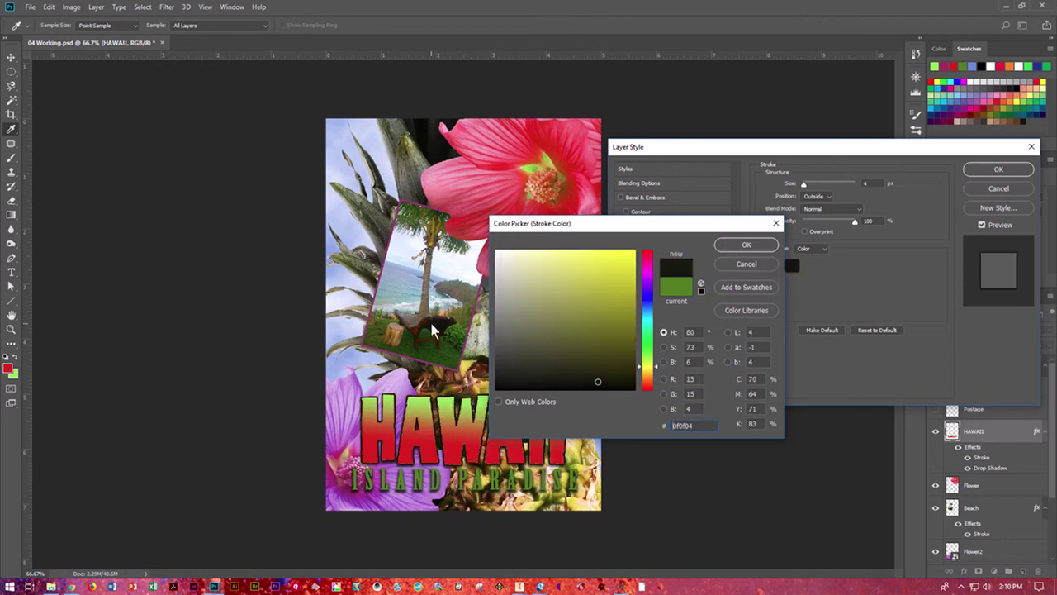
left_click_drag(432, 132, 470, 138)
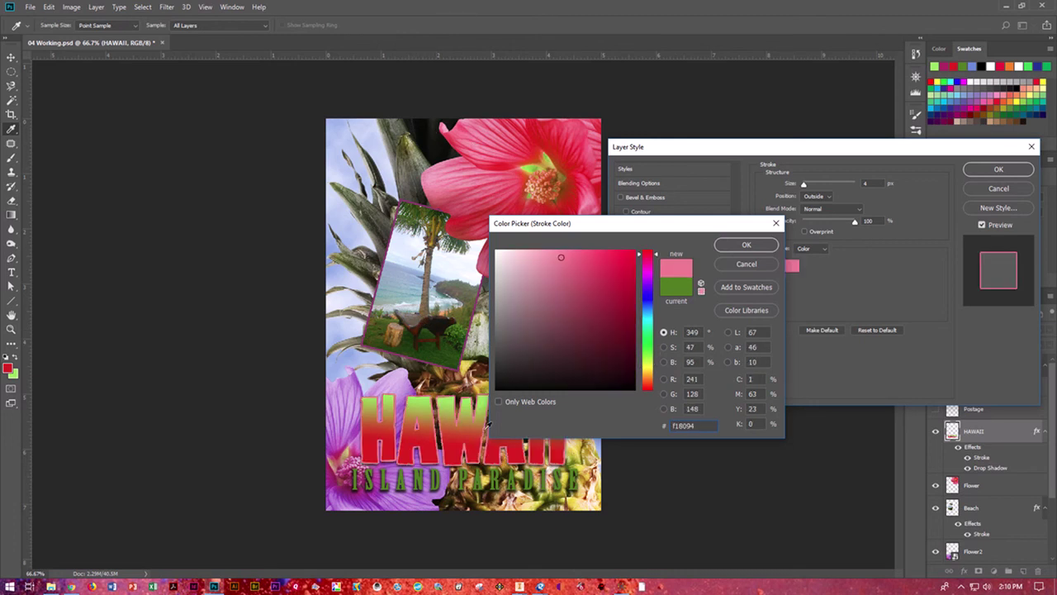
left_click(423, 476)
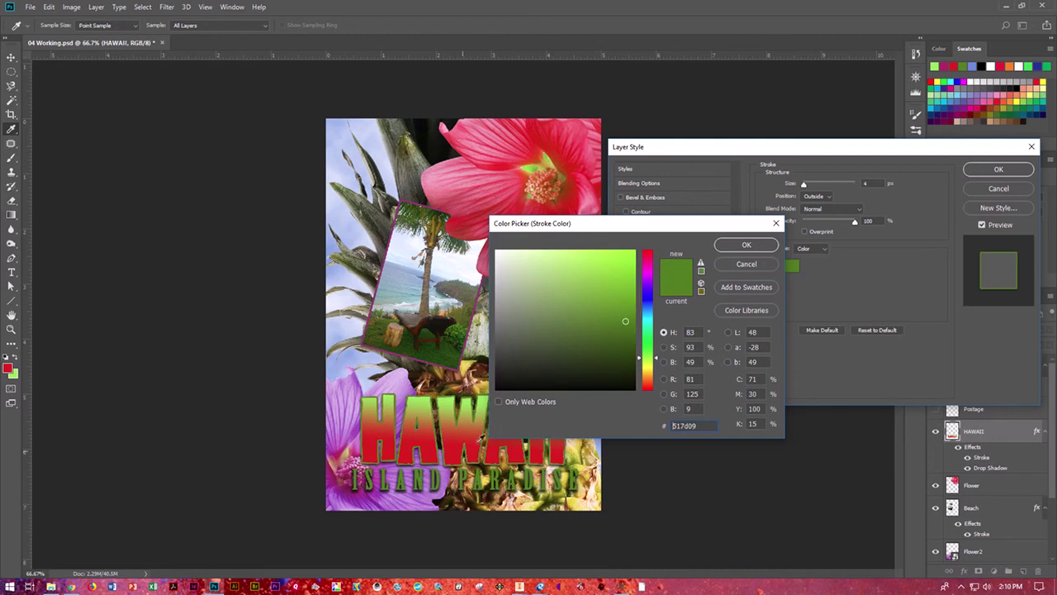
left_click(746, 244)
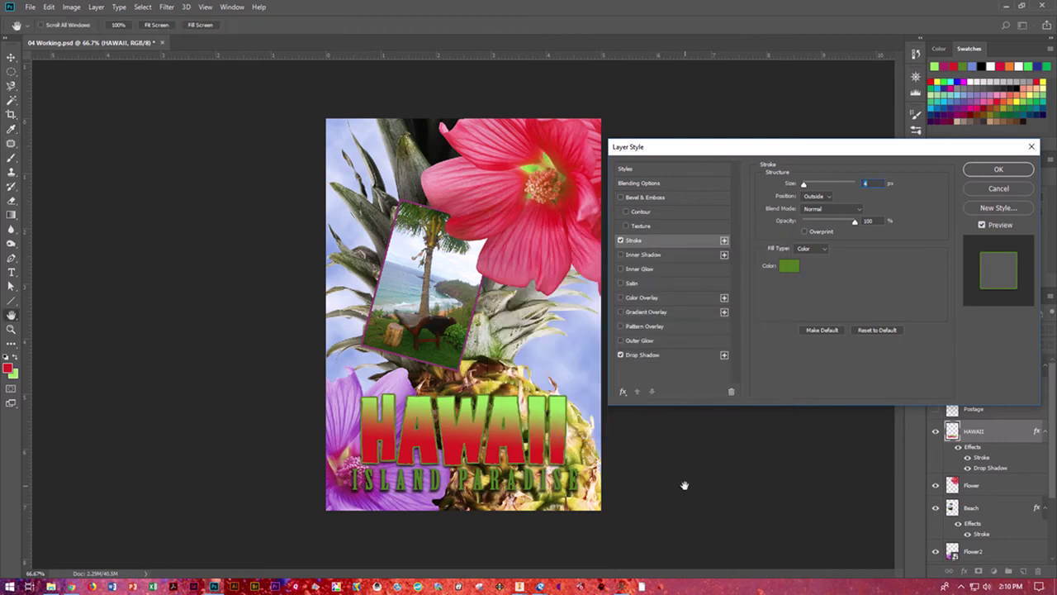
left_click(981, 164)
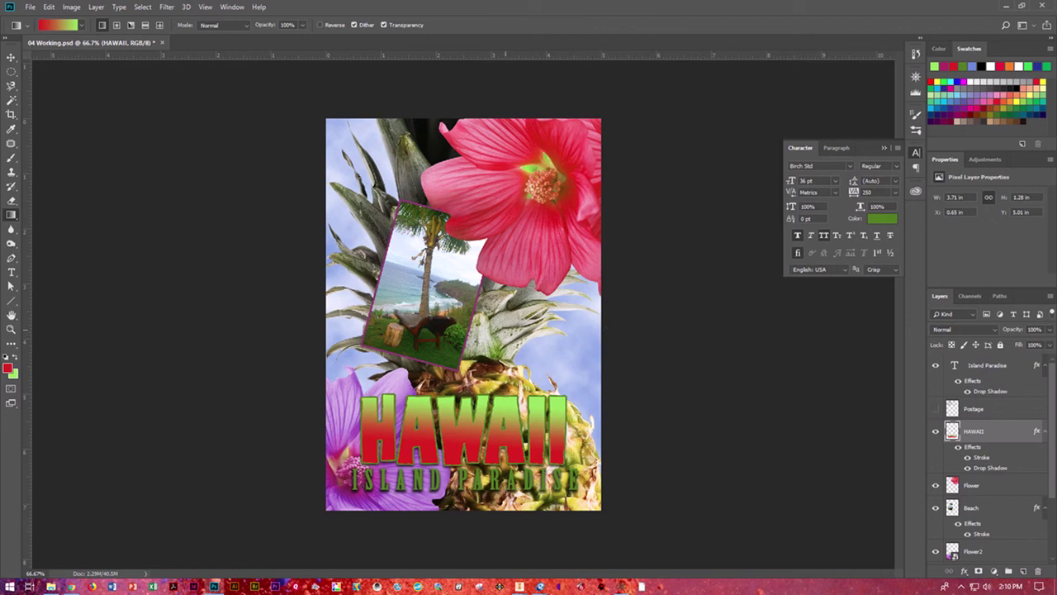
Step: Add a Drop Shadow effect to the red Flower layer and set its opacity to 60%
left_click(991, 491)
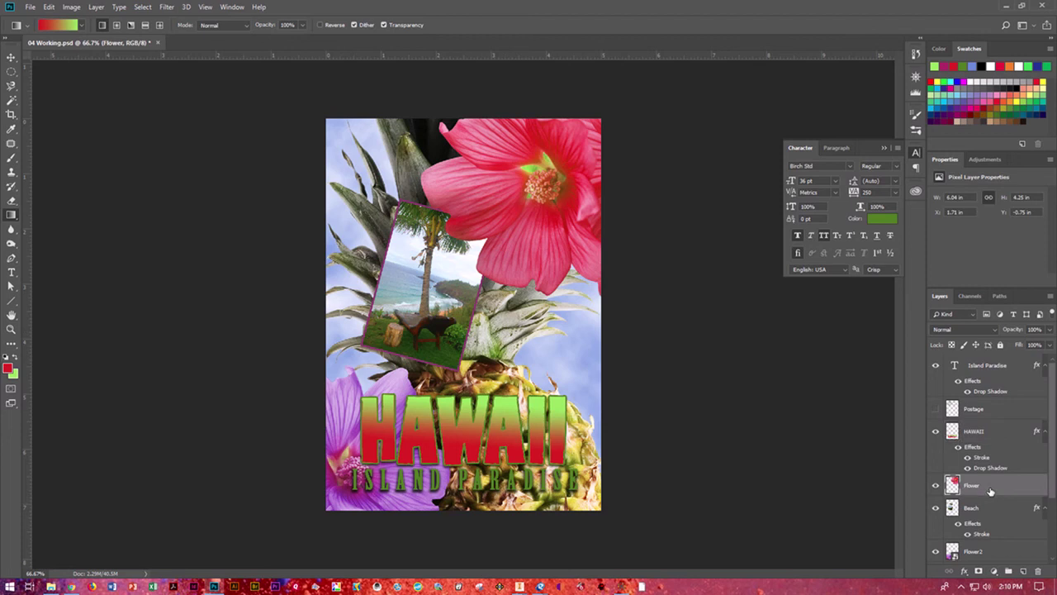
left_click(97, 10)
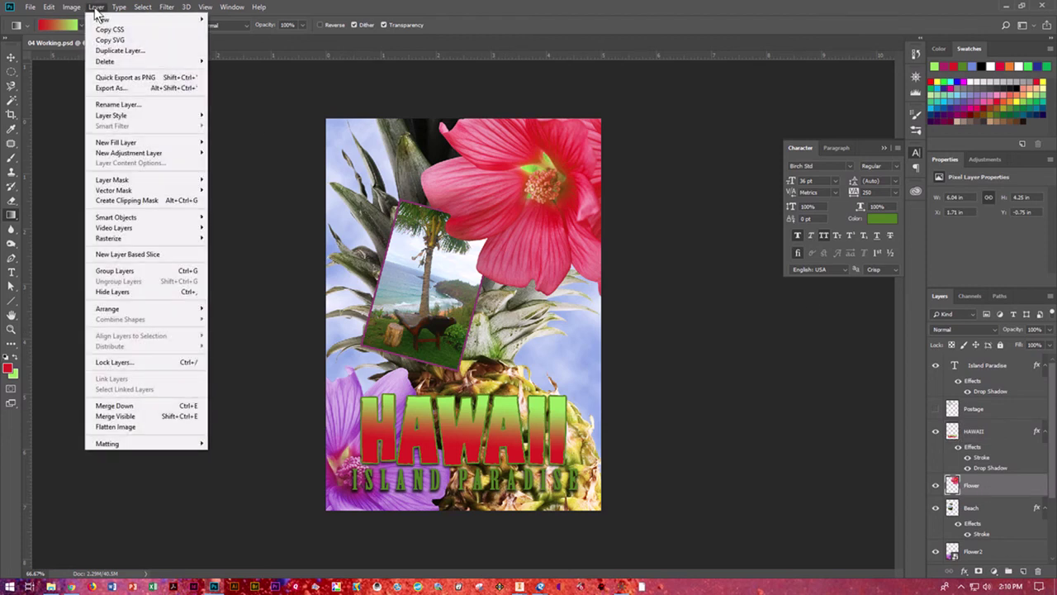
mouse_move(121, 116)
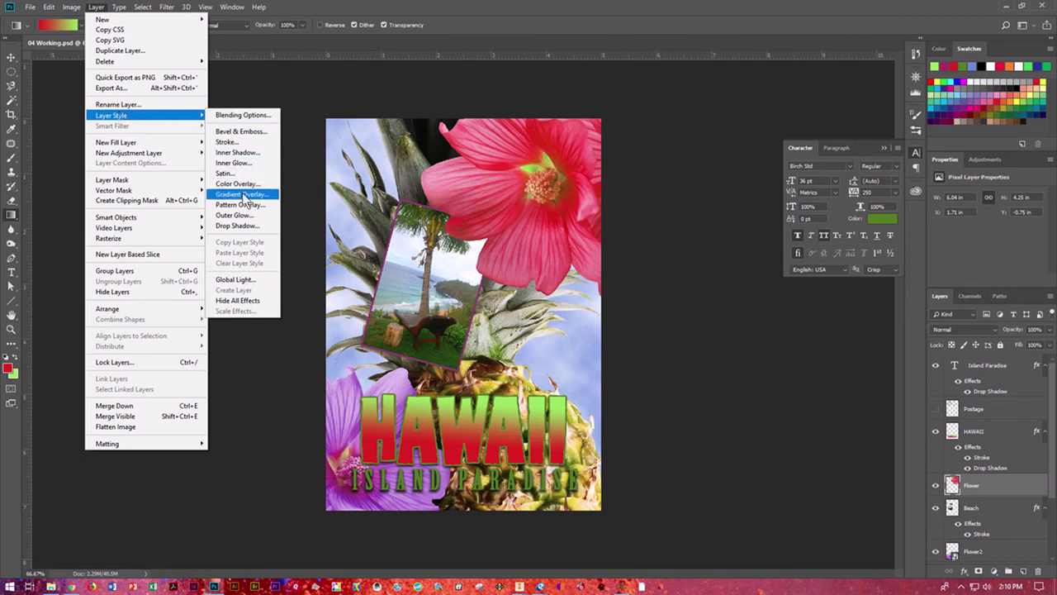
left_click(246, 224)
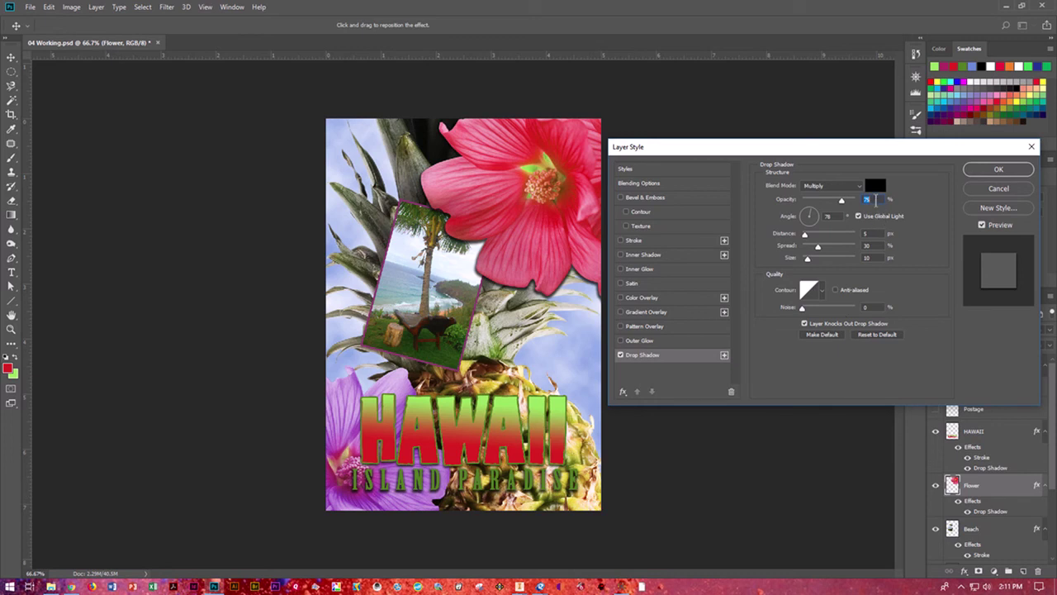
key("Down")
key("Down")
key("Down")
key("Down")
key("Down")
key("Down")
key("Down")
key("Down")
key("Down")
key("Down")
key("Down")
key("Down")
key("Down")
key("Down")
key("Down")
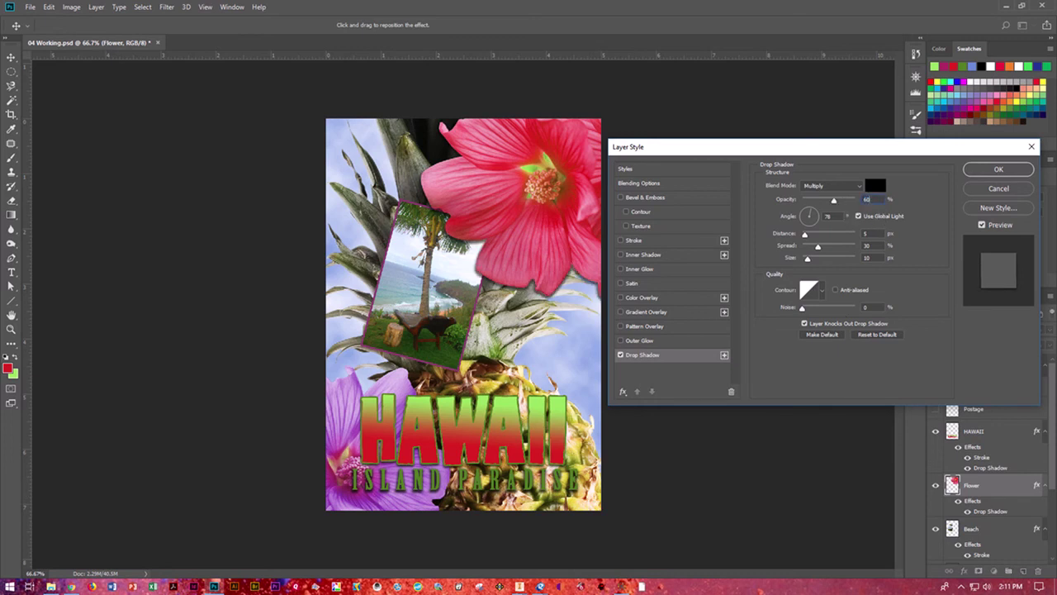
Step: Set the Flower layer's drop shadow distance to 13 px and its spread to 9%
left_click(845, 235)
key("Up")
key("Up")
key("Up")
key("Up")
key("Up")
key("Up")
key("Up")
key("Up")
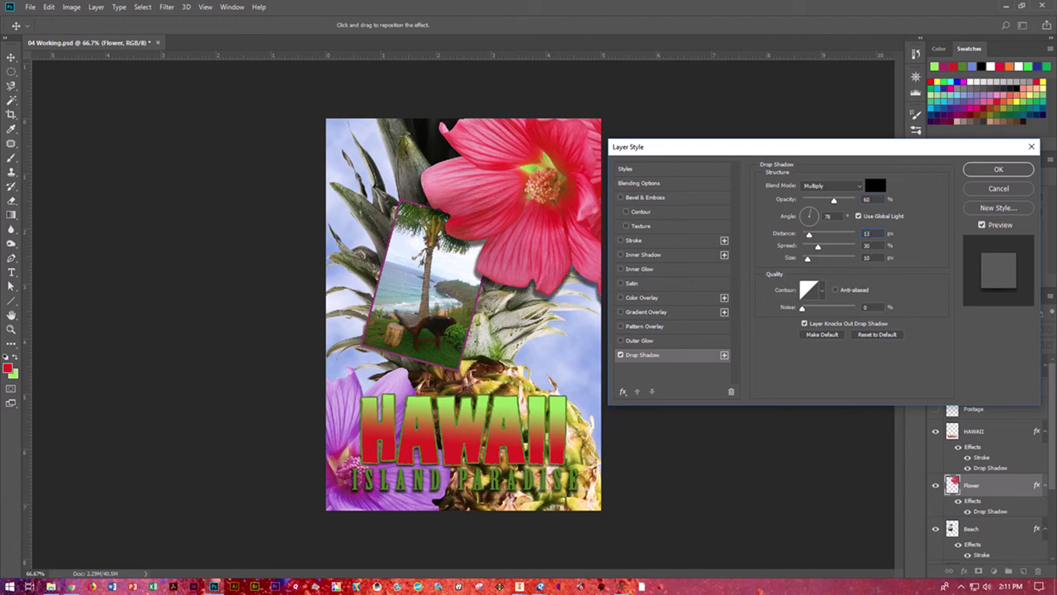
left_click(878, 246)
type("0")
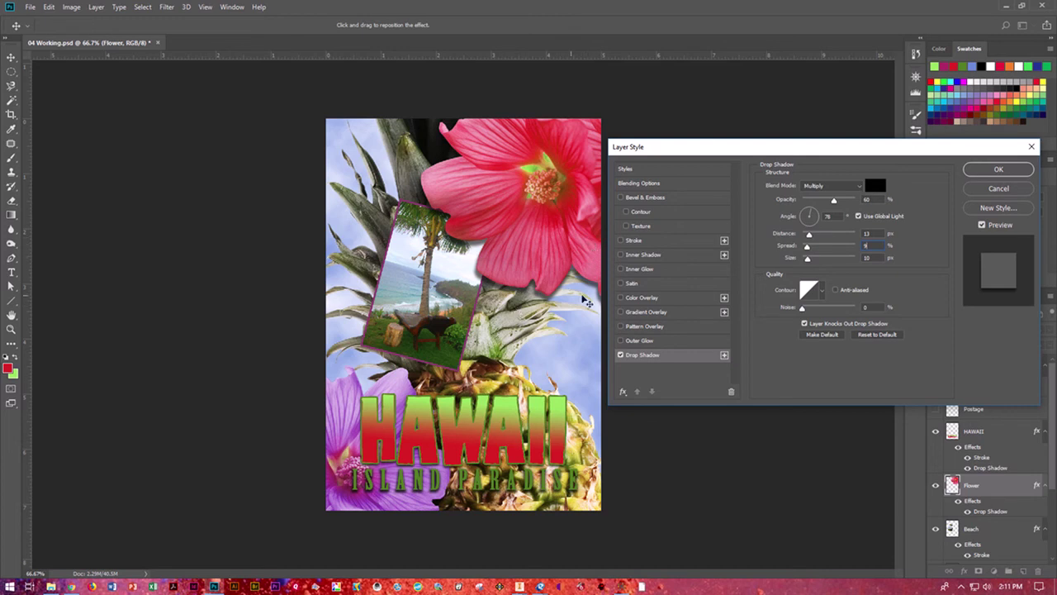
Step: Add a Satin effect to the Flower layer and set its color to bright pink #ee2c7f, starting from a purple flower sample
left_click(621, 284)
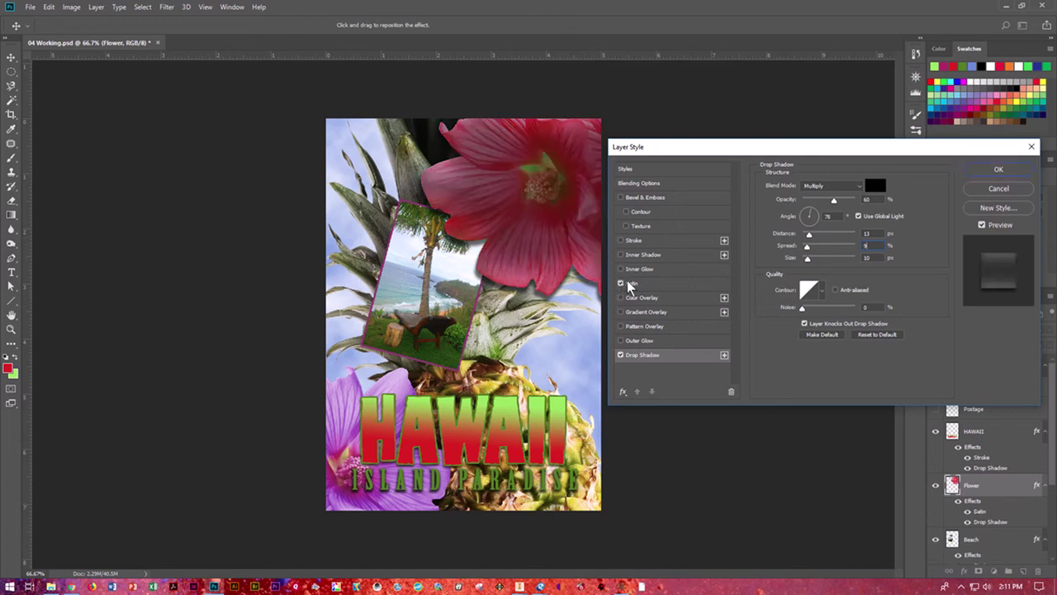
left_click(631, 284)
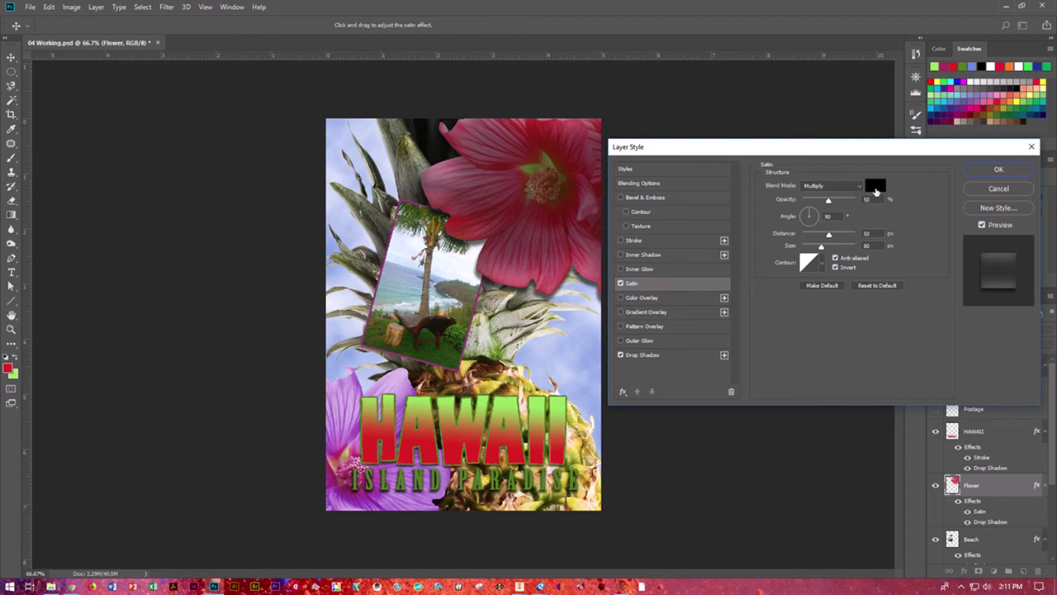
left_click(875, 190)
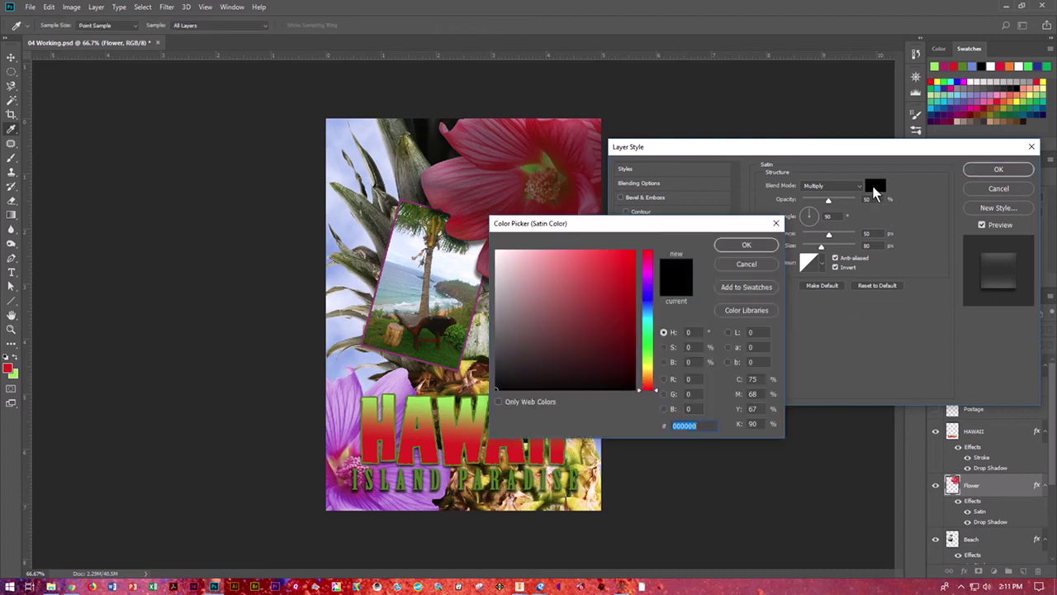
left_click(345, 448)
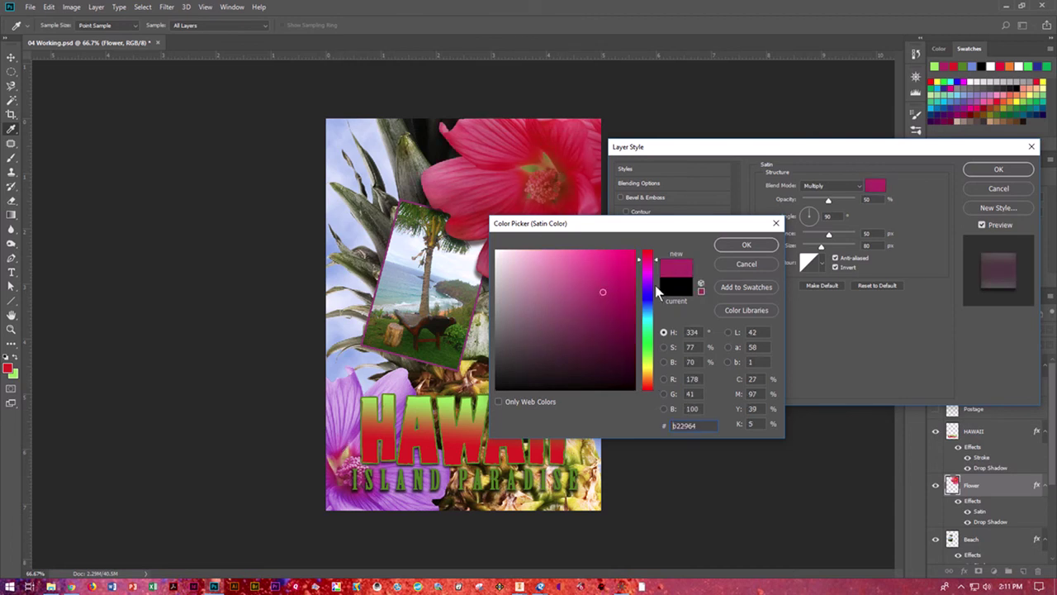
left_click_drag(628, 260, 610, 259)
left_click(619, 293)
left_click(605, 271)
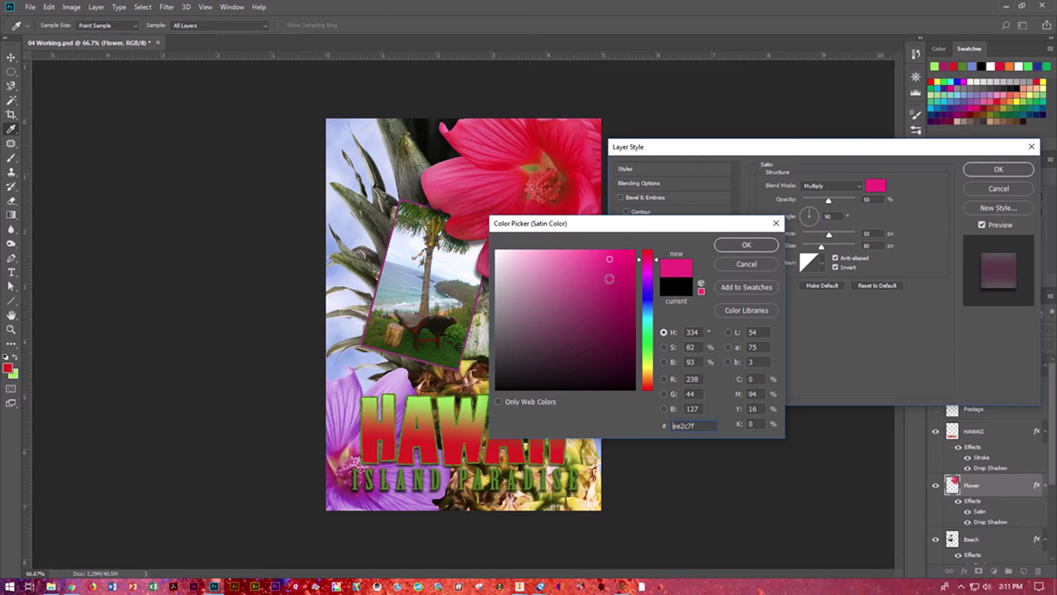
left_click(750, 246)
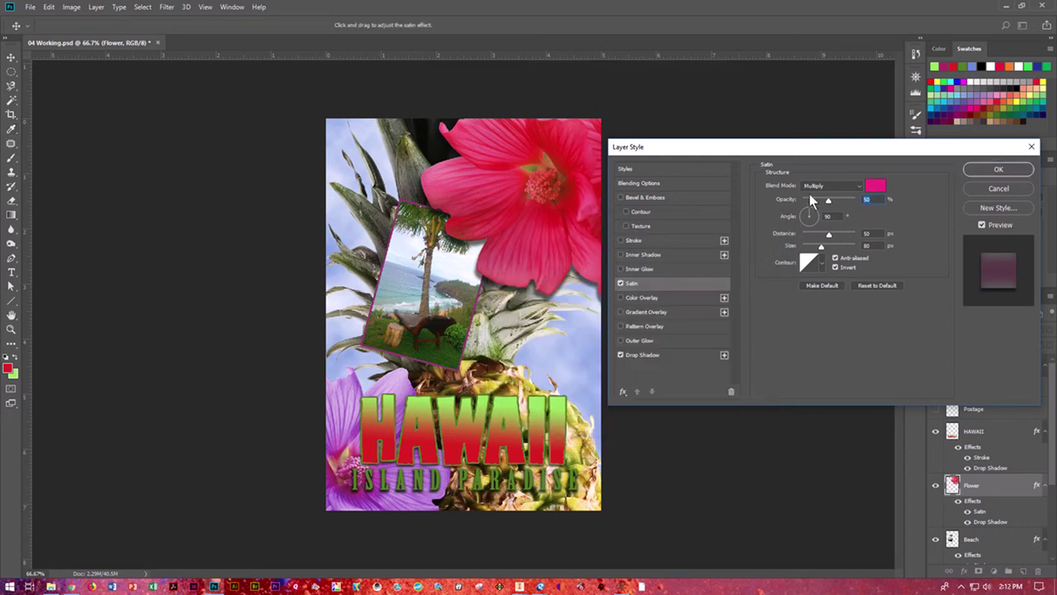
Step: Set the satin opacity to 20% and distance to 22 px, leave Invert enabled, and apply the Flower layer's effects
type("20")
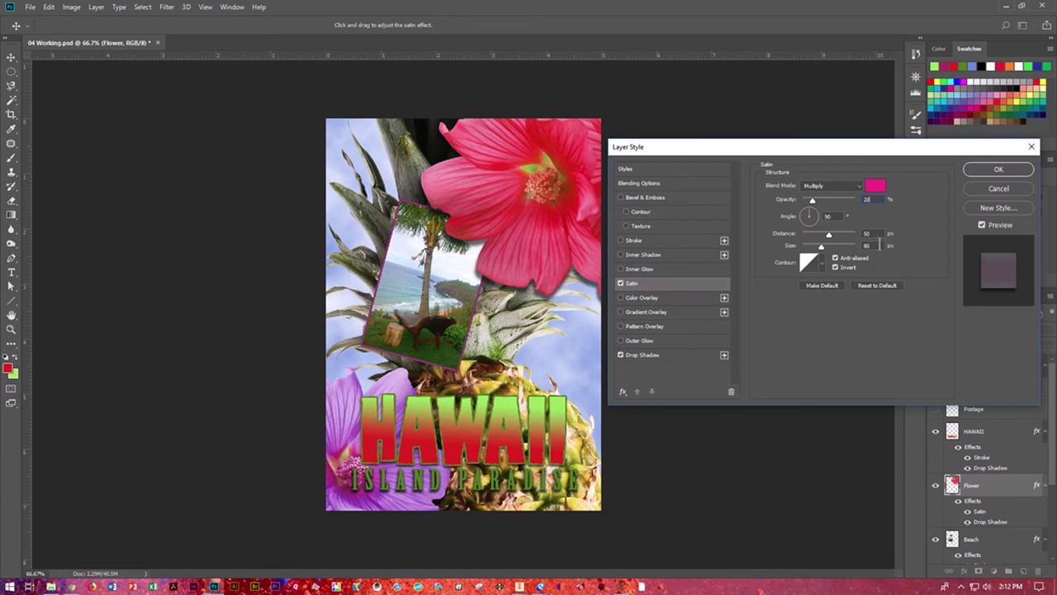
left_click_drag(874, 234, 818, 235)
key("Tab")
left_click(836, 268)
left_click(836, 269)
left_click(836, 268)
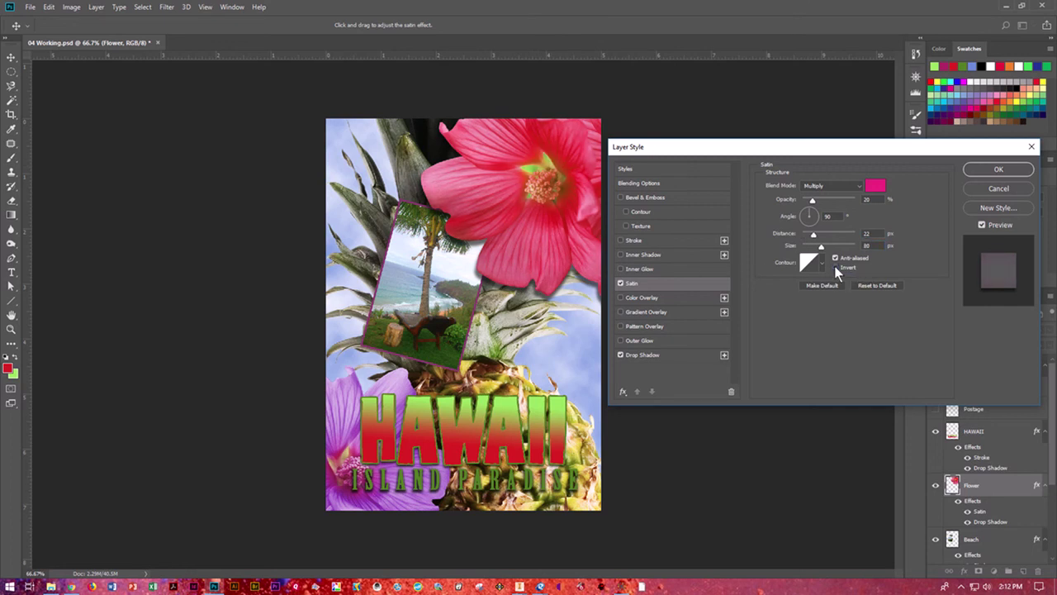
left_click(836, 269)
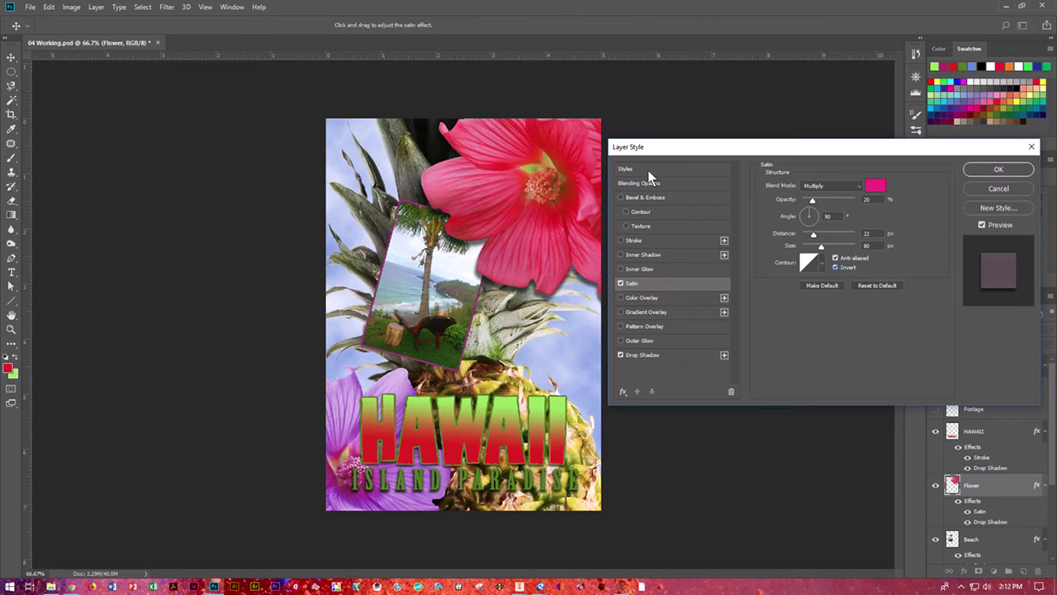
left_click(979, 170)
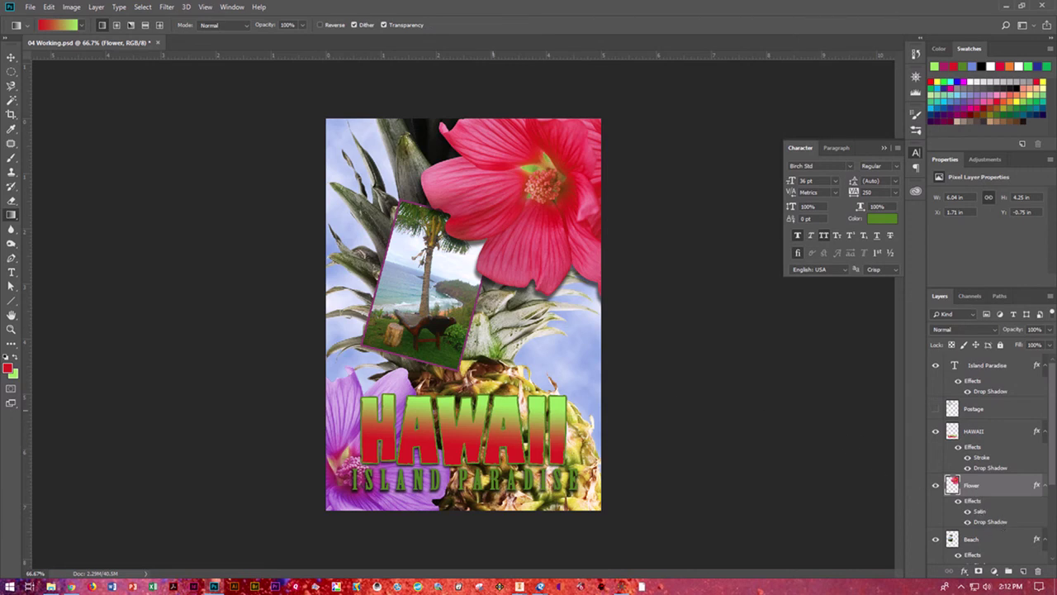
Step: Add a Hue/Saturation adjustment layer directly above the Flower2 layer
left_click_drag(1054, 384, 1049, 492)
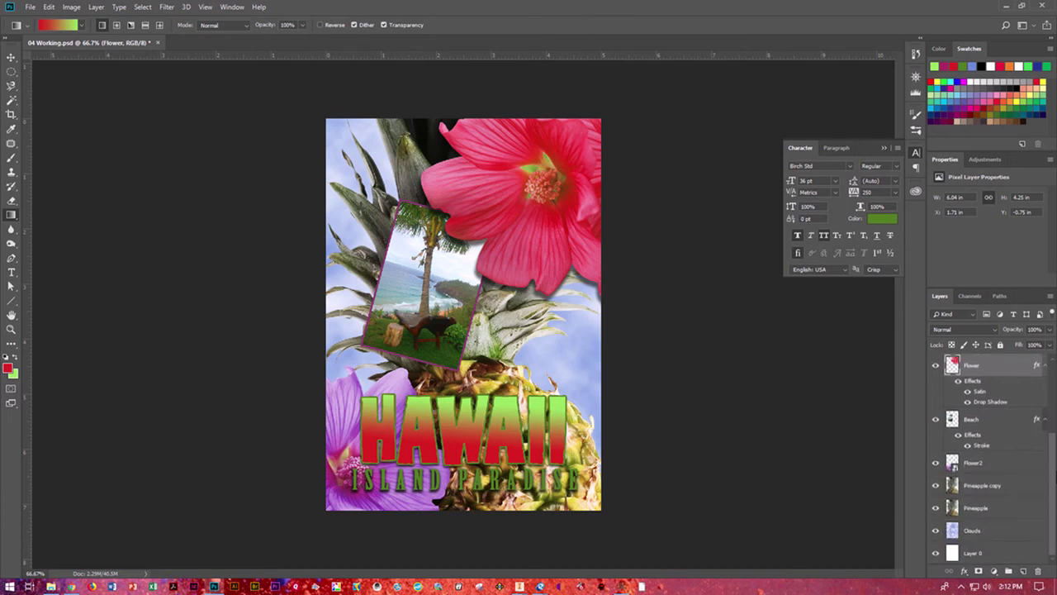
left_click(989, 467)
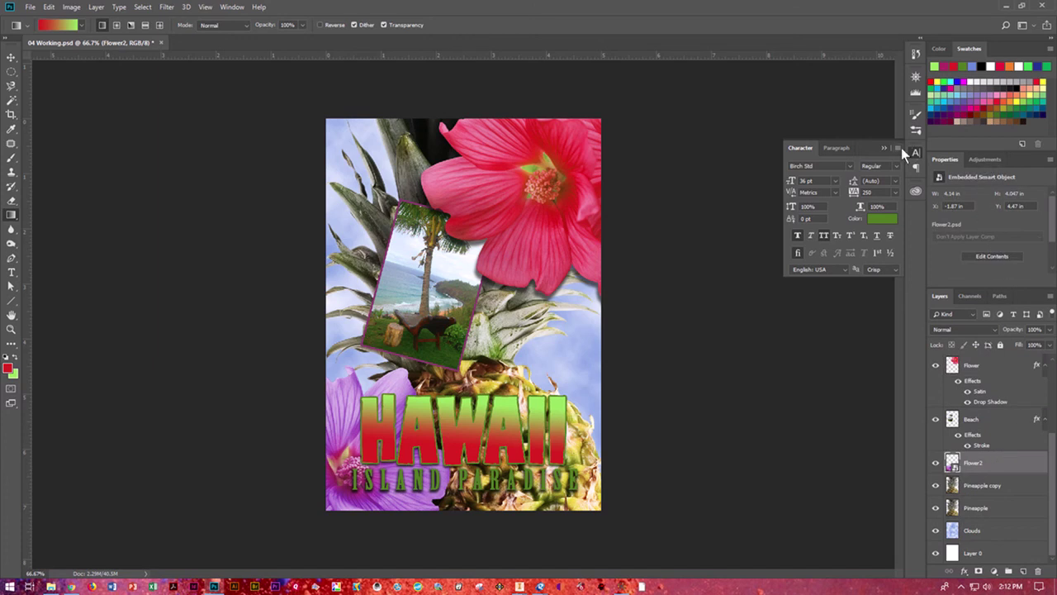
left_click(884, 148)
left_click(986, 159)
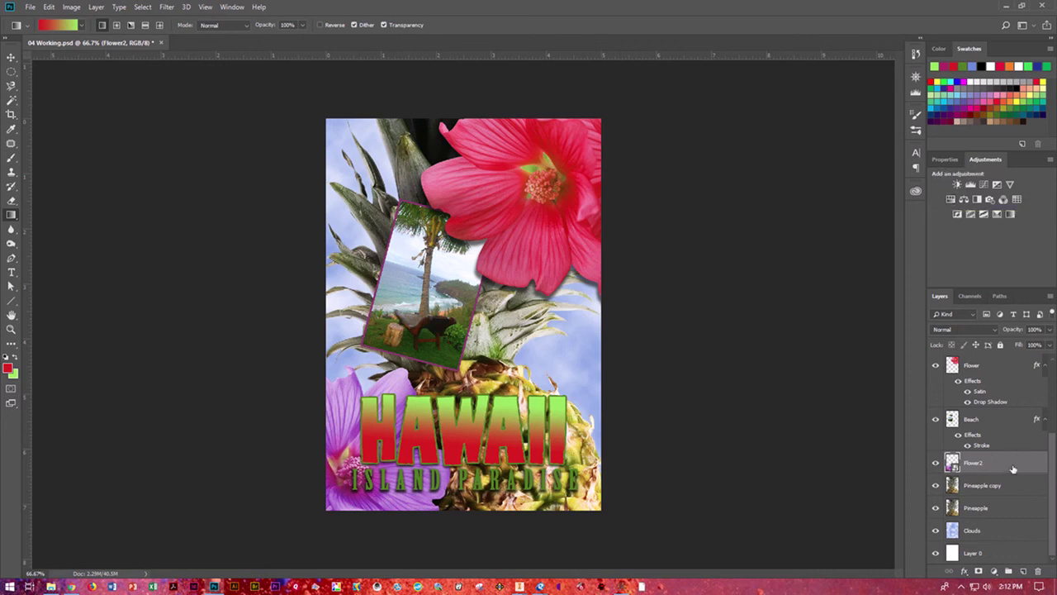
left_click(950, 200)
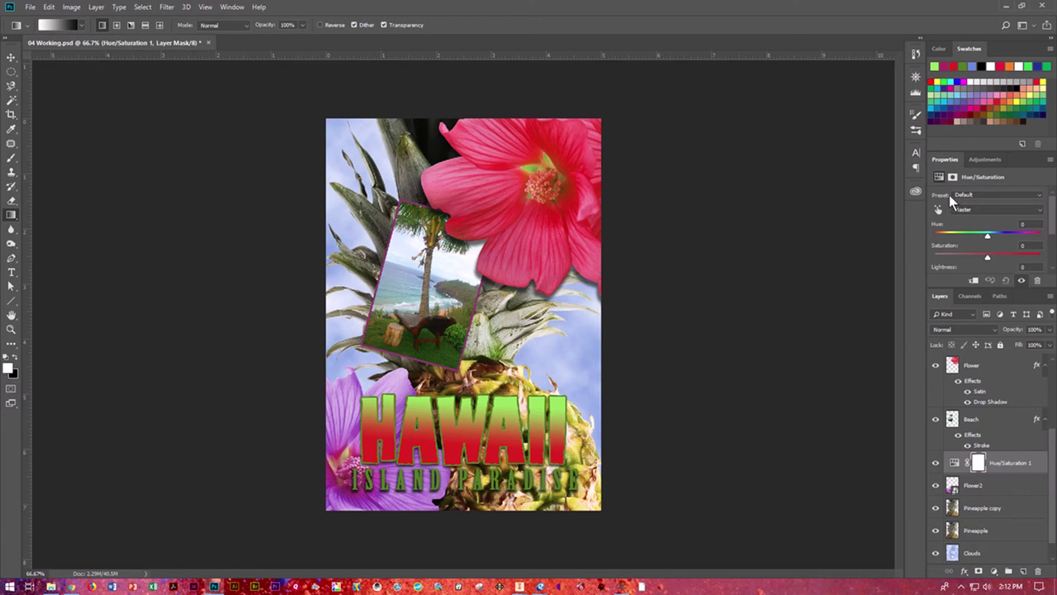
Step: Set the adjustment's hue to 43 and saturation to 19, and clip it to the Flower2 layer
left_click_drag(987, 235, 984, 264)
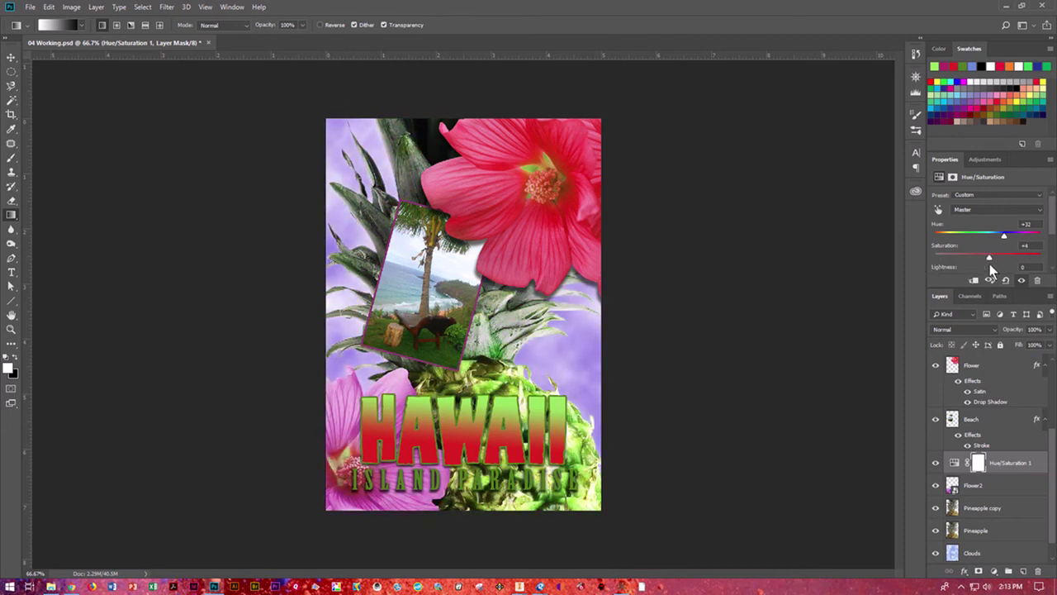
left_click(1025, 224)
type("43")
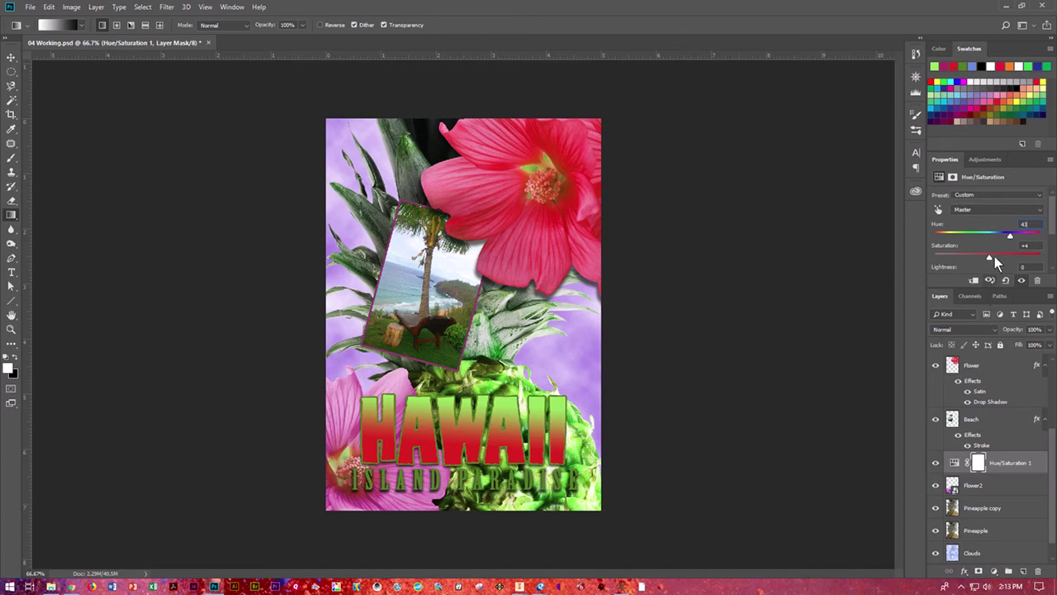
left_click_drag(954, 247, 962, 247)
right_click(1003, 465)
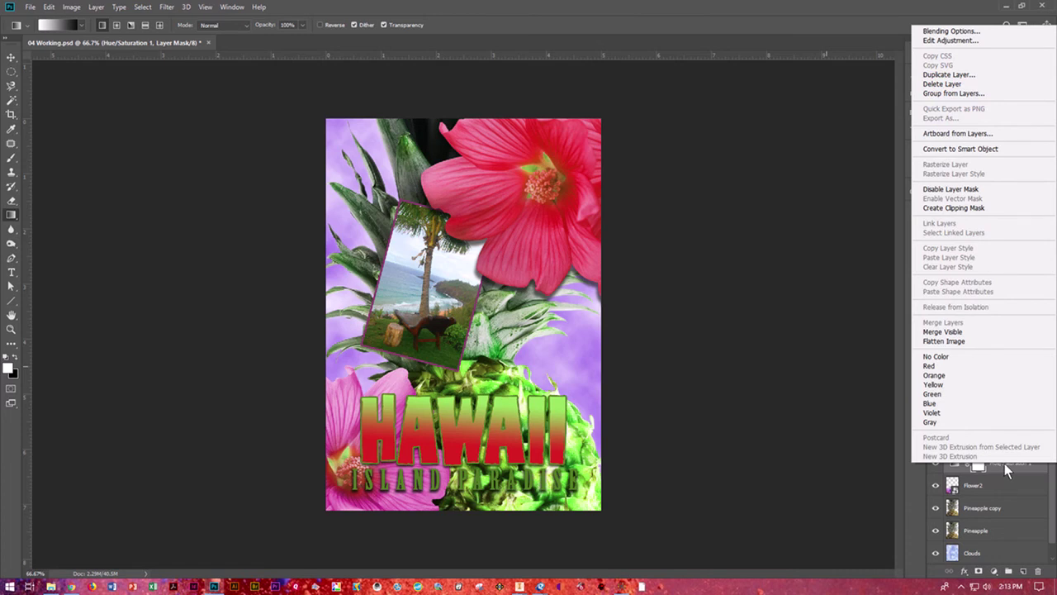
left_click(967, 209)
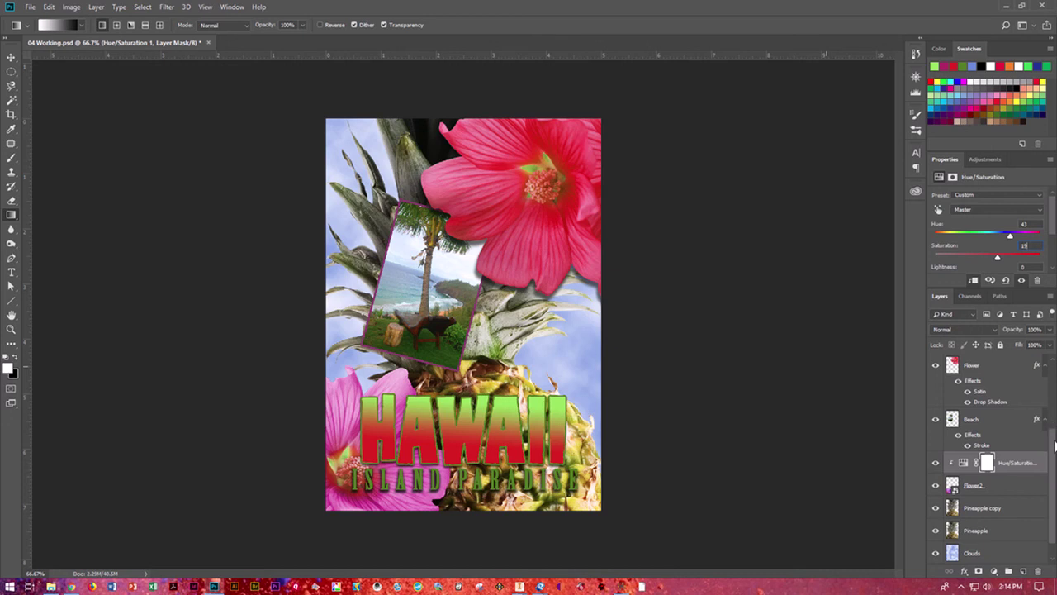
Step: Try inserting the word OF between Island and Paradise in the text layer, and remove it again
scroll(992, 462, "up", 3)
scroll(1008, 363, "up", 1)
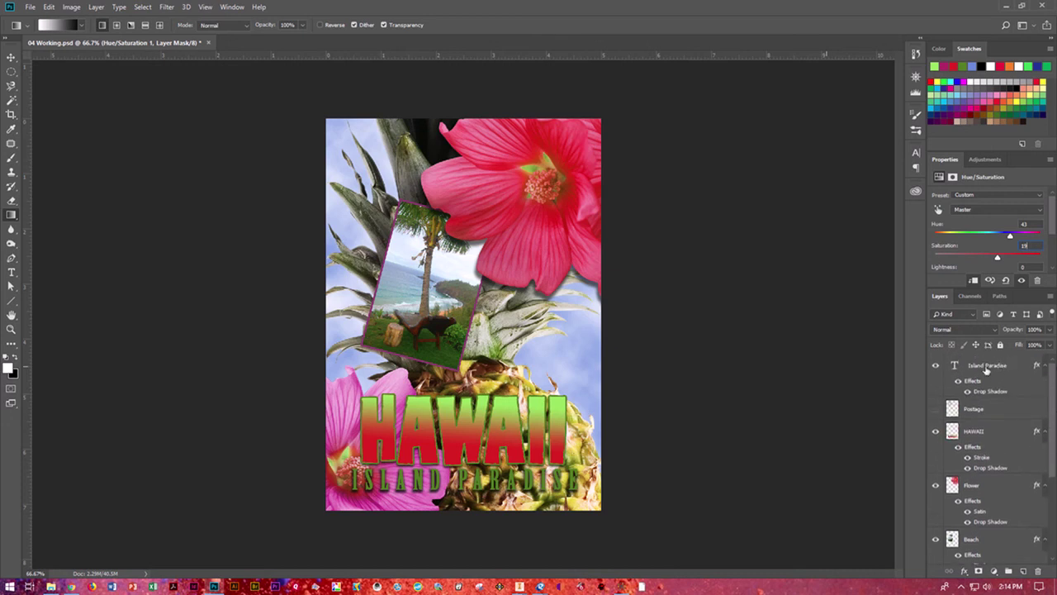
left_click(995, 366)
left_click(10, 272)
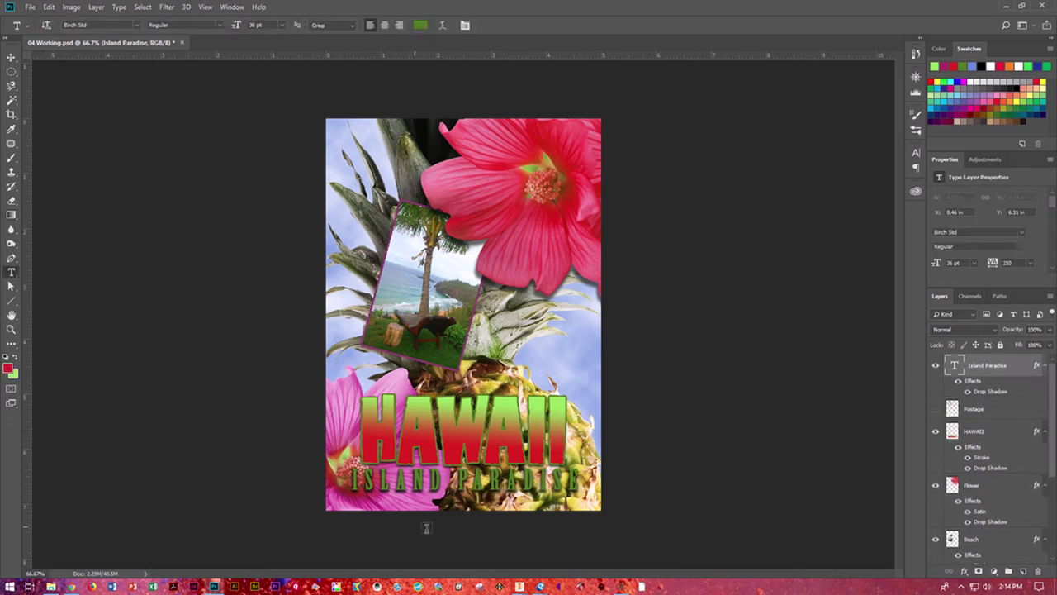
left_click(456, 483)
type("OF")
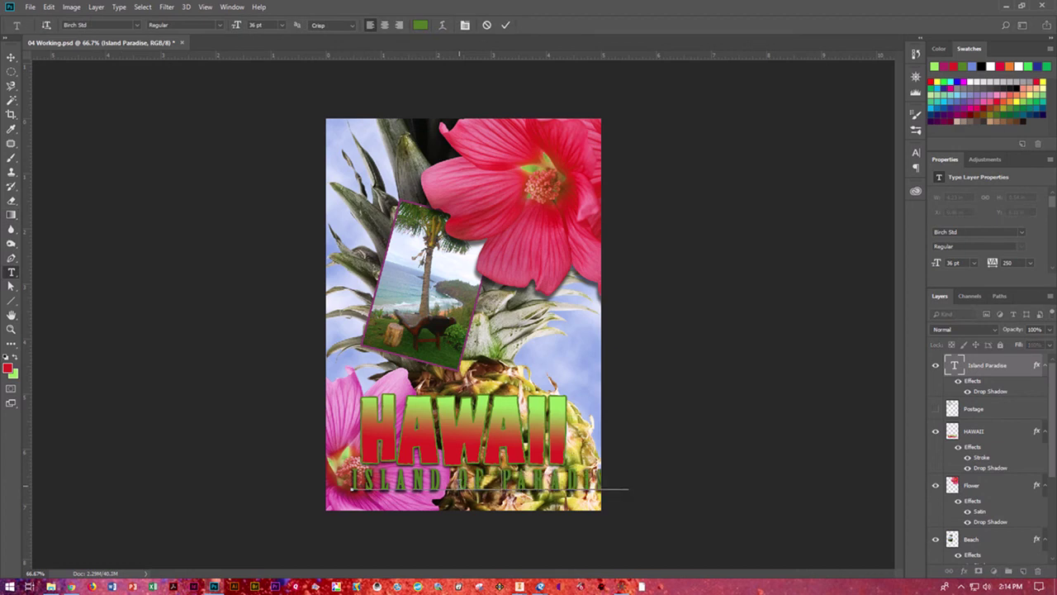
key("BackSpace")
key("BackSpace")
key("BackSpace")
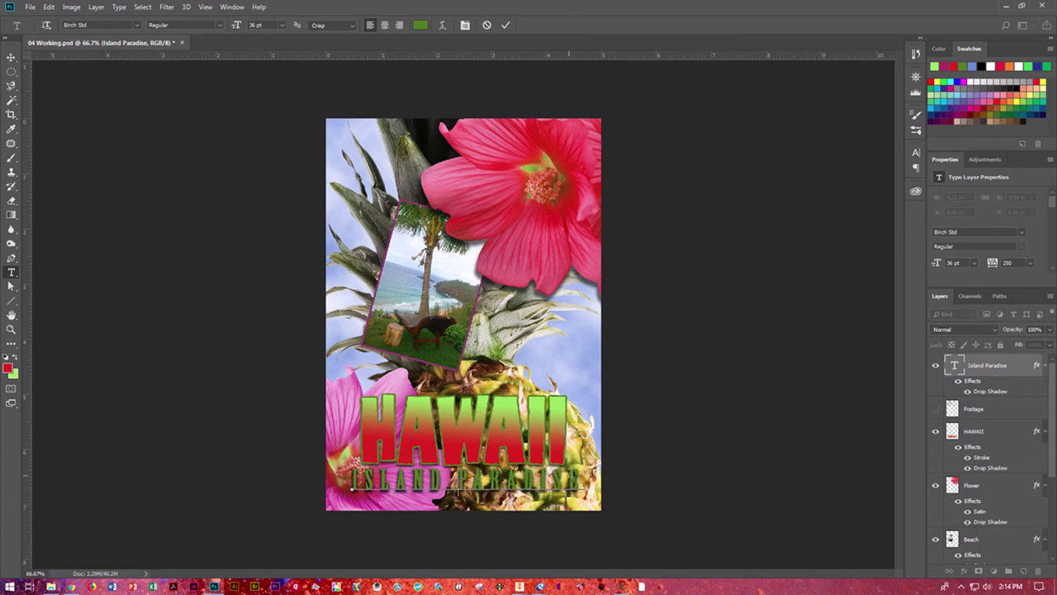
left_click(10, 56)
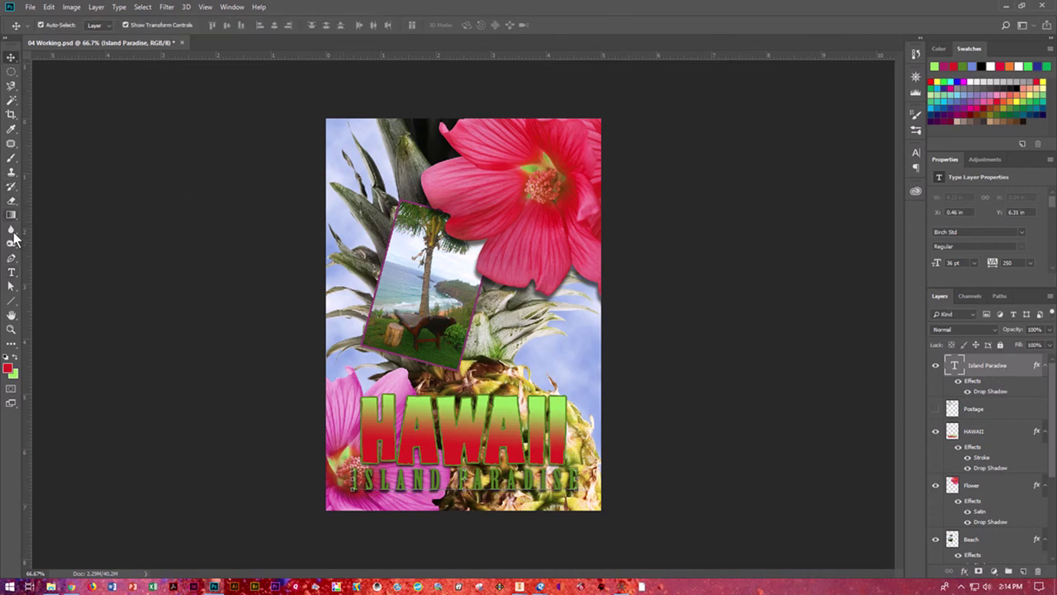
Step: Set the Island Paradise text's font size to 32 pt
left_click(11, 272)
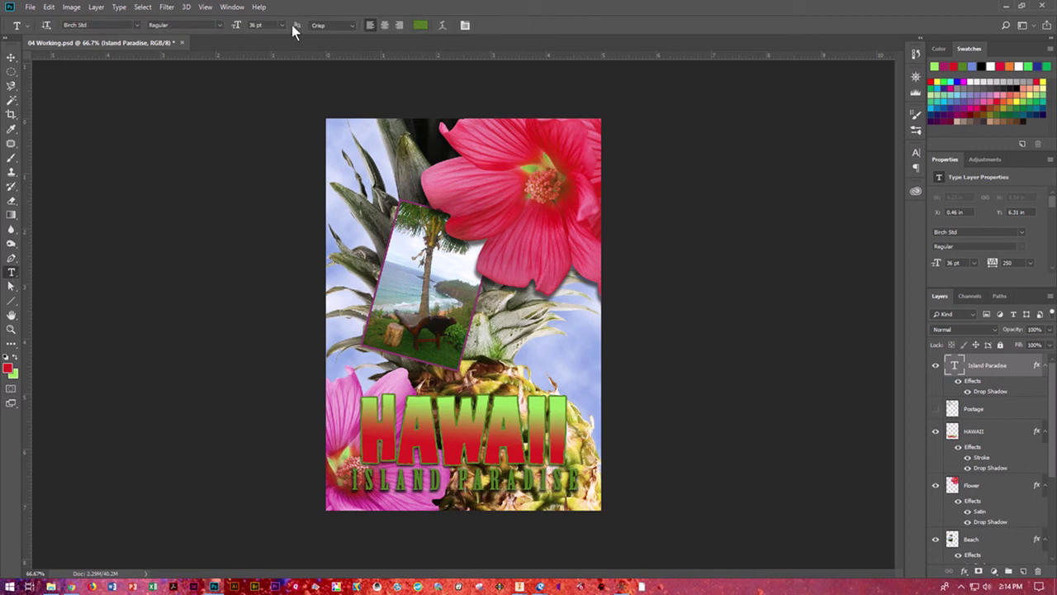
left_click(271, 25)
type("32")
key("Return")
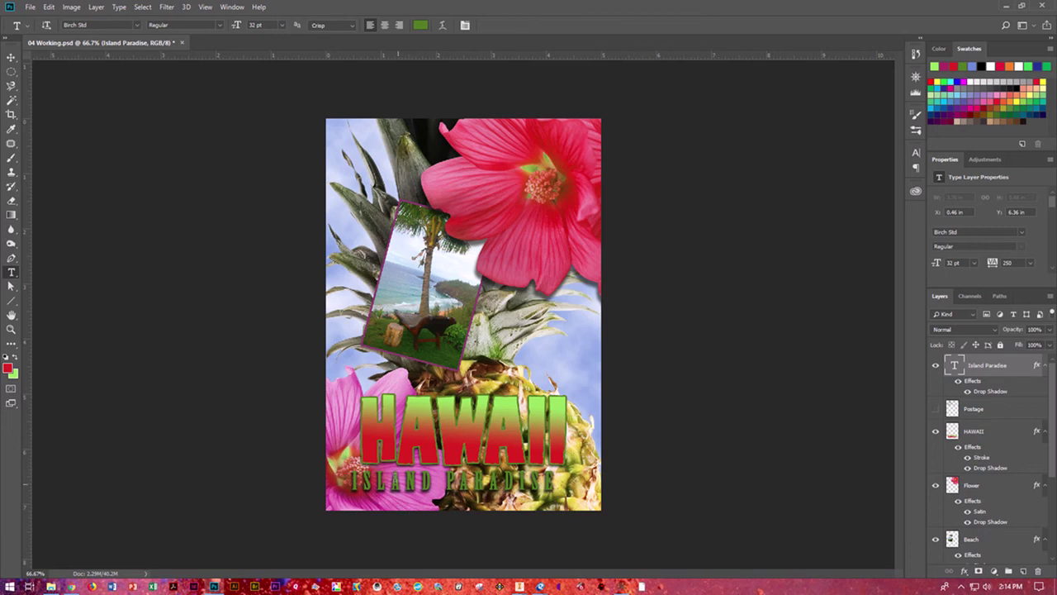
Step: Nudge the Island Paradise text right and slightly up to X 0.64 in, Y 6.34 in, centering it beneath the HAWAII lettering
left_click(11, 57)
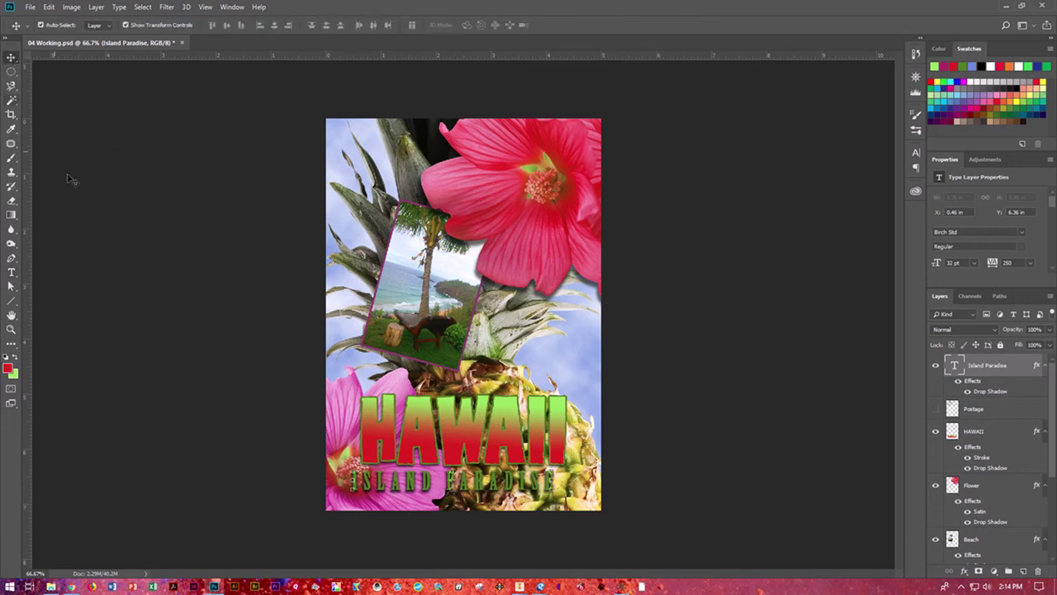
key("Right")
key("Right")
key("Right")
key("Right")
key("Right")
key("Right")
key("Right")
key("Right")
key("Right")
key("Right")
key("Right")
key("Right")
key("Right")
key("Right")
key("Right")
key("Right")
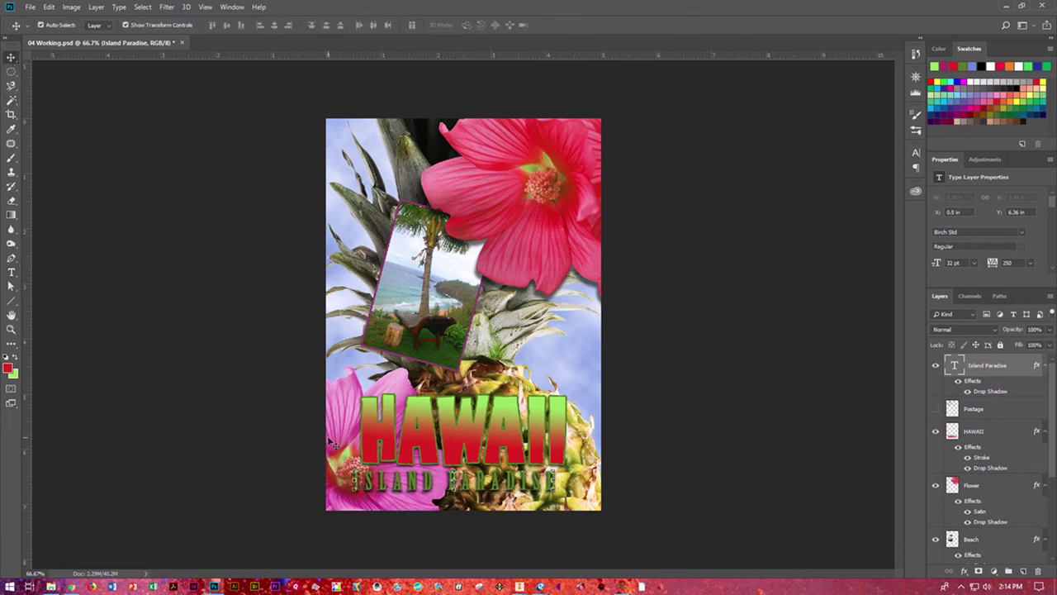
key("Right")
key("Right")
key("Right")
key("Right")
key("Right")
key("Up")
key("Up")
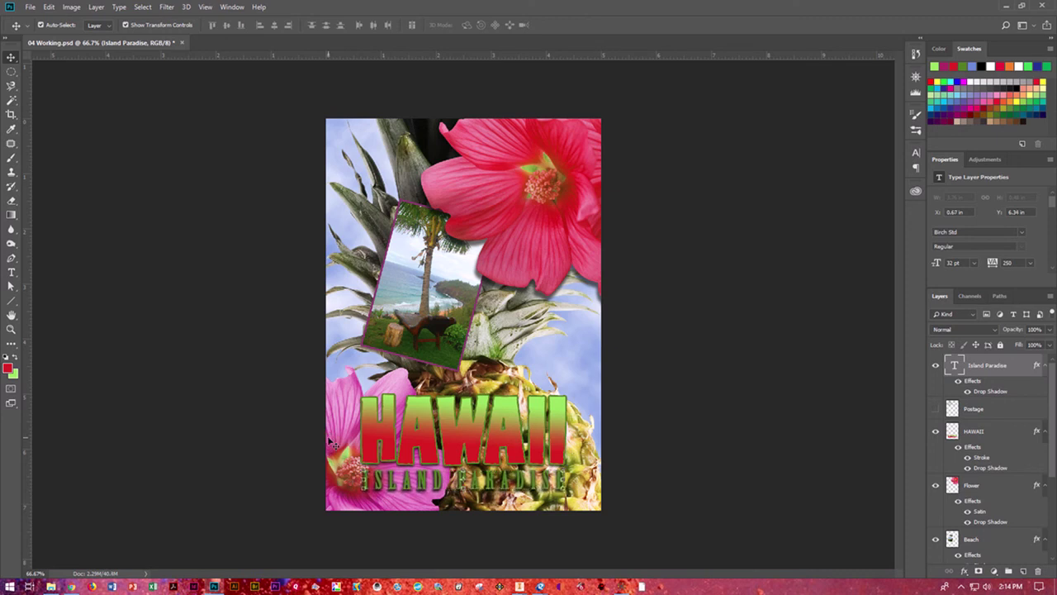
key("Left")
key("Left")
key("Left")
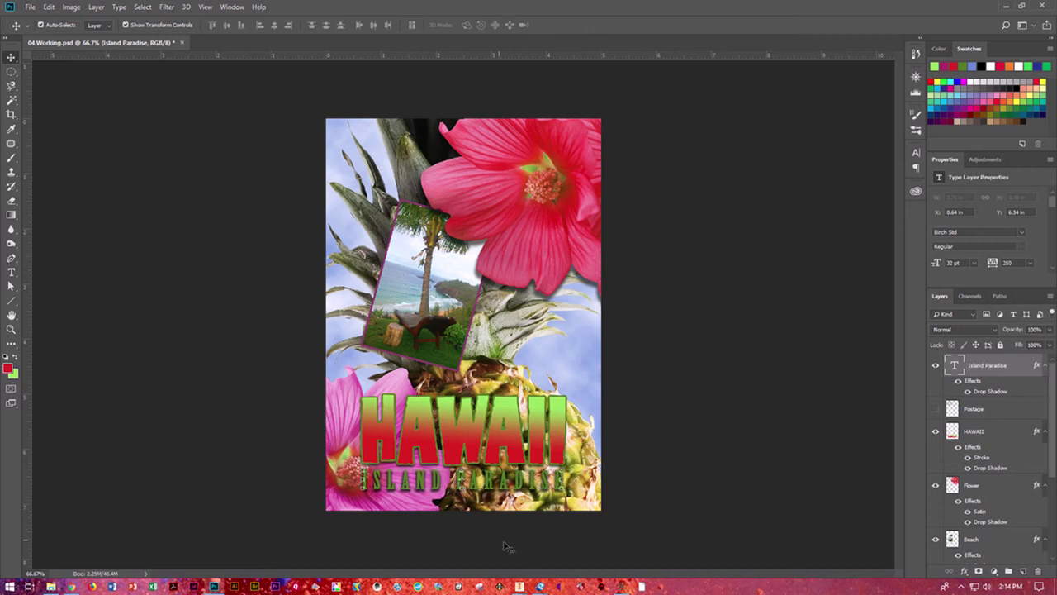